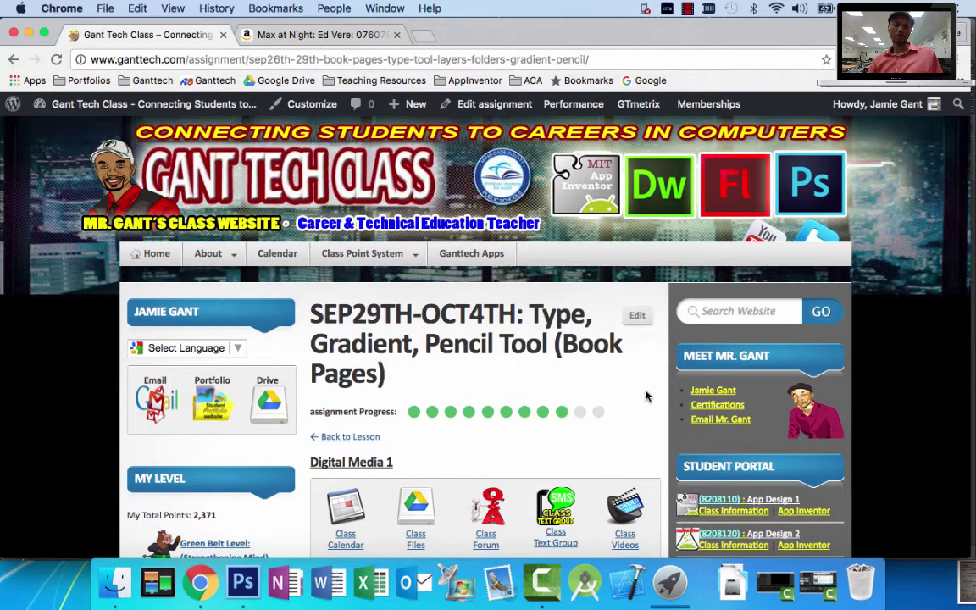
- Compare Photoshop's book cover with the Max at Night Amazon listing, then return to the assignment page
left_click(242, 583)
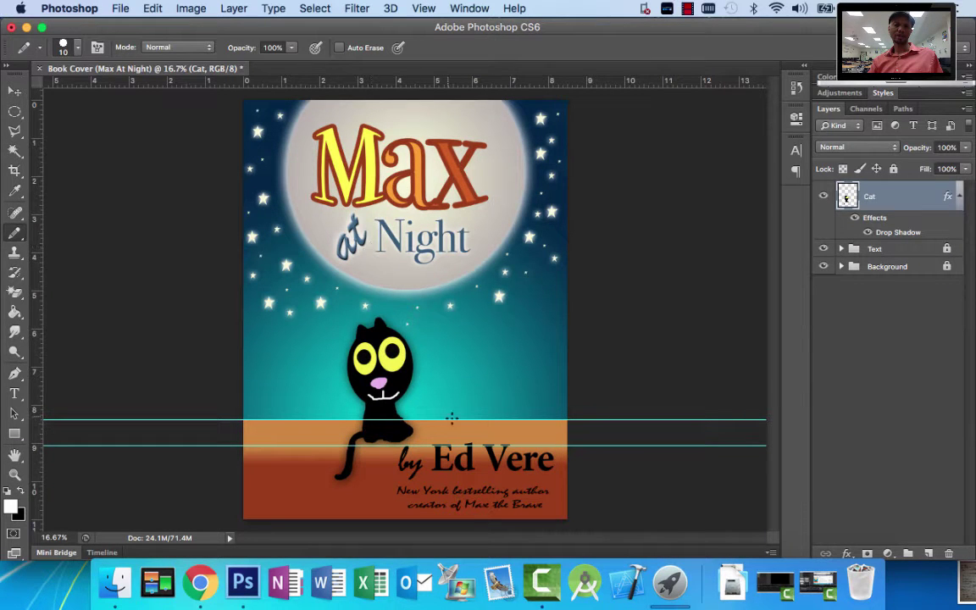
left_click(200, 583)
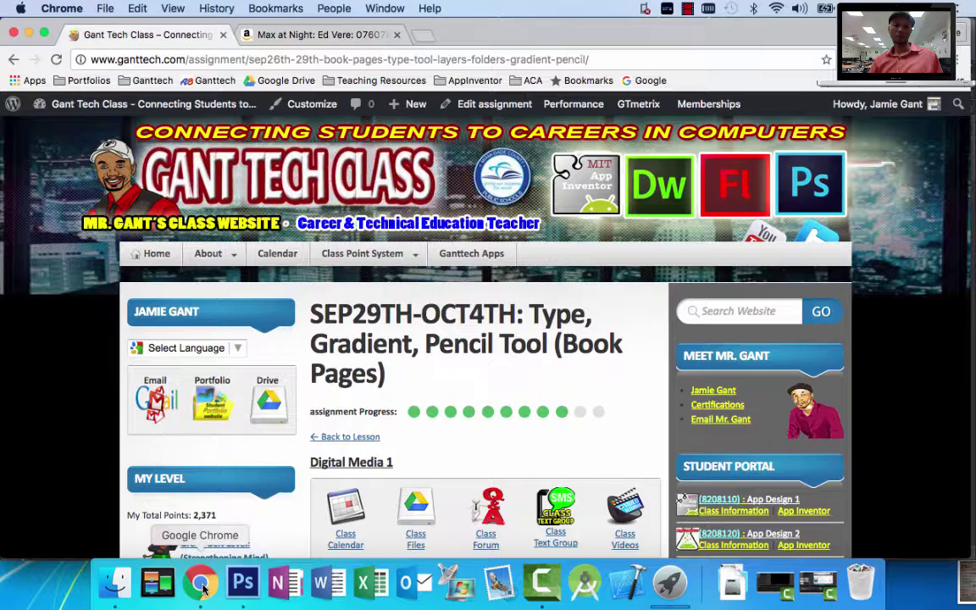
left_click(282, 35)
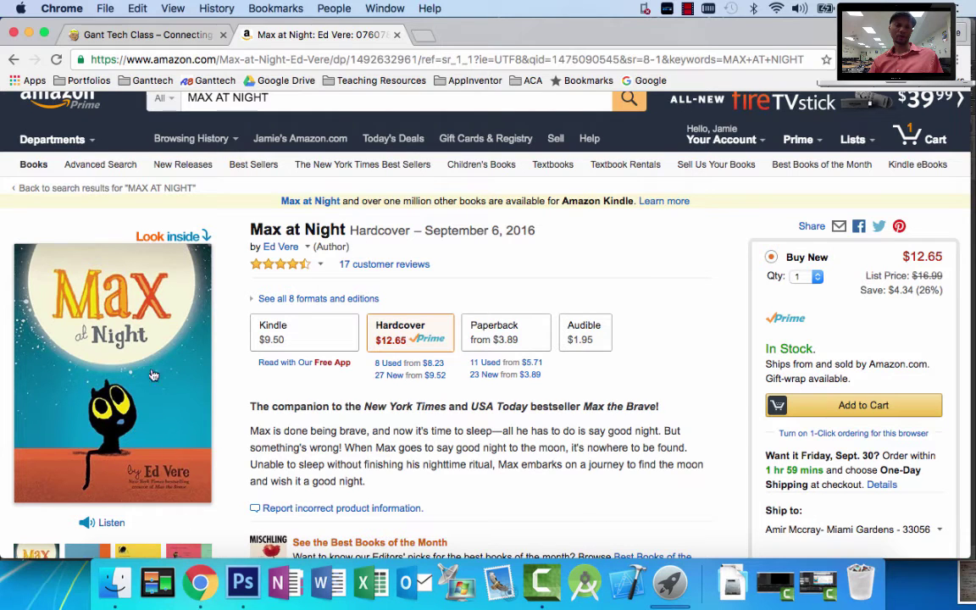
left_click(242, 582)
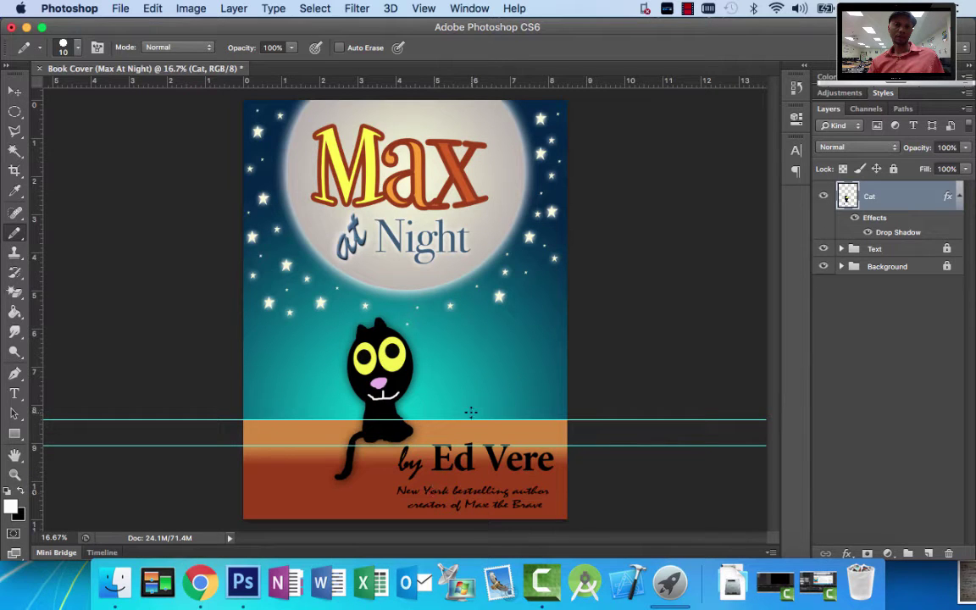
left_click(200, 582)
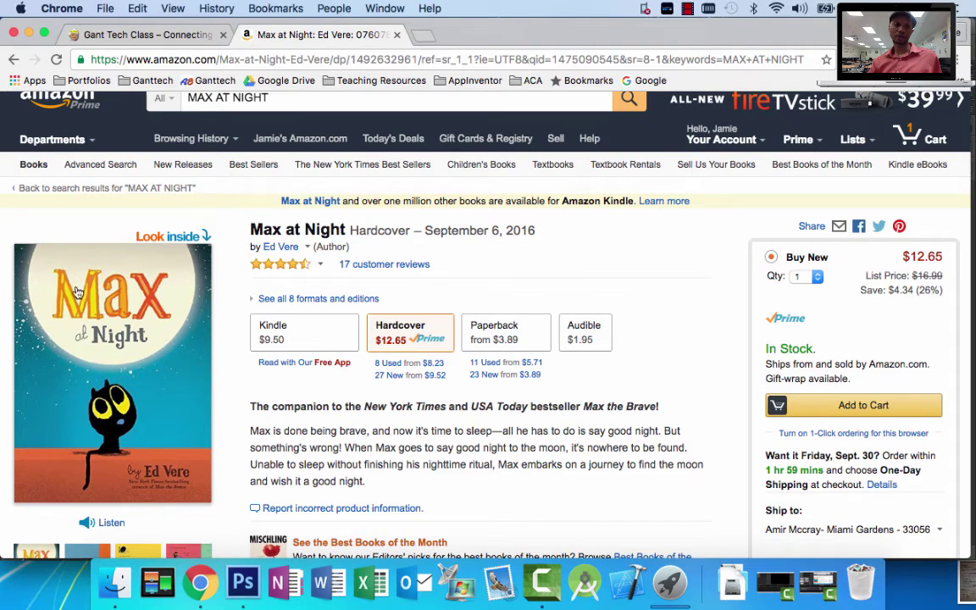
scroll(170, 364, "down", 3)
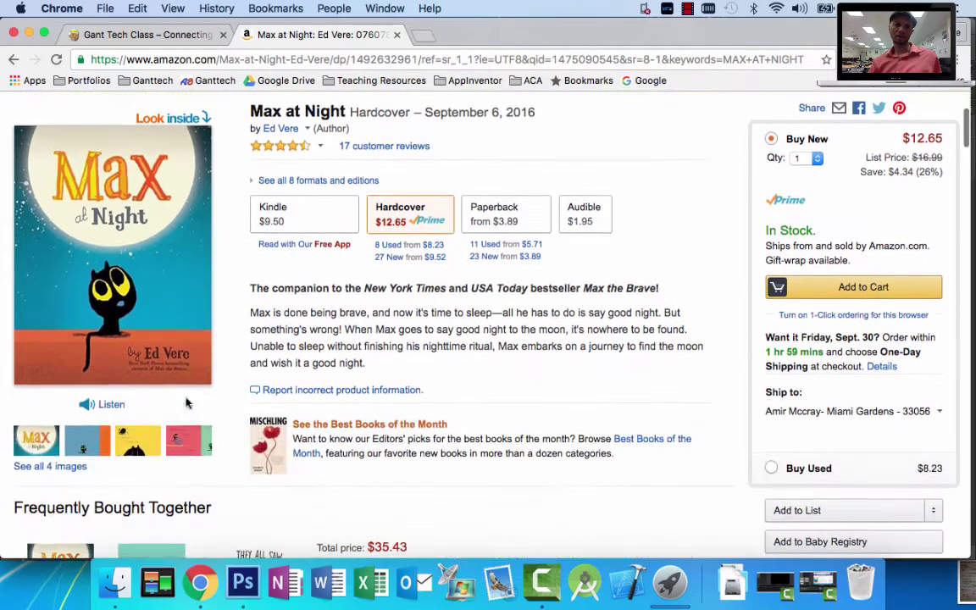
left_click(153, 36)
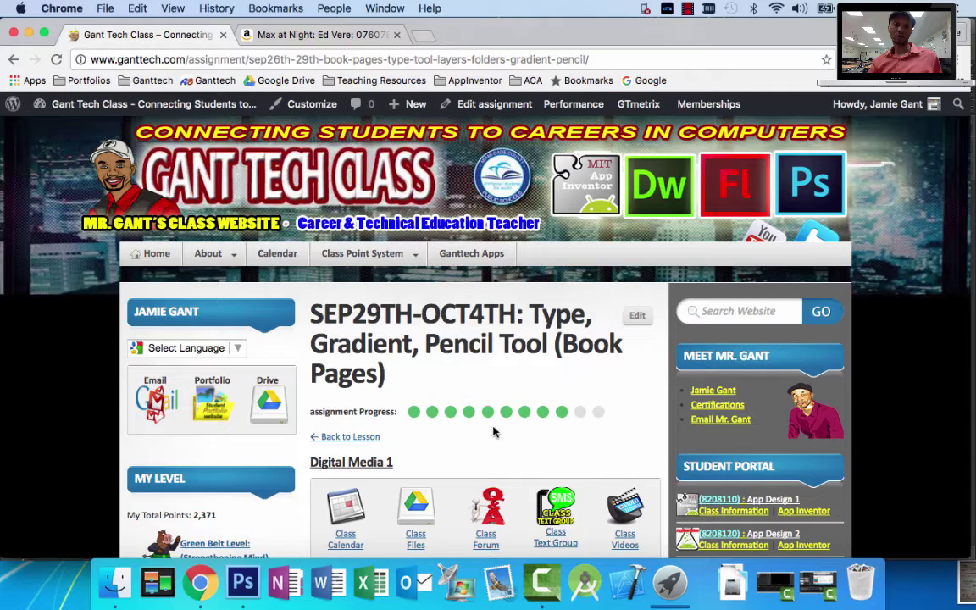
- Scroll the assignment page down to the Objectives section showing the book-page images
scroll(494, 431, "down", 5)
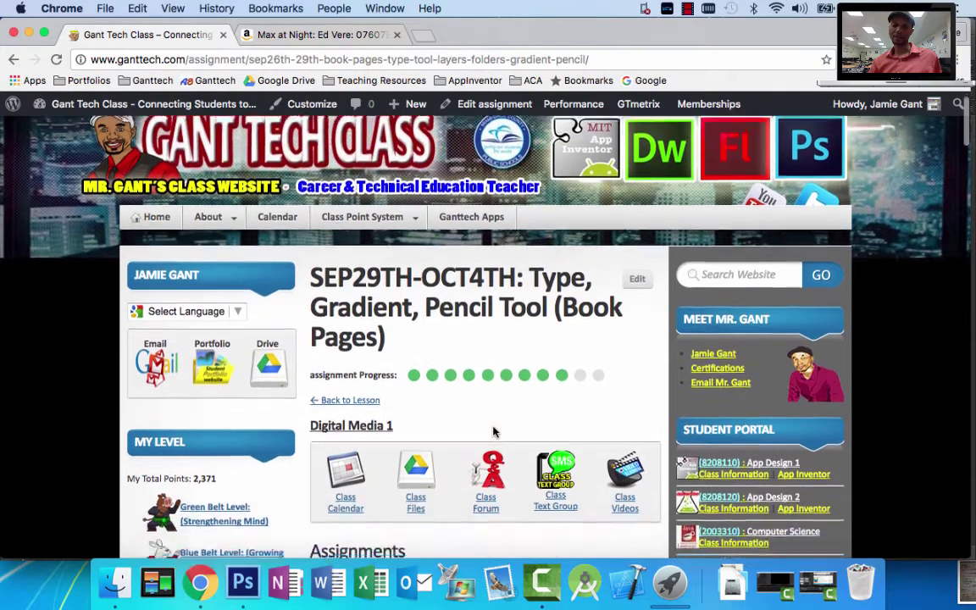
scroll(494, 432, "down", 2)
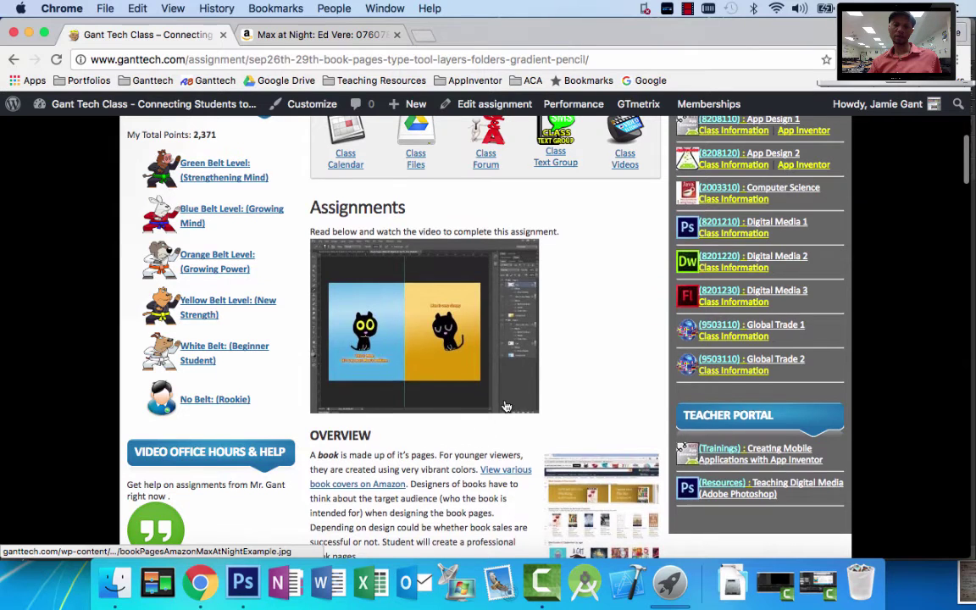
scroll(505, 402, "down", 1)
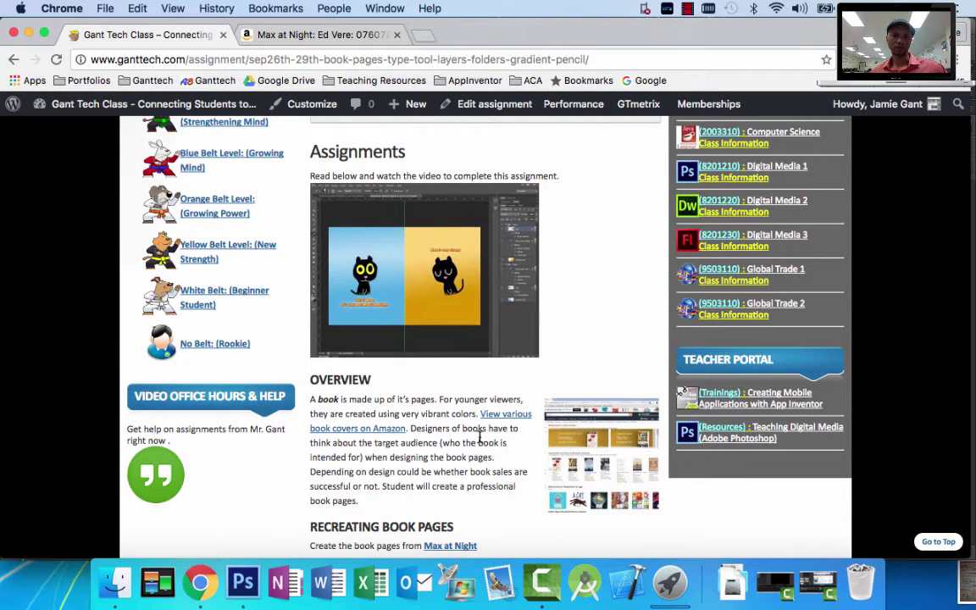
scroll(479, 436, "down", 2)
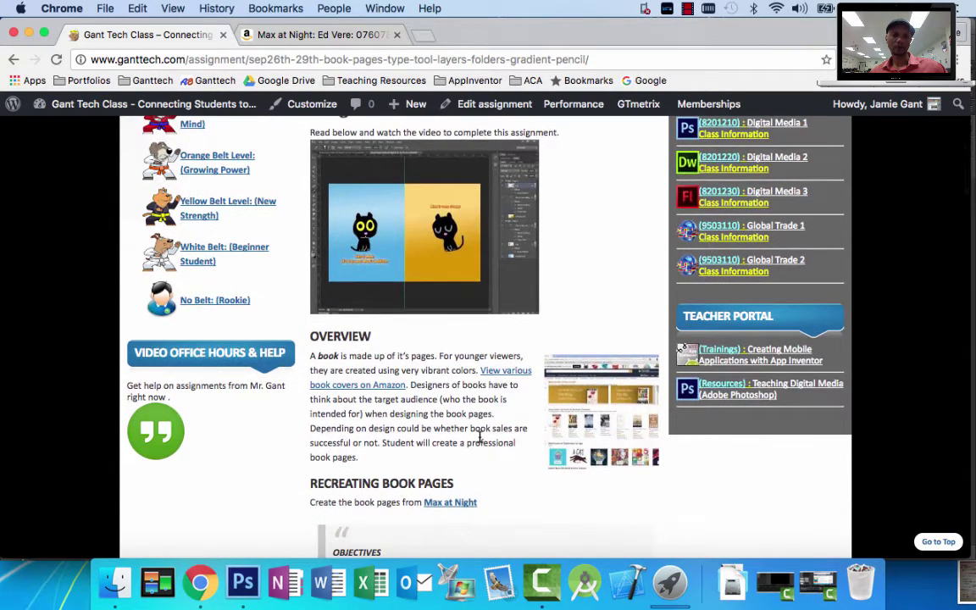
scroll(480, 436, "down", 6)
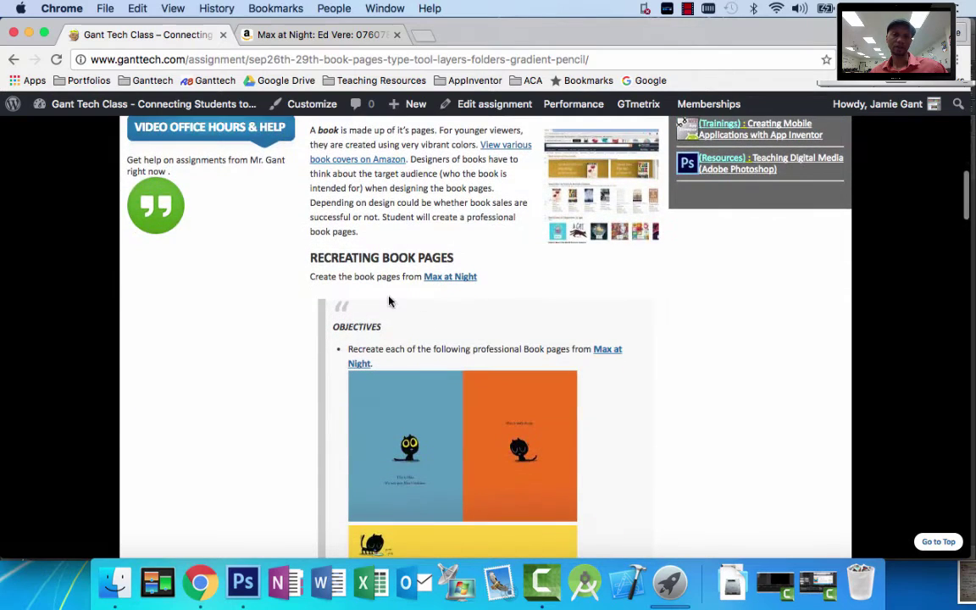
scroll(487, 394, "down", 4)
scroll(457, 468, "down", 2)
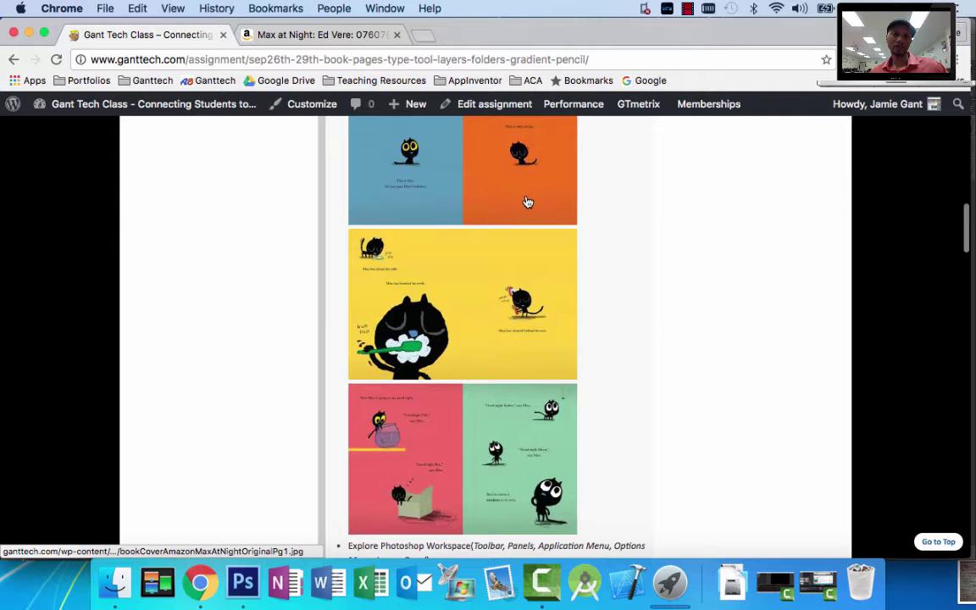
scroll(525, 201, "up", 1)
scroll(525, 202, "up", 1)
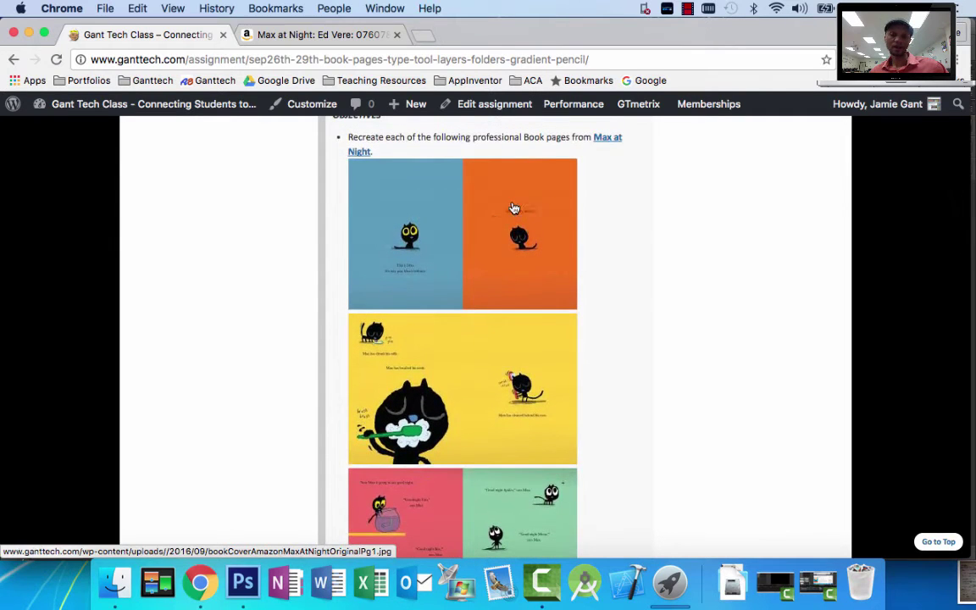
- Preview the blue and orange book-page spread, then open it in a new tab
left_click(477, 235)
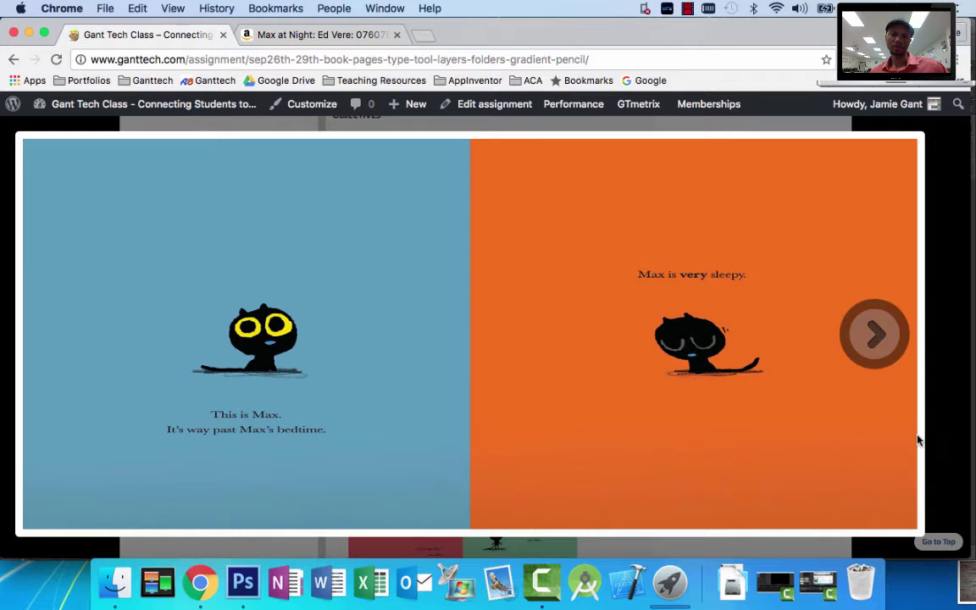
left_click(937, 446)
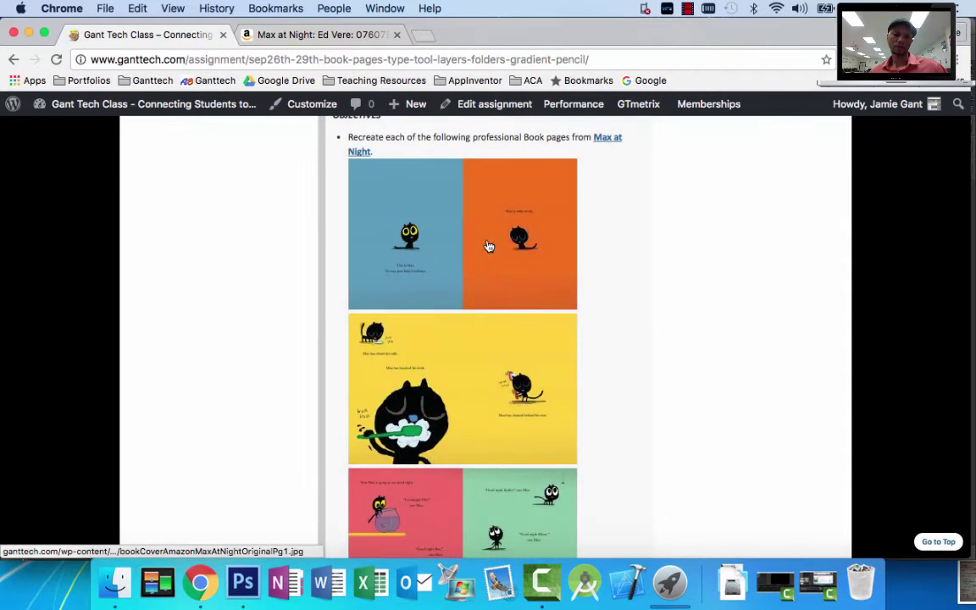
right_click(487, 245)
left_click(519, 246)
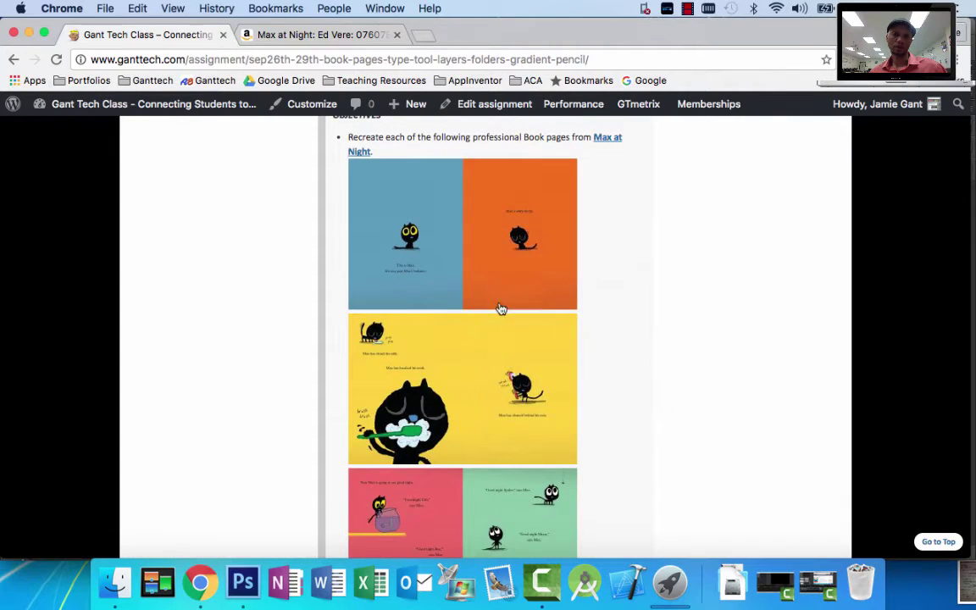
- Open the yellow and the pink-and-green book-page images in their own new tabs
right_click(463, 385)
left_click(506, 373)
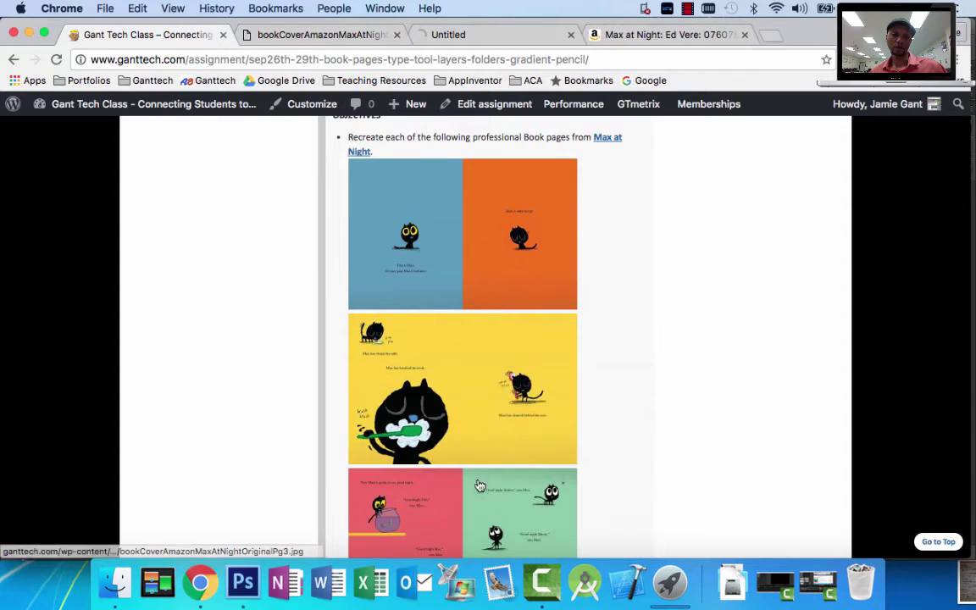
right_click(481, 486)
left_click(518, 370)
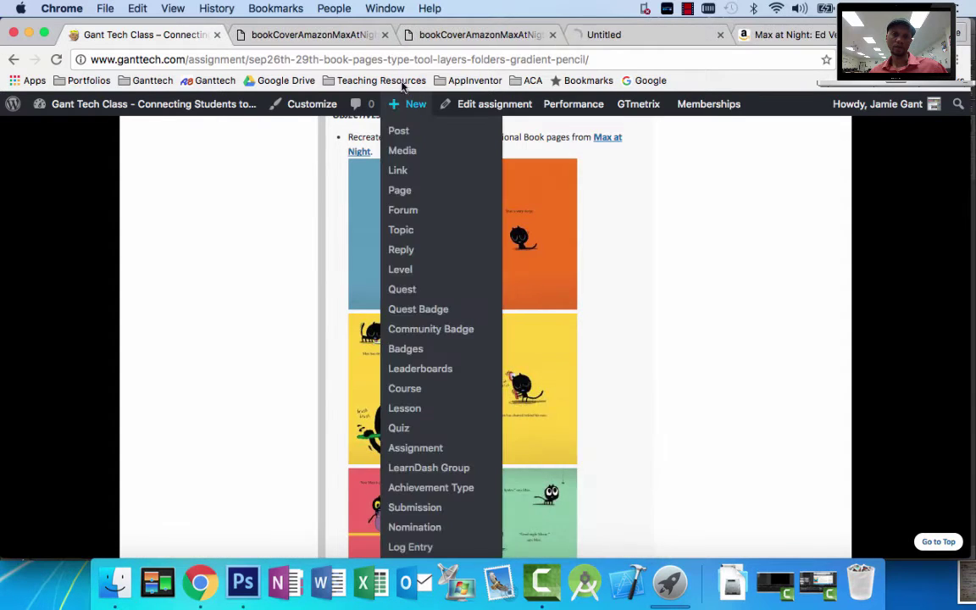
- Review the Pg1, Pg2 and Pg3 spread tabs, then bring Photoshop forward
left_click(313, 35)
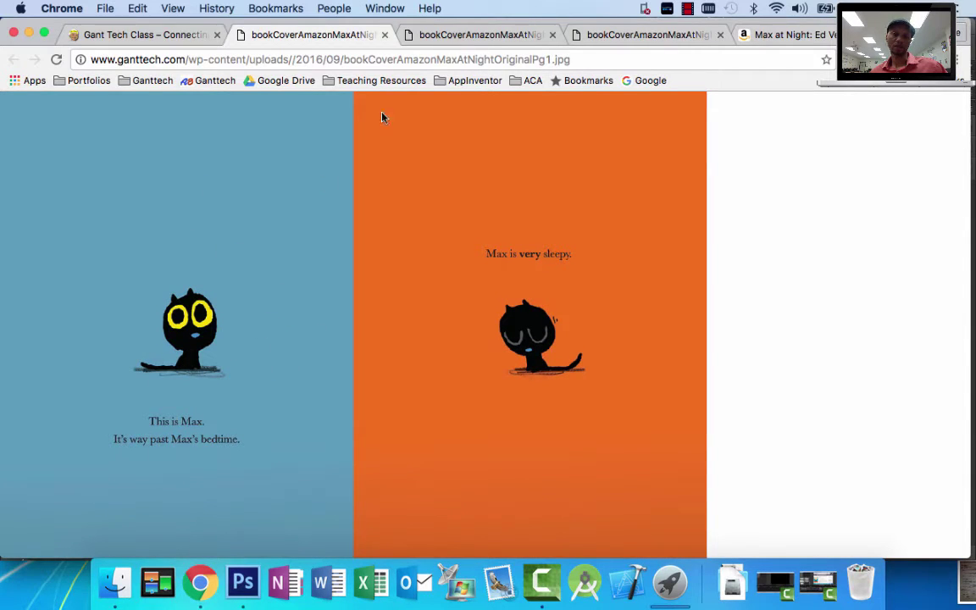
left_click(461, 32)
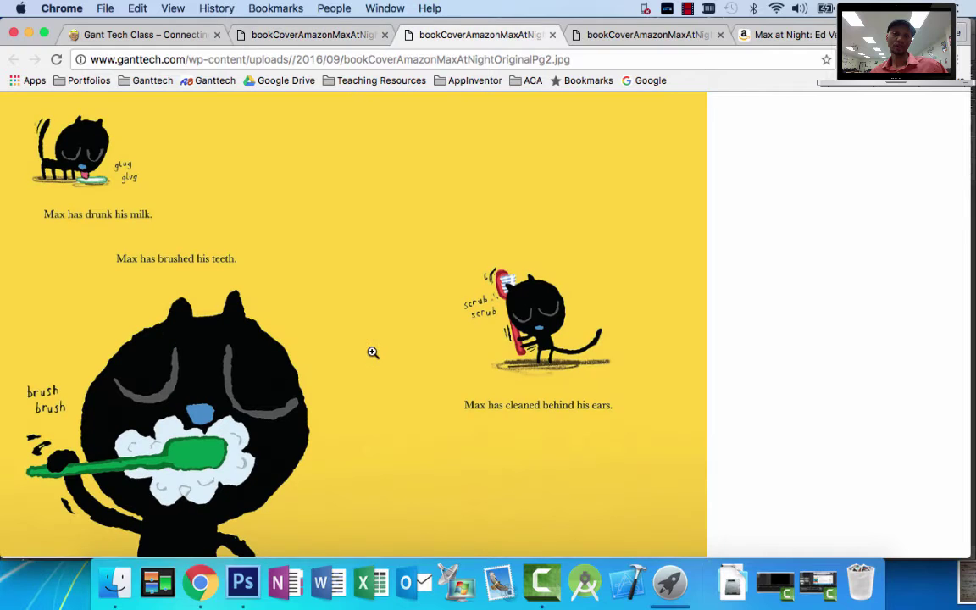
left_click(621, 35)
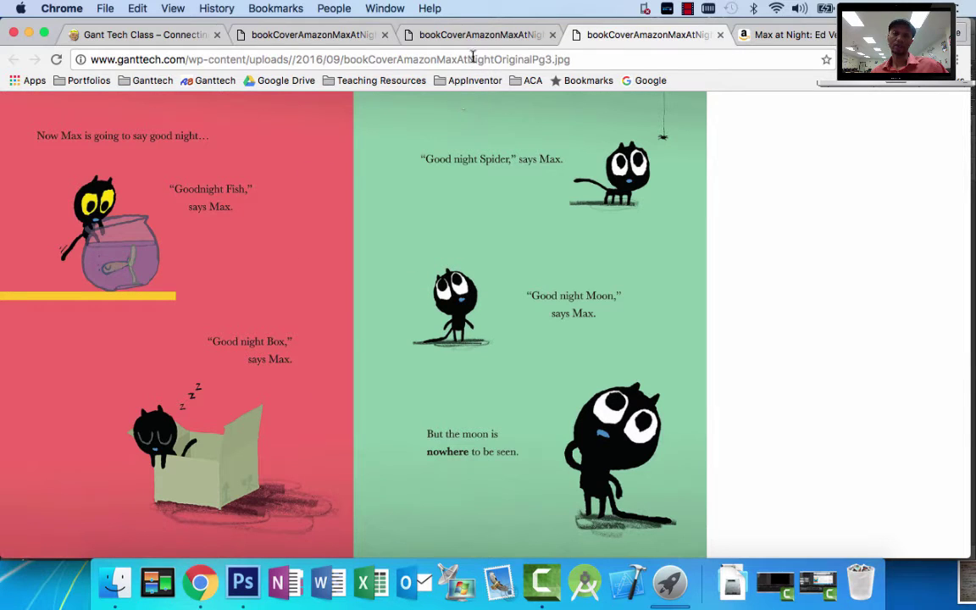
left_click(419, 34)
left_click(330, 42)
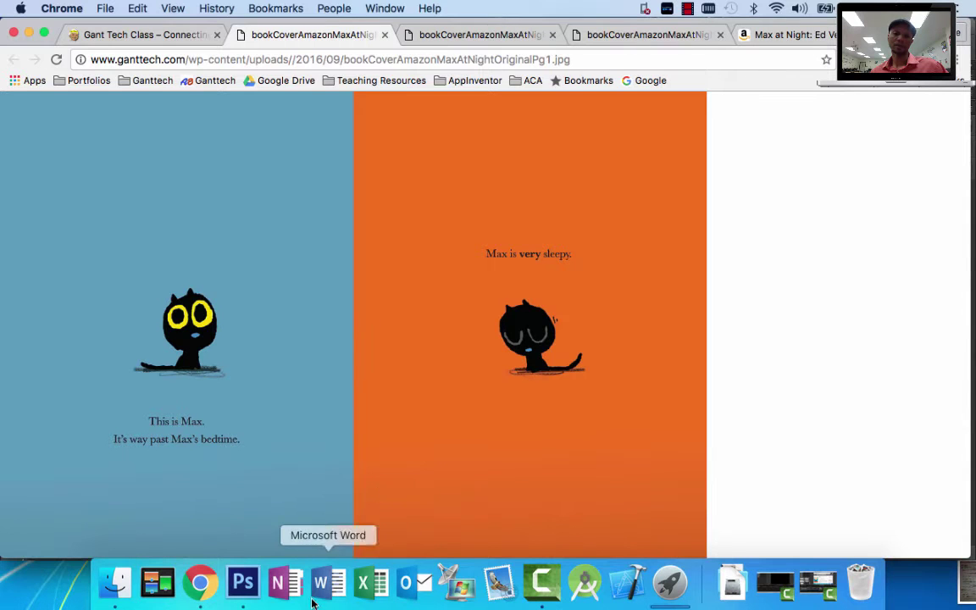
left_click(242, 581)
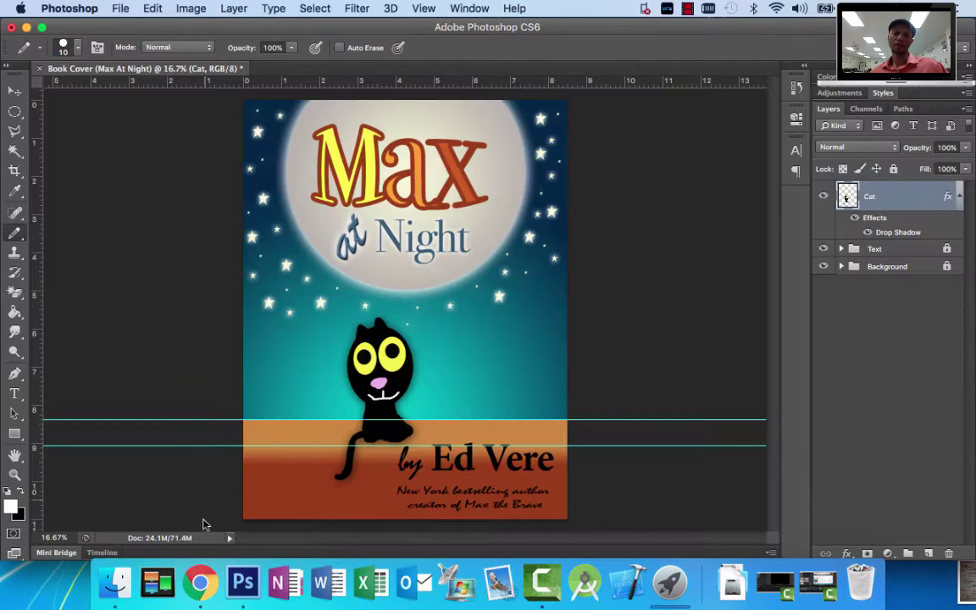
- View the enlarged Create Document screenshot (17 × 11 in, 300 ppi), then return to Photoshop
left_click(199, 581)
left_click(118, 37)
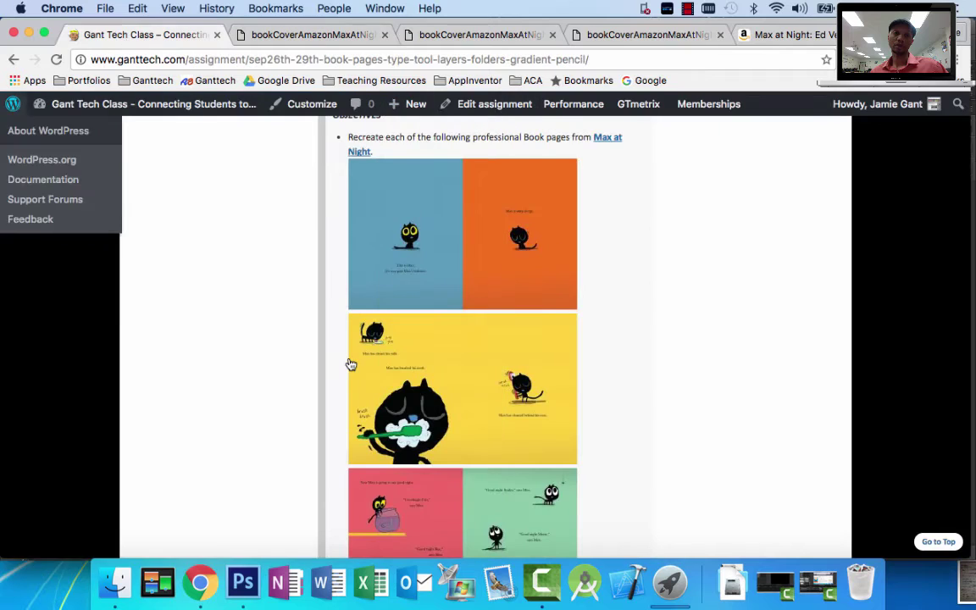
scroll(349, 366, "down", 10)
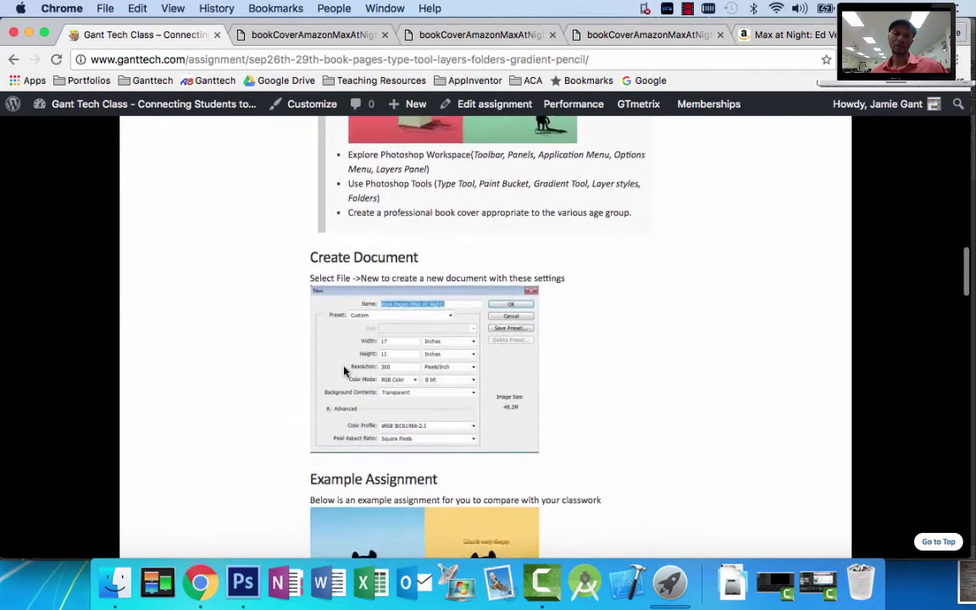
scroll(344, 370, "down", 2)
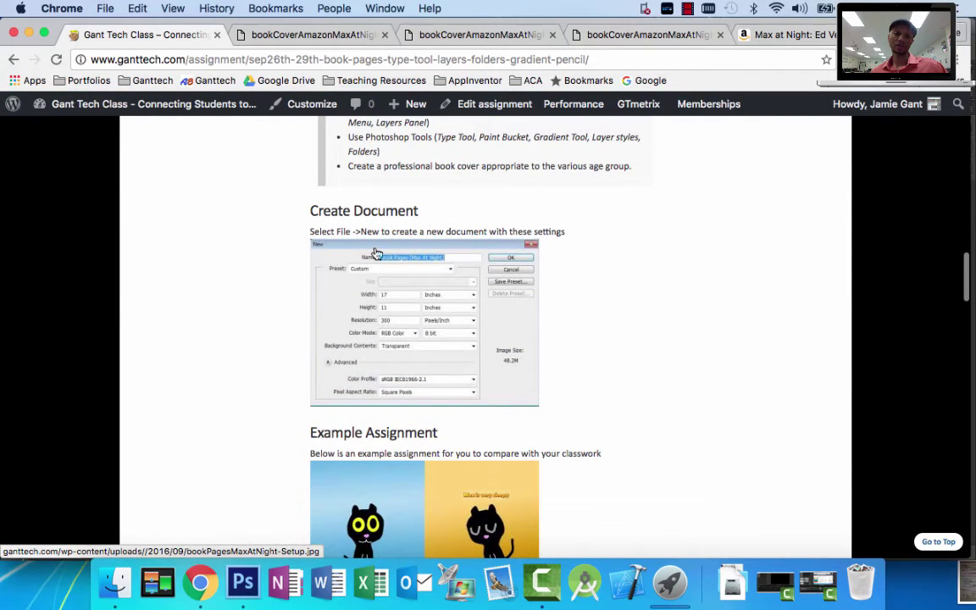
left_click(418, 296)
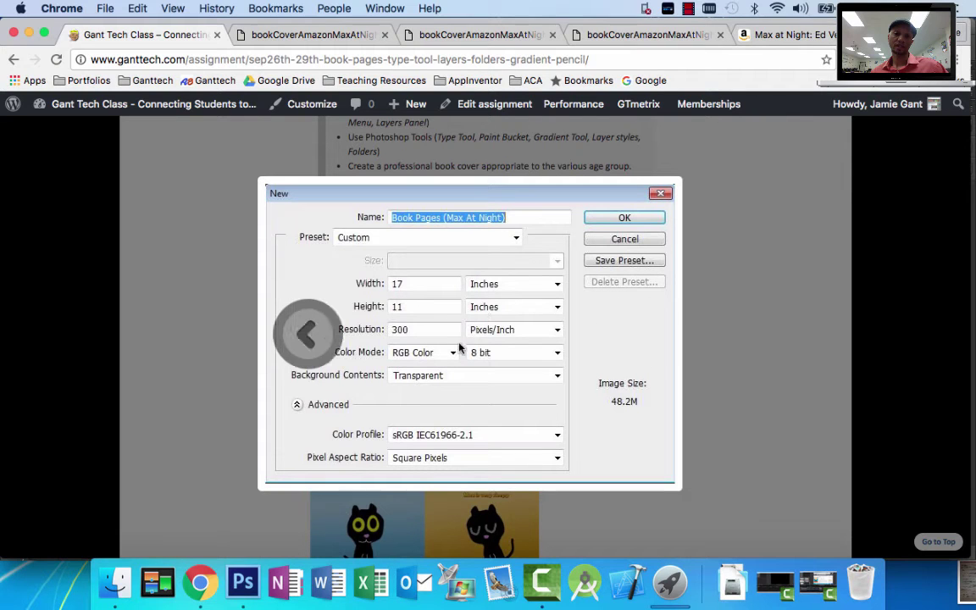
left_click(242, 581)
- Start a new document named 'Book Pages (Max At Night)' with a width of 17 inches
left_click(123, 7)
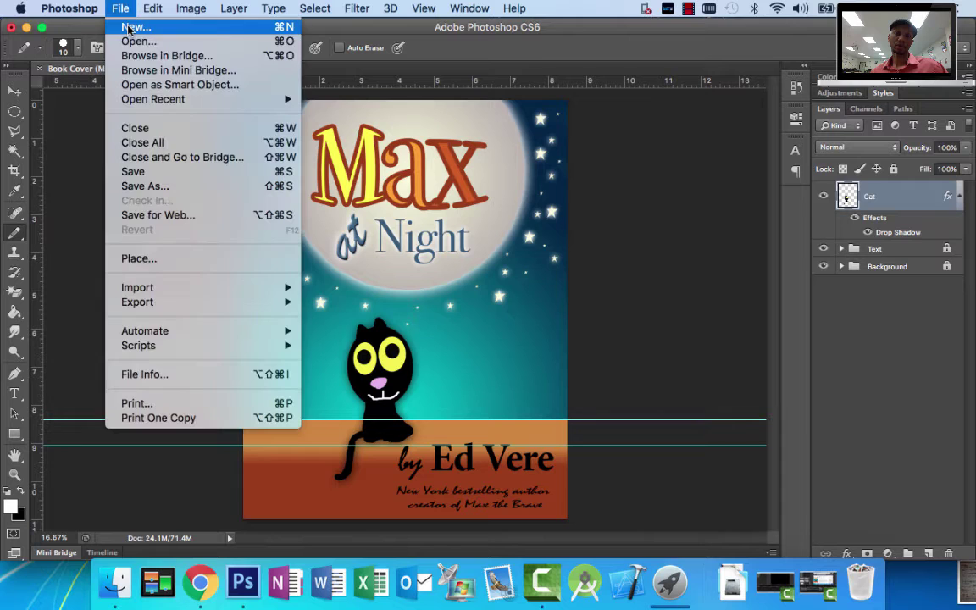
left_click(135, 26)
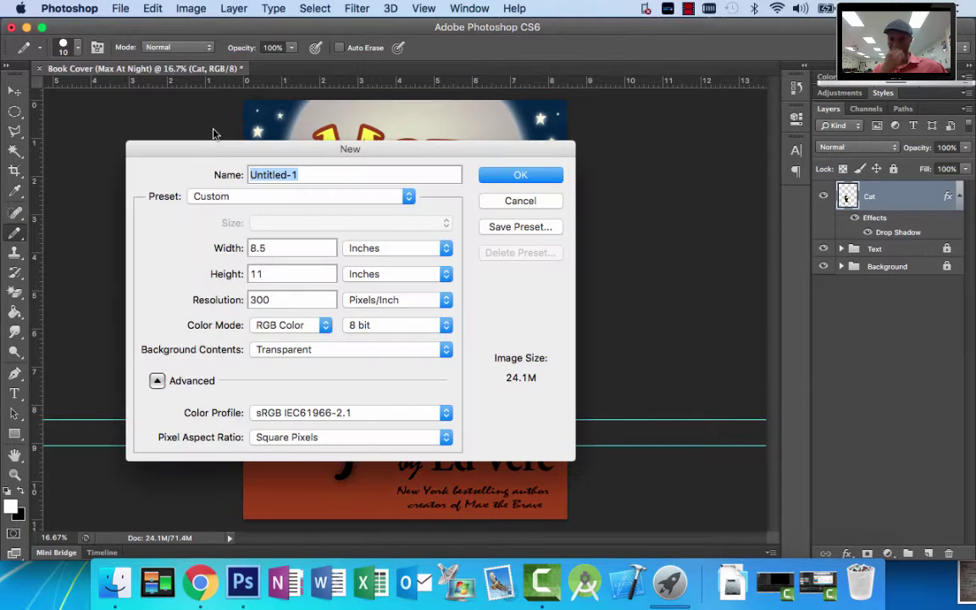
type("Book Pages (M")
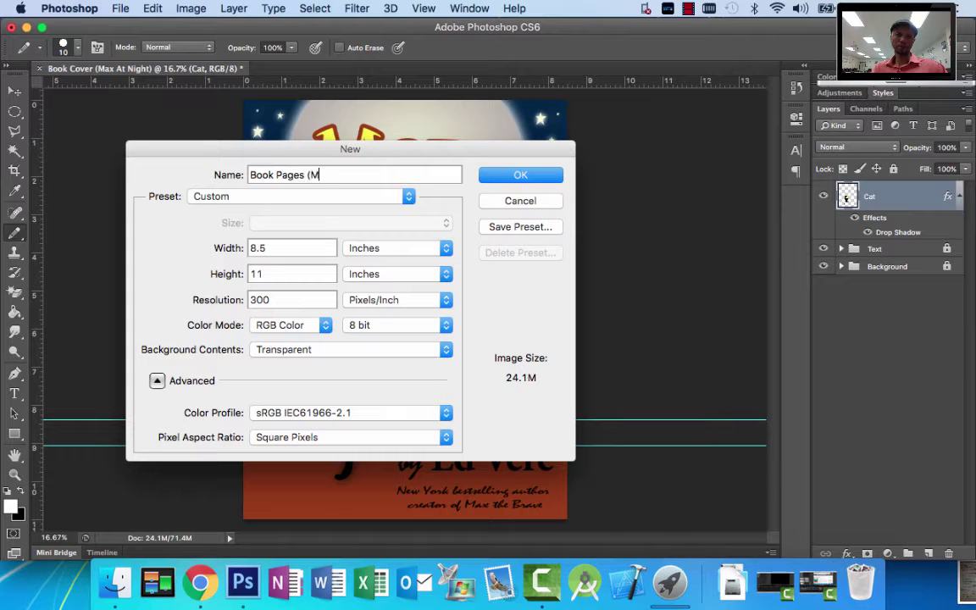
type("ax At Night")
key("Tab")
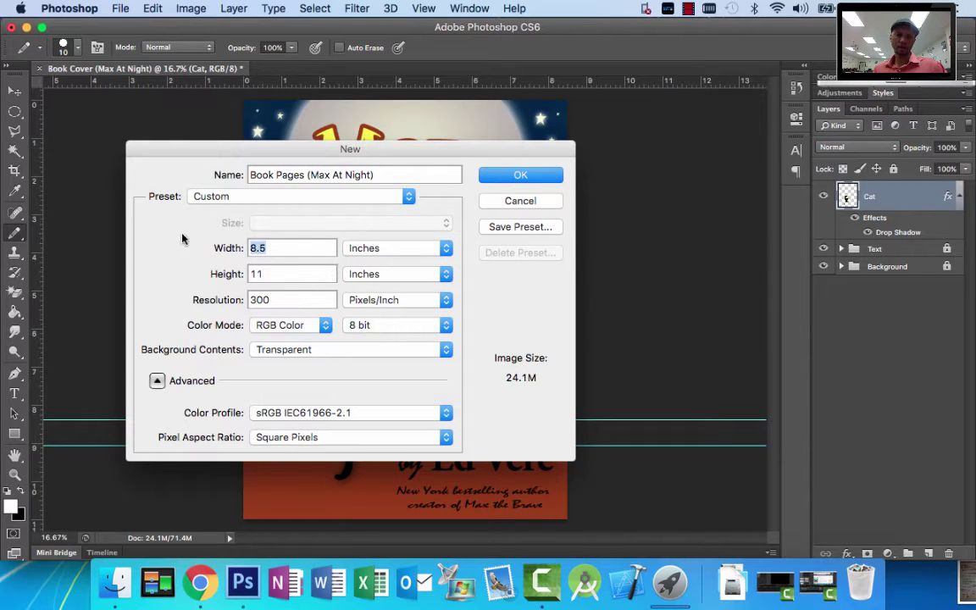
type("17")
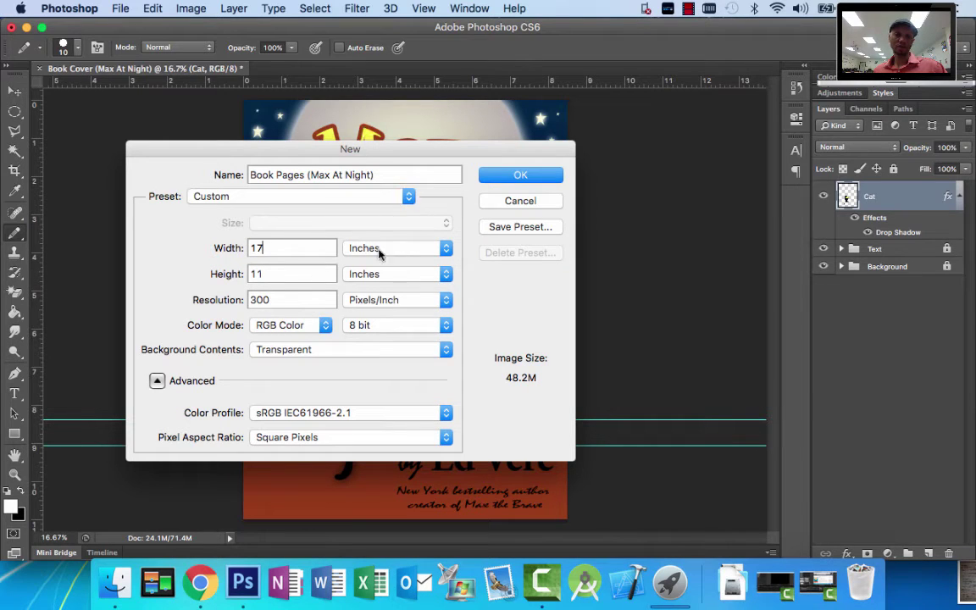
- Settle the resolution at 72 pixels/inch after trying 300, and create the document
double_click(285, 299)
type("72")
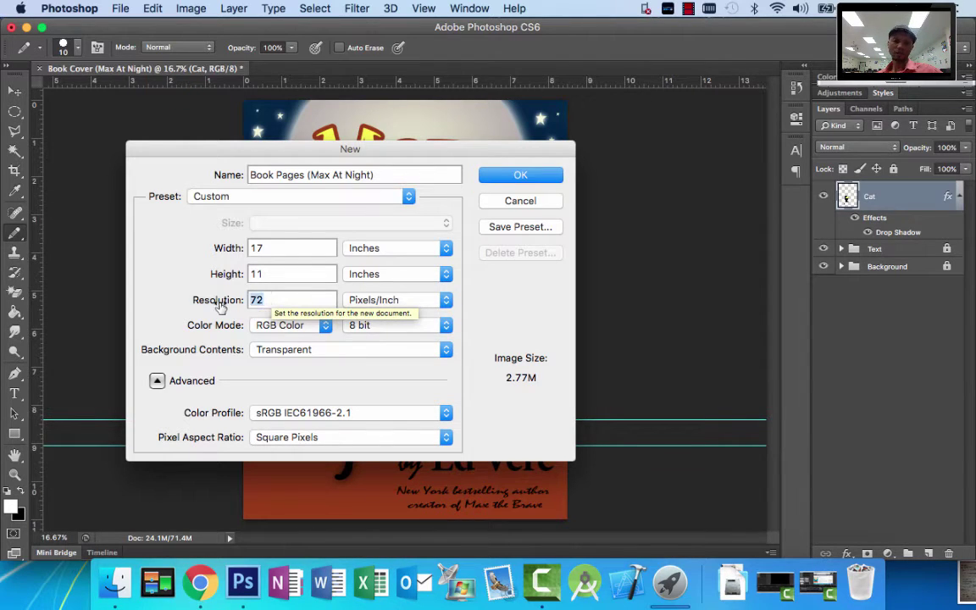
double_click(266, 298)
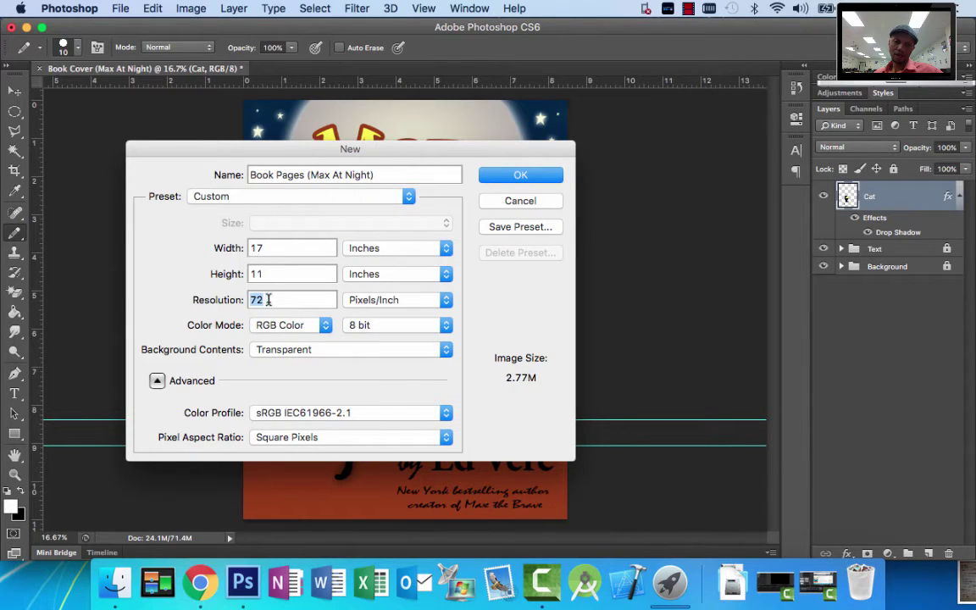
type("300")
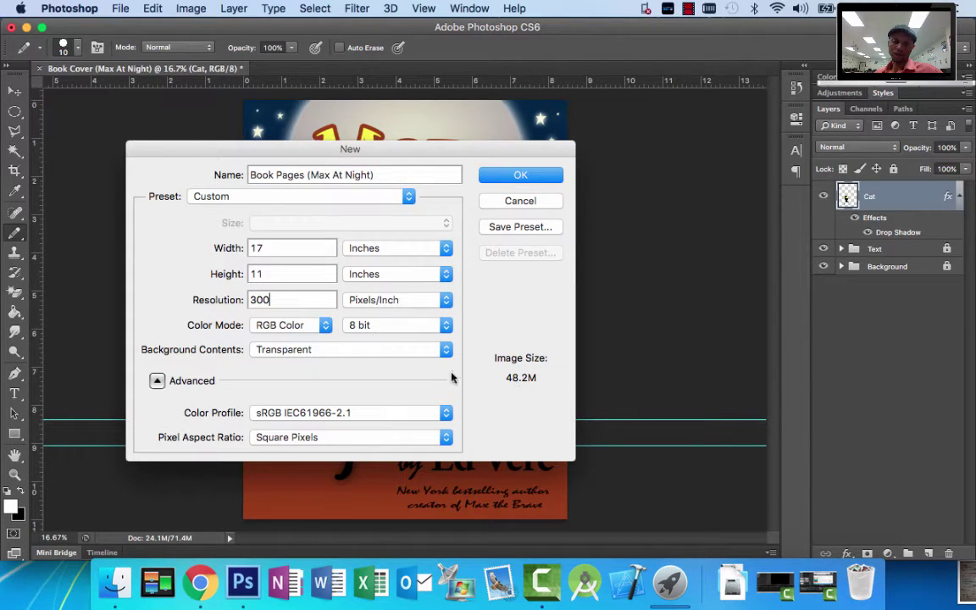
double_click(285, 299)
type("72")
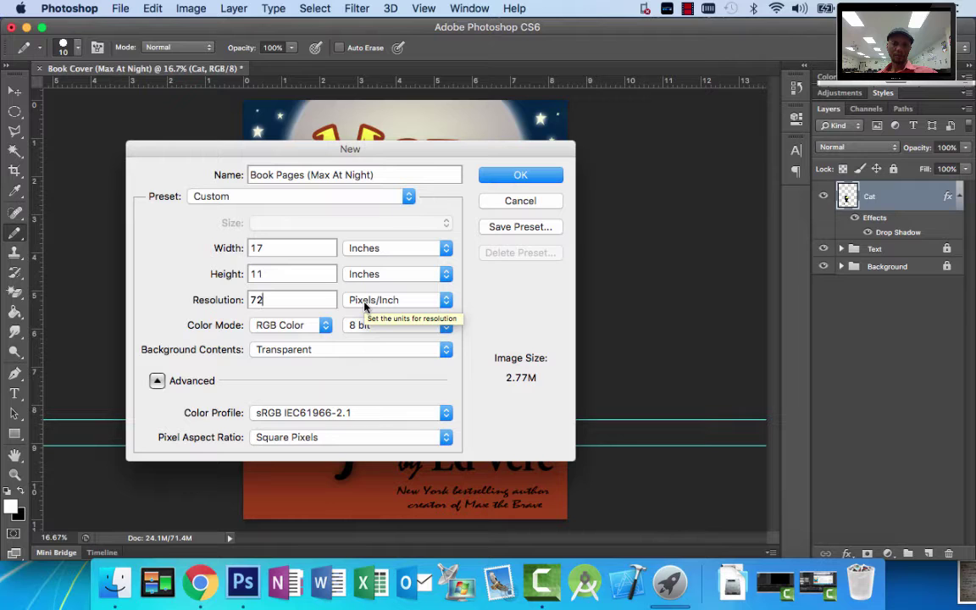
left_click(521, 174)
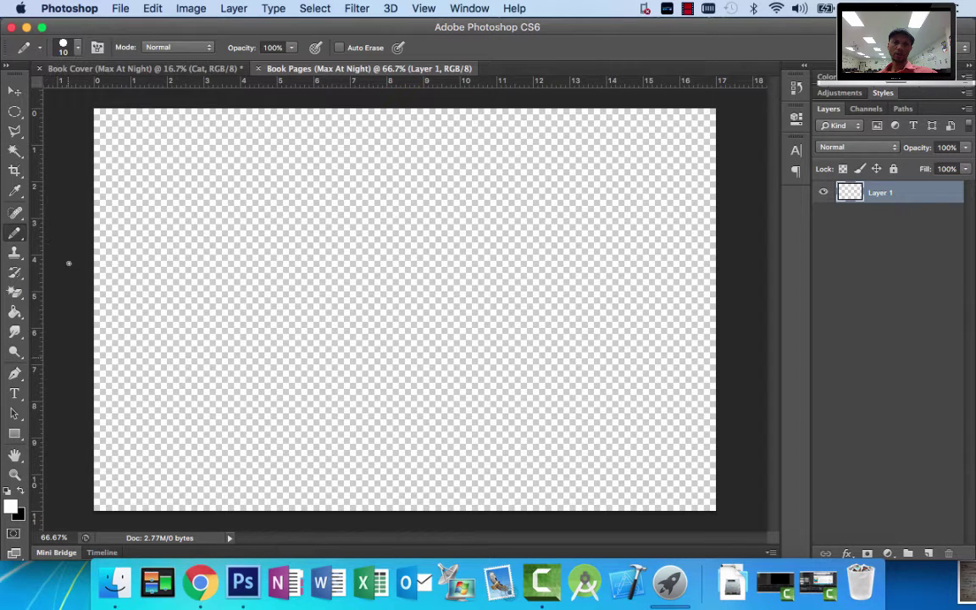
left_click(423, 8)
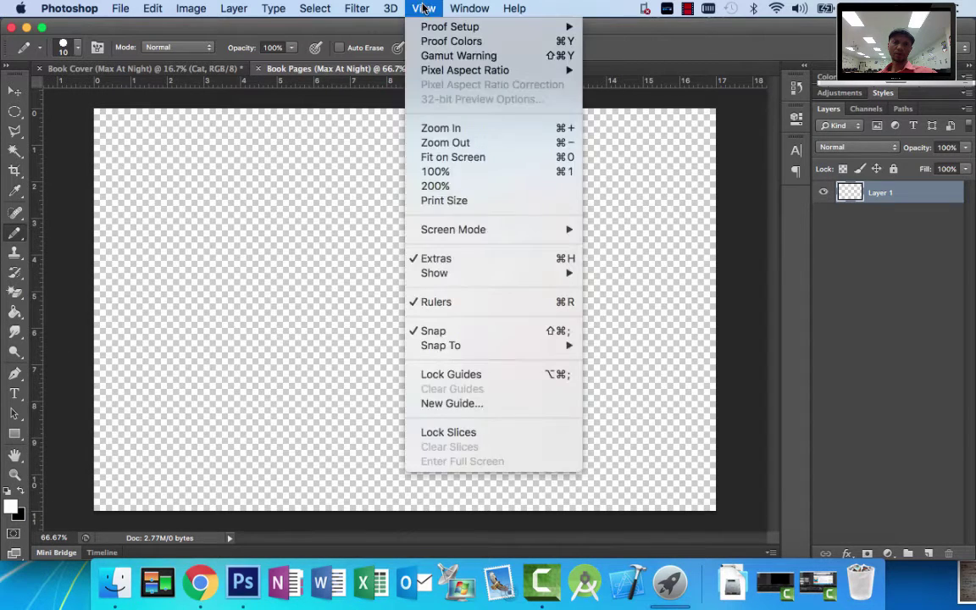
left_click(437, 303)
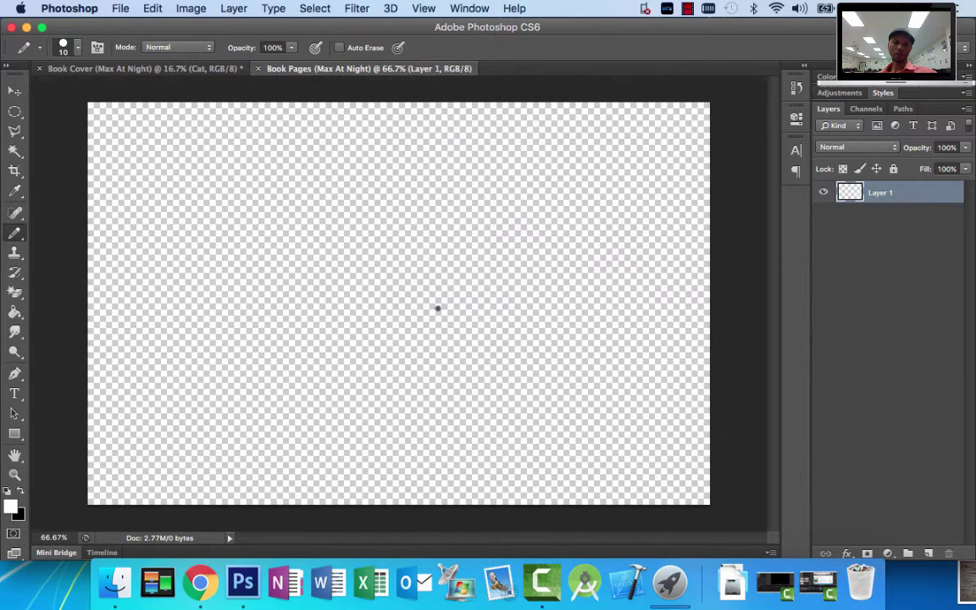
left_click(425, 8)
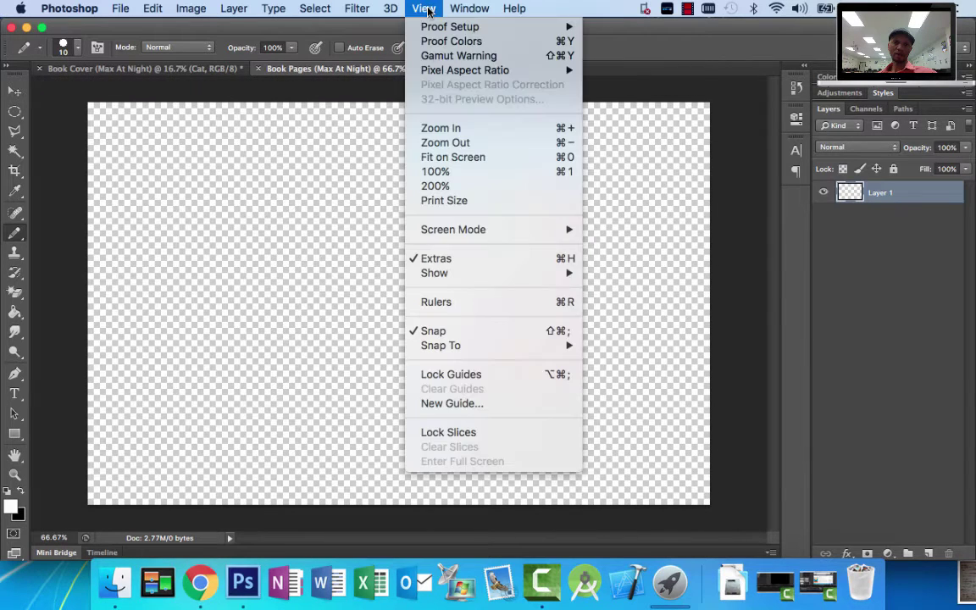
left_click(437, 302)
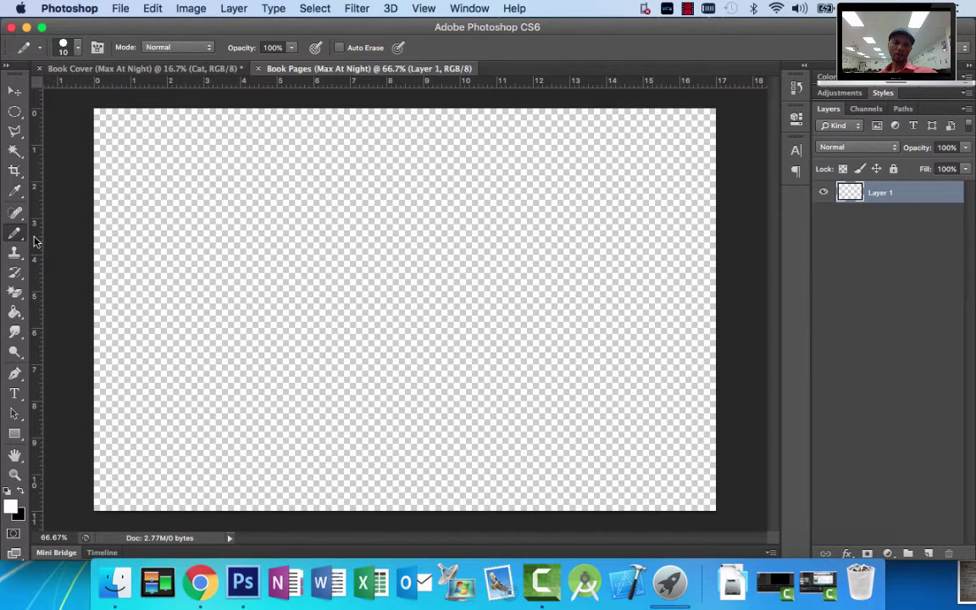
left_click_drag(34, 241, 404, 258)
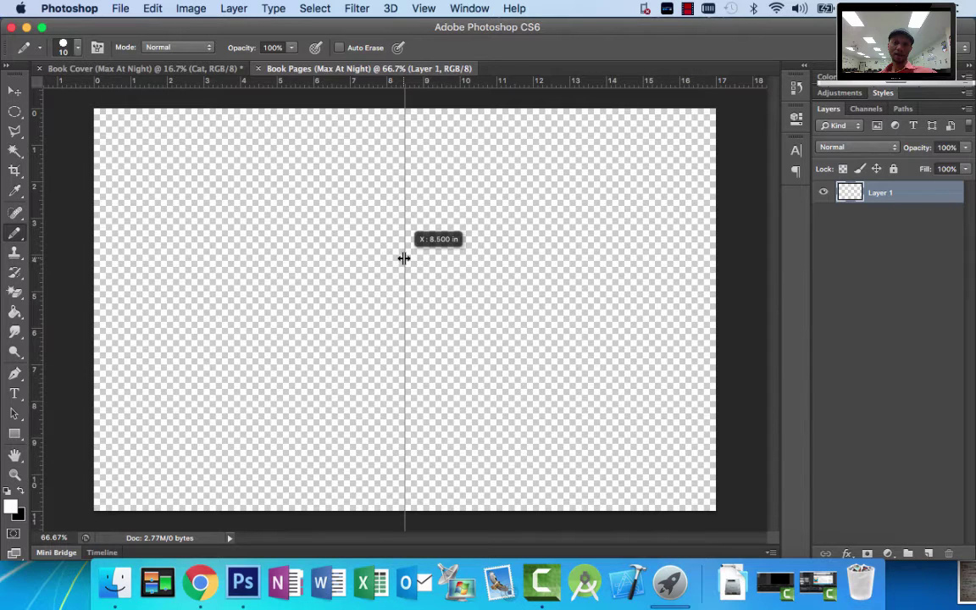
- Place a vertical guide at 8.5 in and remove the stray horizontal guide with the Move tool
left_click_drag(404, 258, 403, 257)
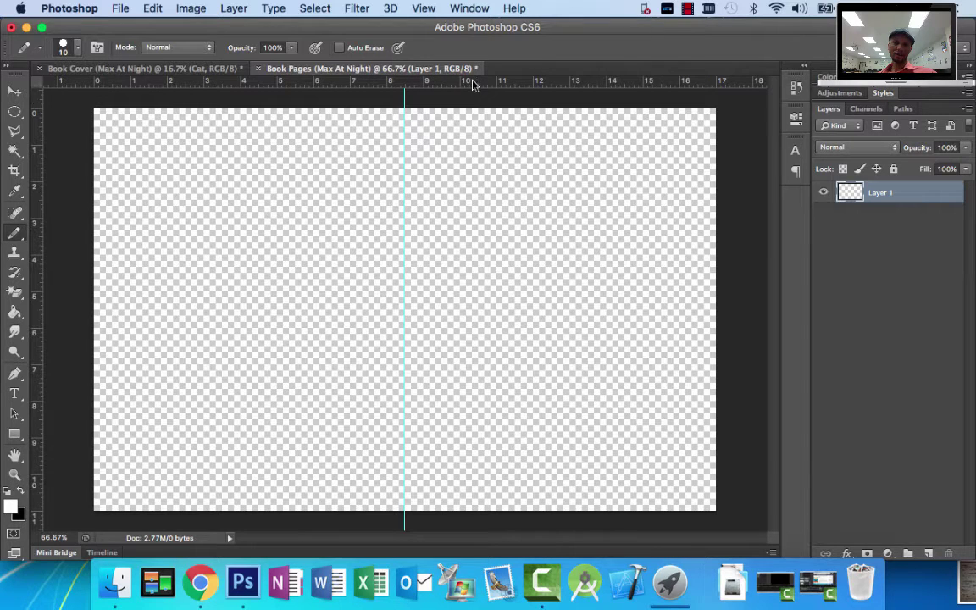
left_click_drag(473, 84, 478, 312)
key("v")
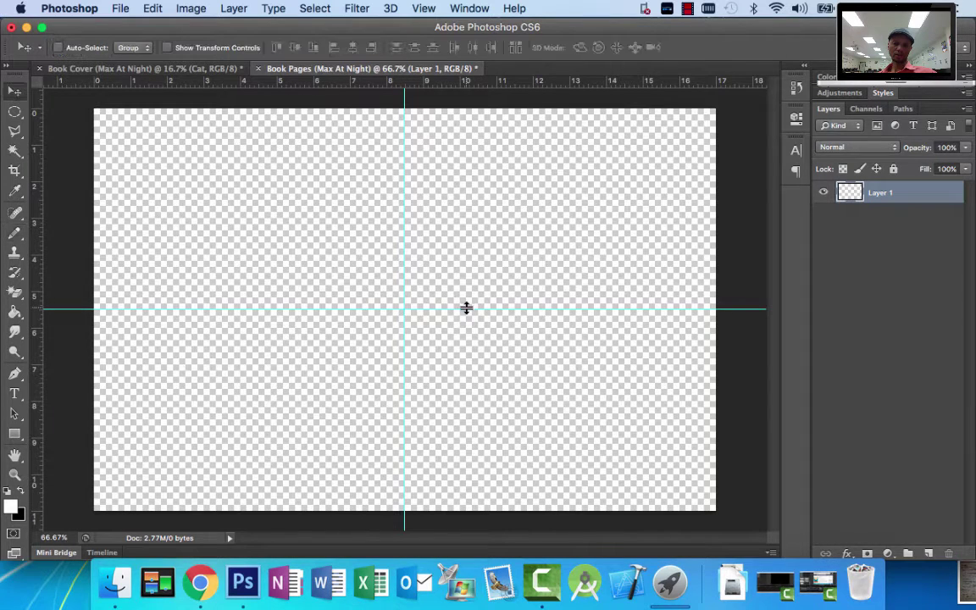
mouse_move(466, 307)
left_mouse_down()
mouse_move(472, 114)
mouse_move(440, 25)
left_mouse_up()
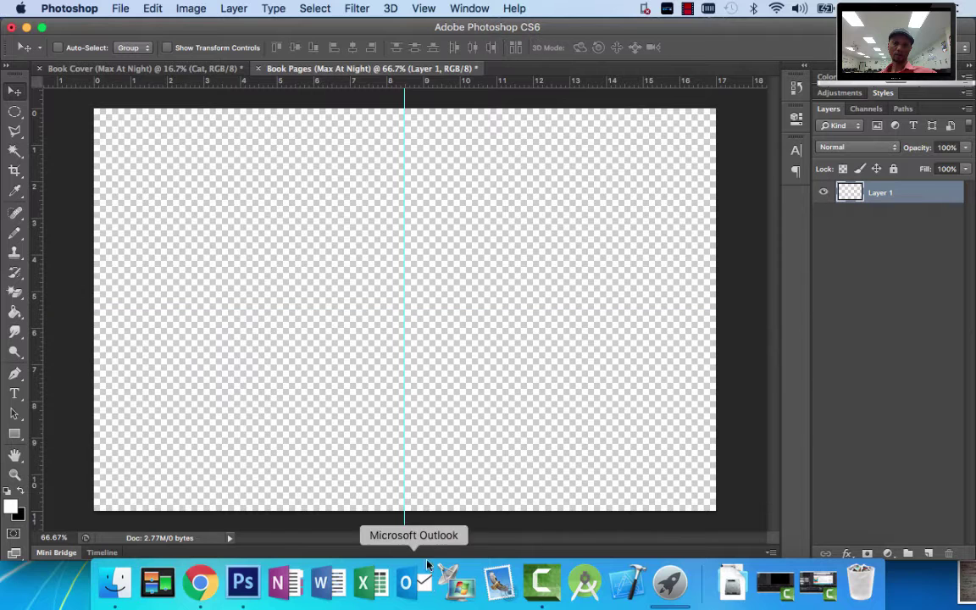
left_click(200, 582)
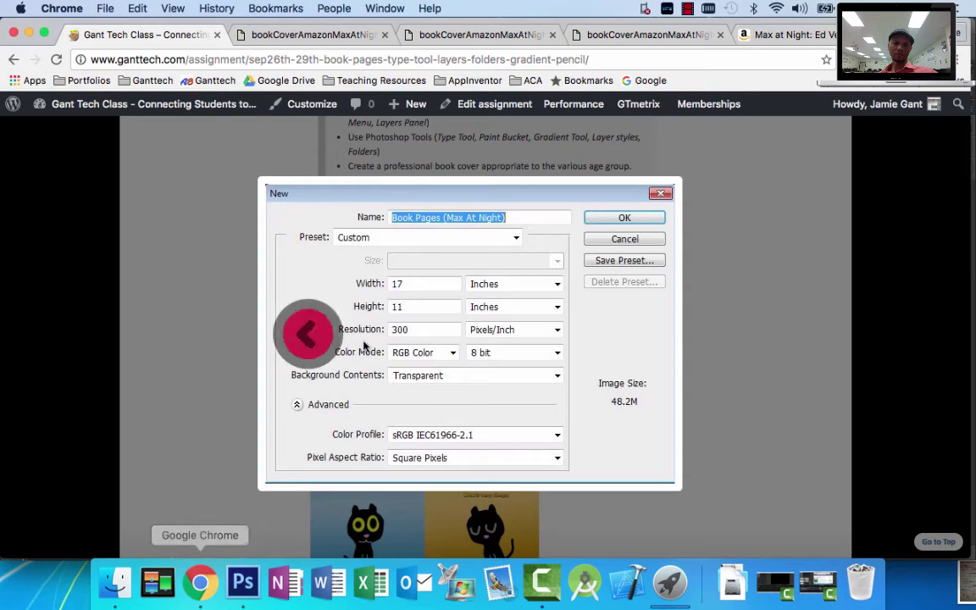
left_click(758, 409)
scroll(694, 476, "down", 3)
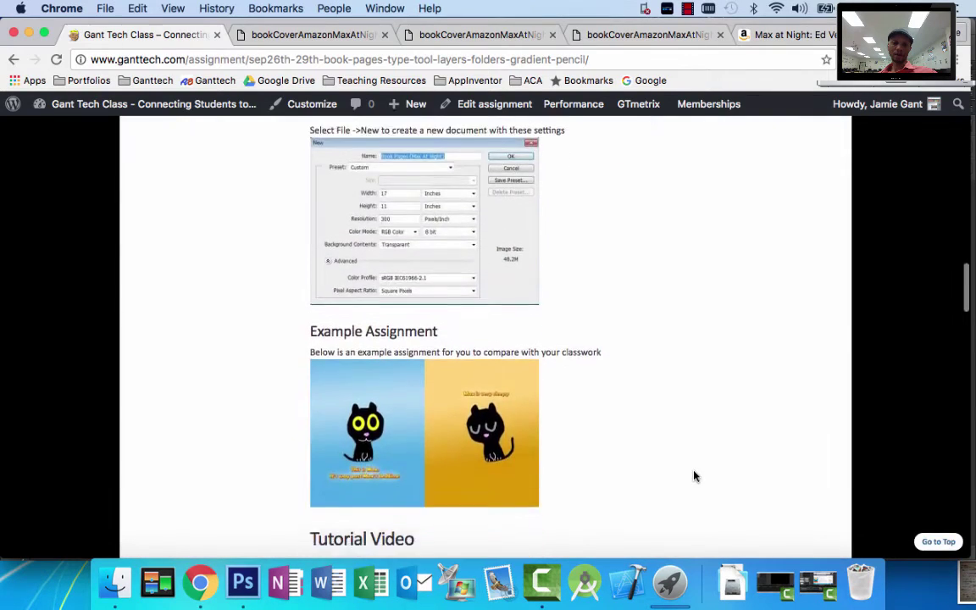
scroll(486, 310, "up", 3)
scroll(485, 311, "up", 10)
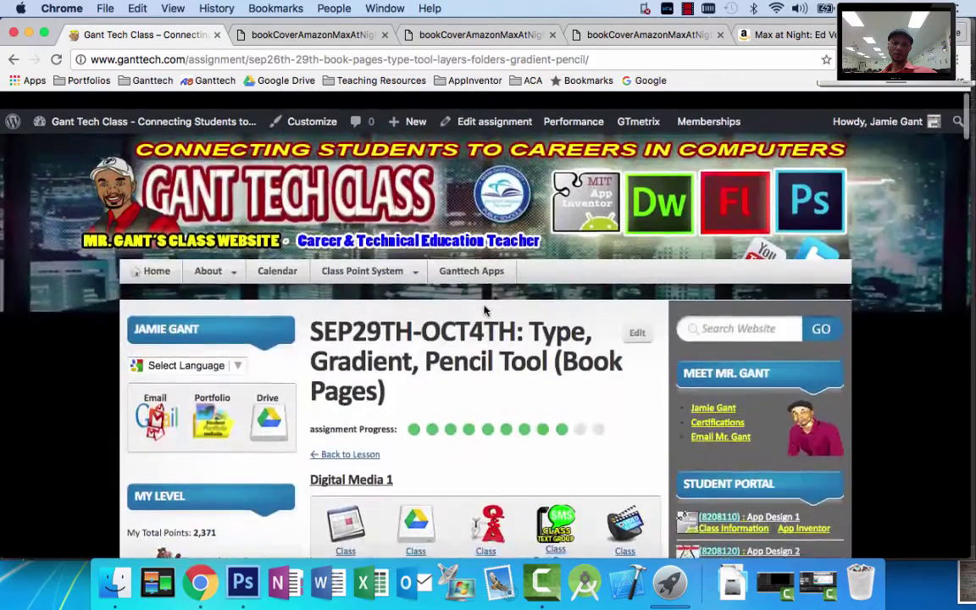
scroll(485, 311, "down", 5)
left_click(310, 35)
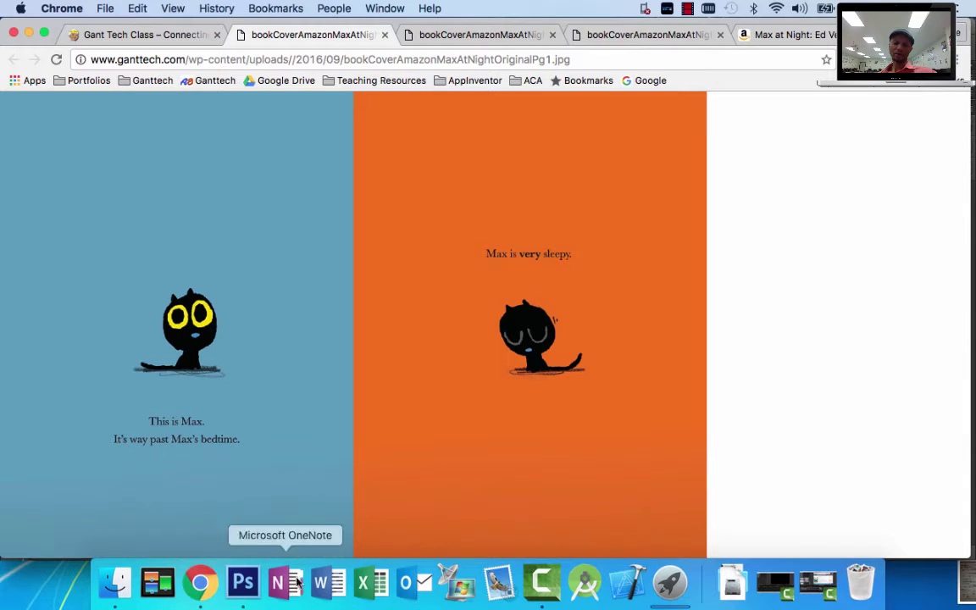
left_click(243, 583)
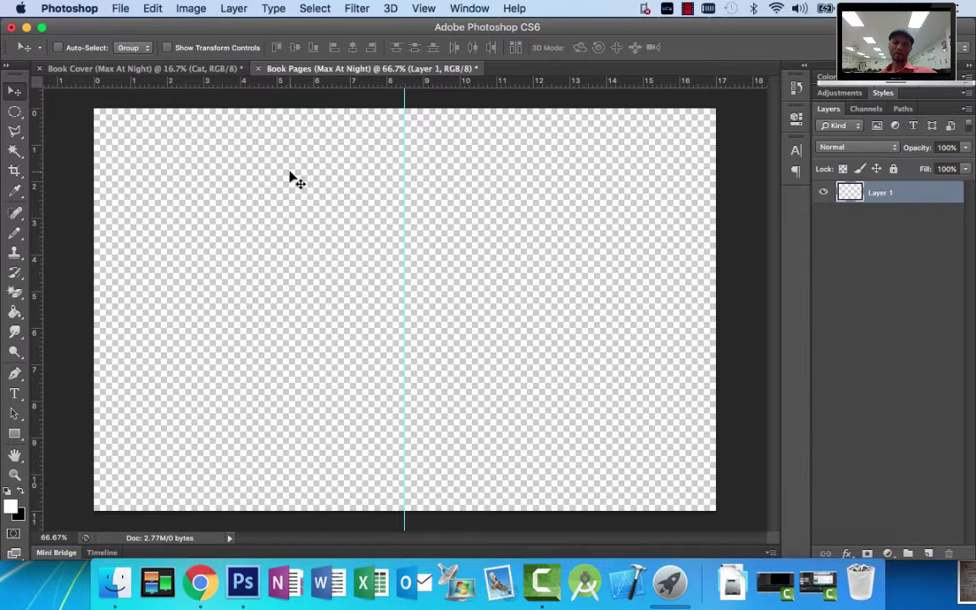
- Draw a rectangular marquee over the left page up to the centre guide
left_click(14, 111)
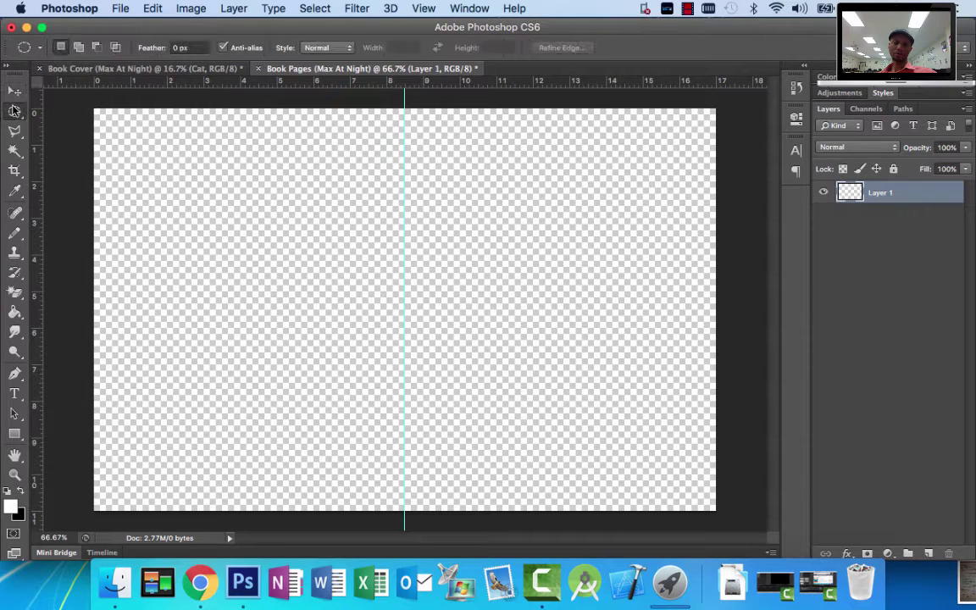
left_click(87, 107)
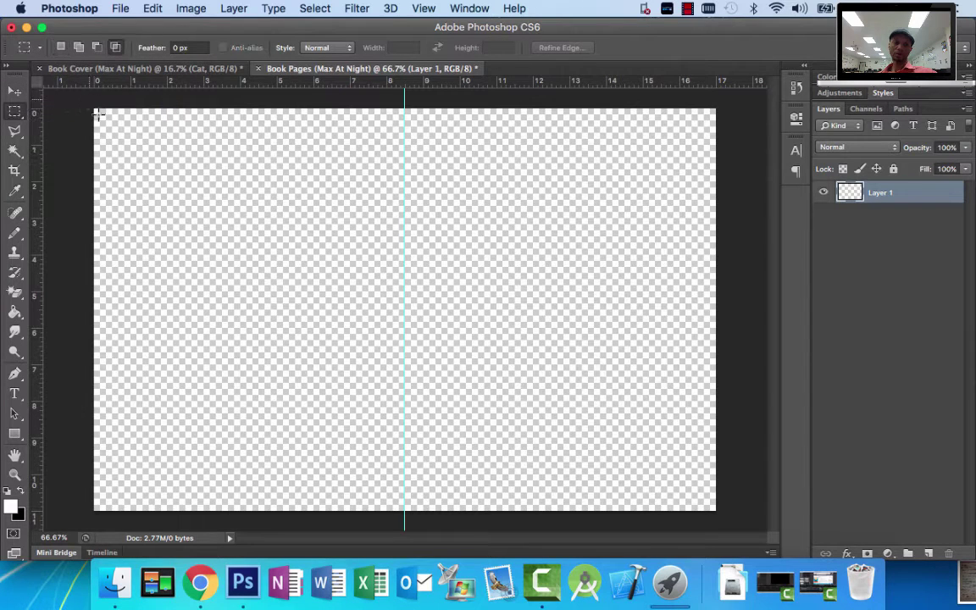
left_click_drag(97, 113, 402, 525)
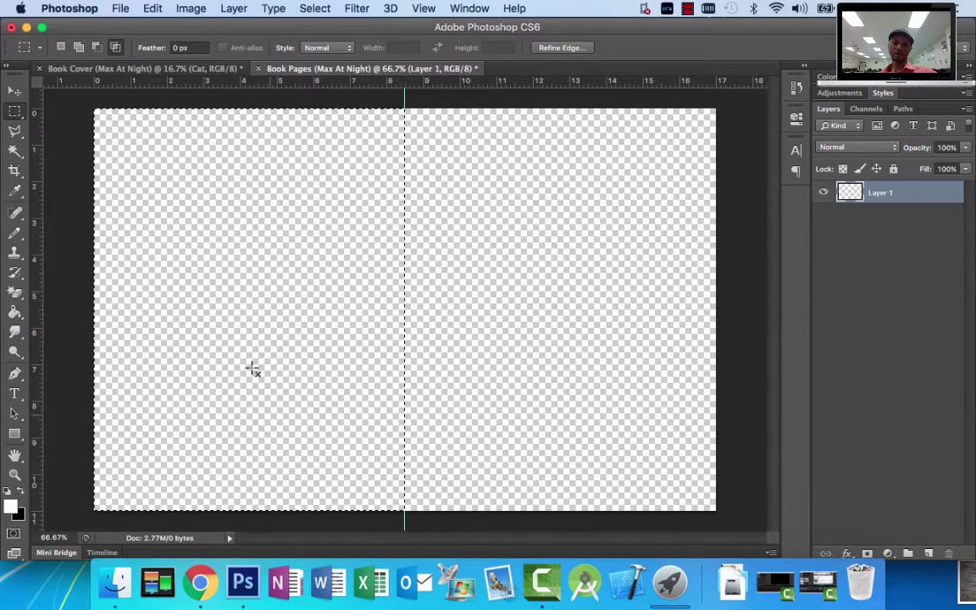
- Rename Layer 1 to 'background'
double_click(881, 194)
type("backgr")
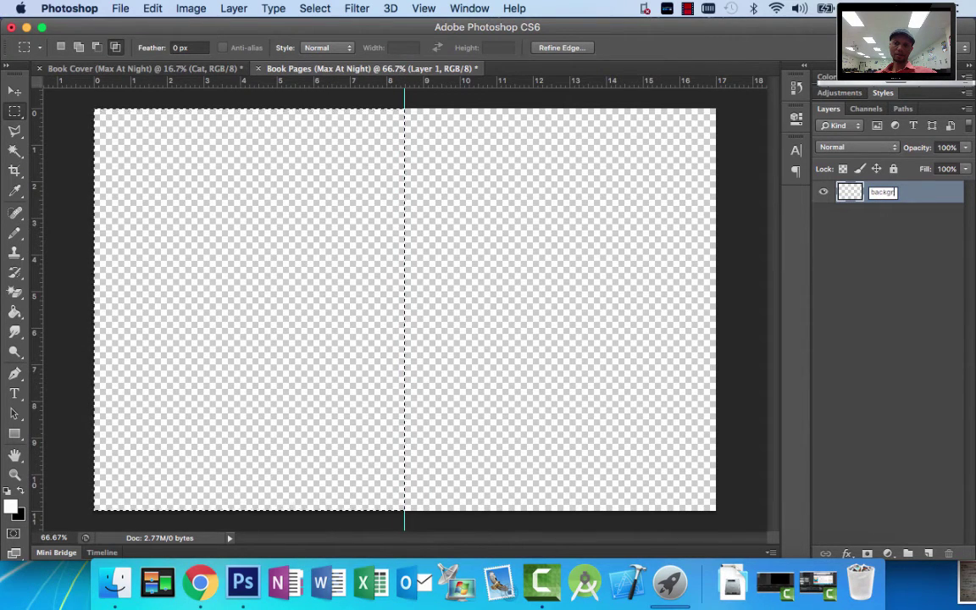
type("ound")
key("Return")
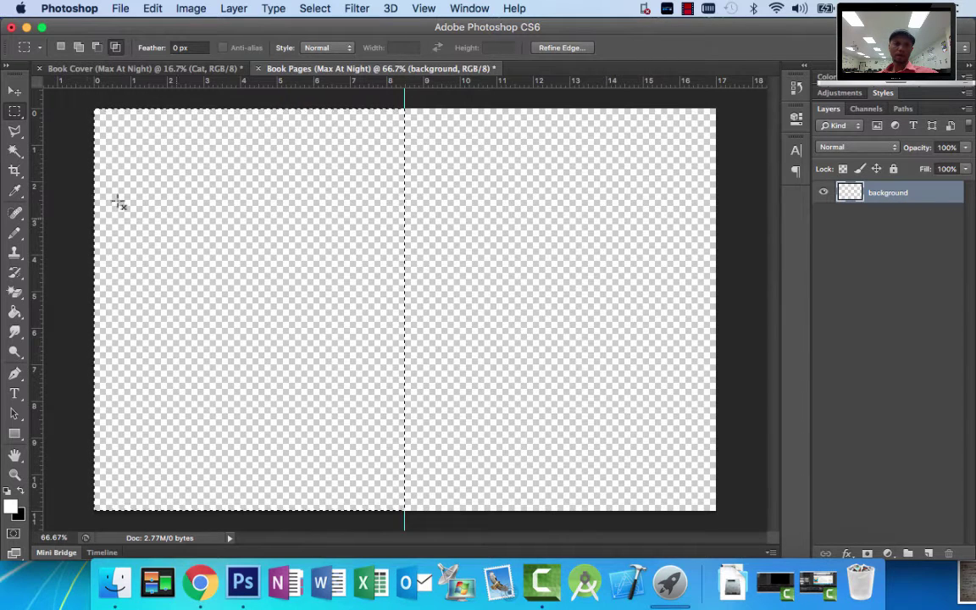
- Set the foreground colour to a light cyan
left_click(11, 507)
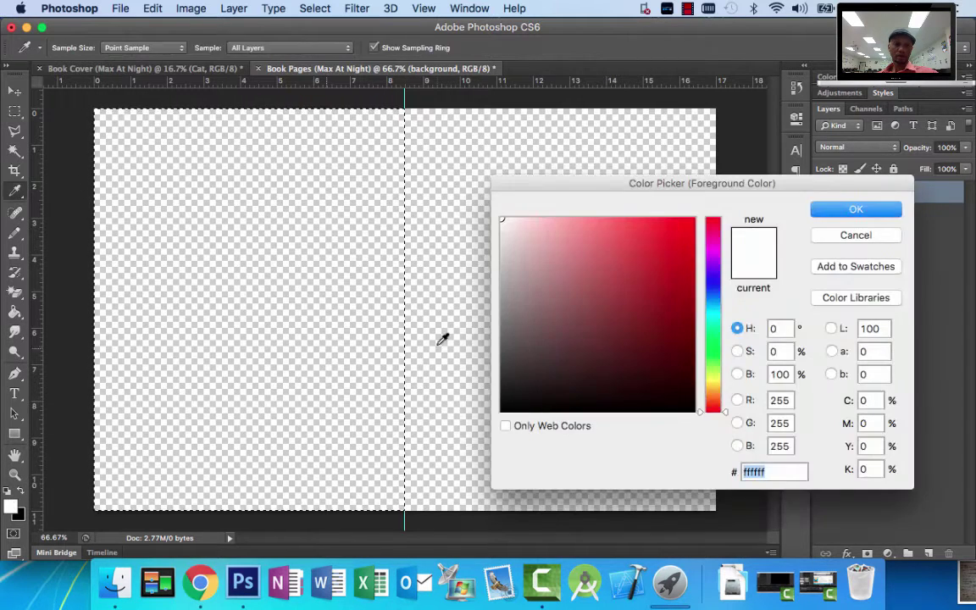
left_click(712, 320)
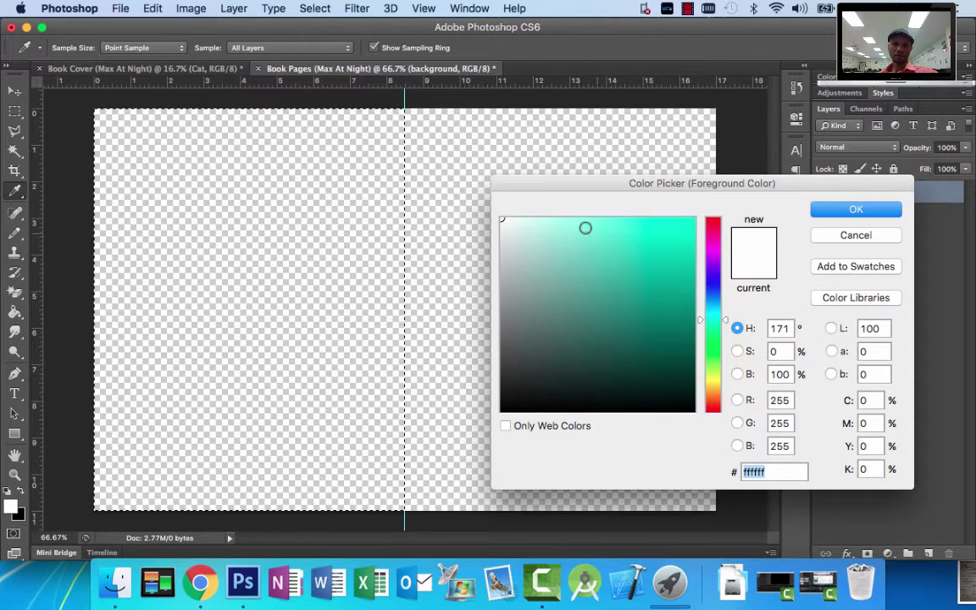
left_click(712, 308)
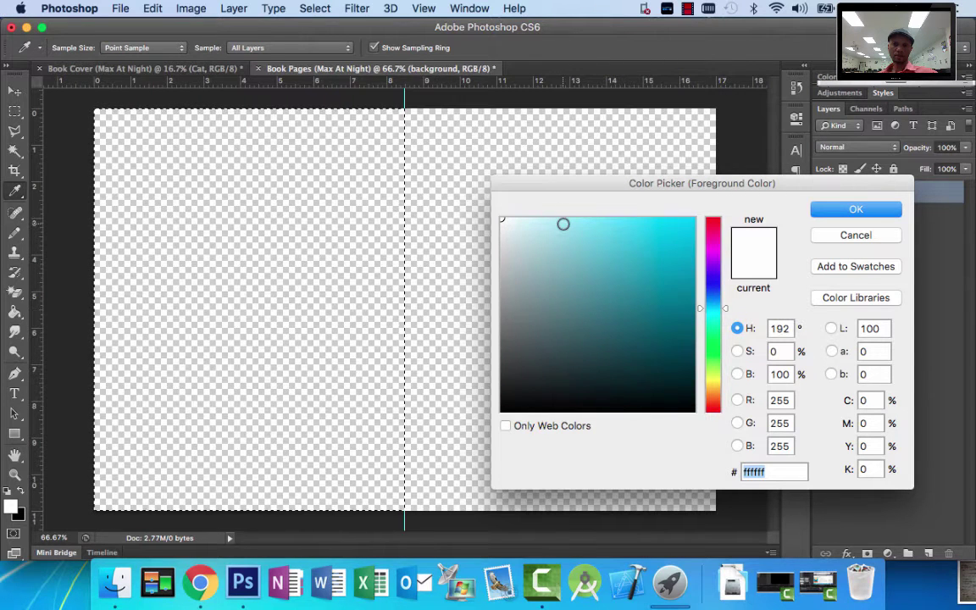
left_click(562, 223)
left_click(854, 210)
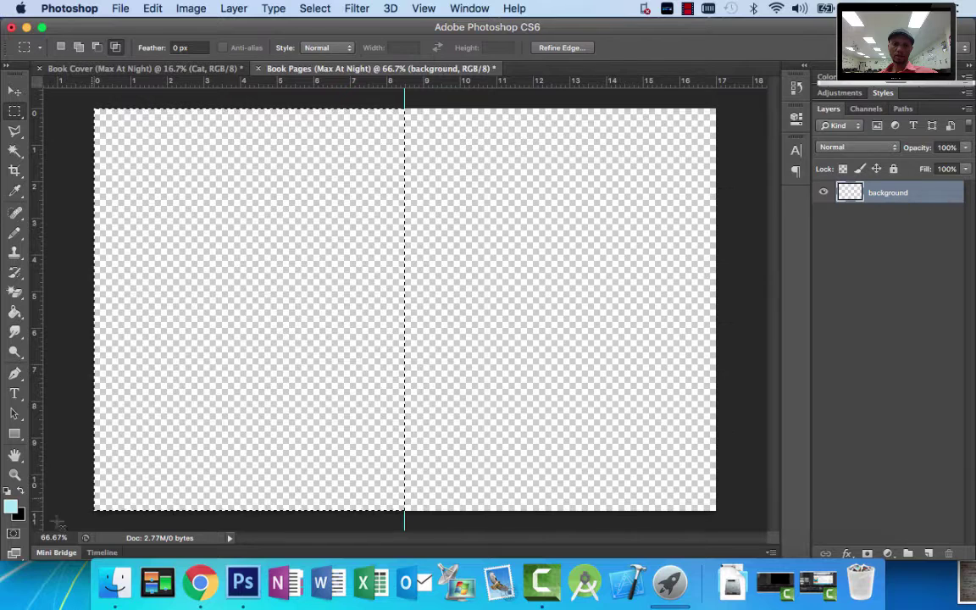
- Set the background colour to cyan 2ac6d9
left_click(18, 513)
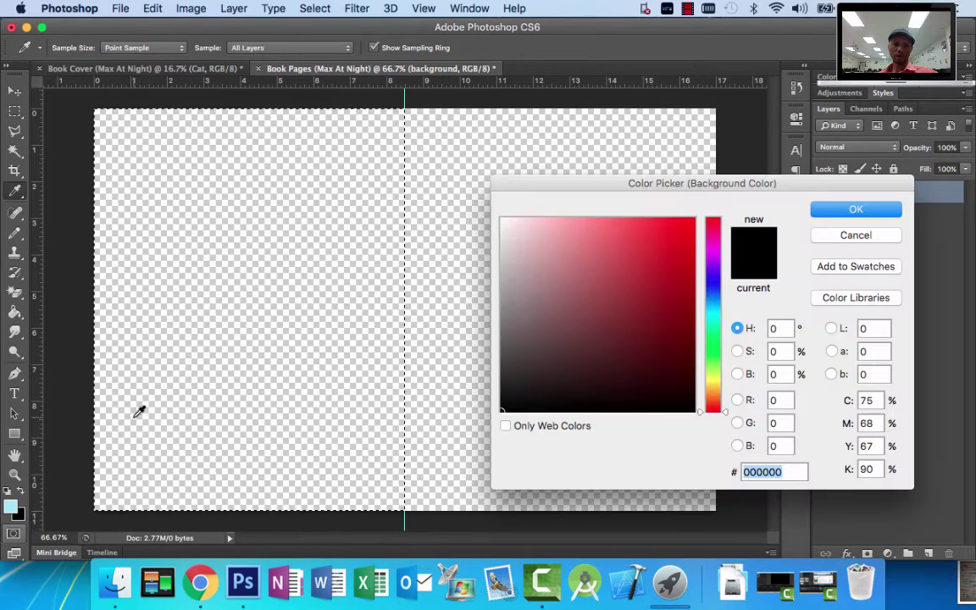
left_click(11, 506)
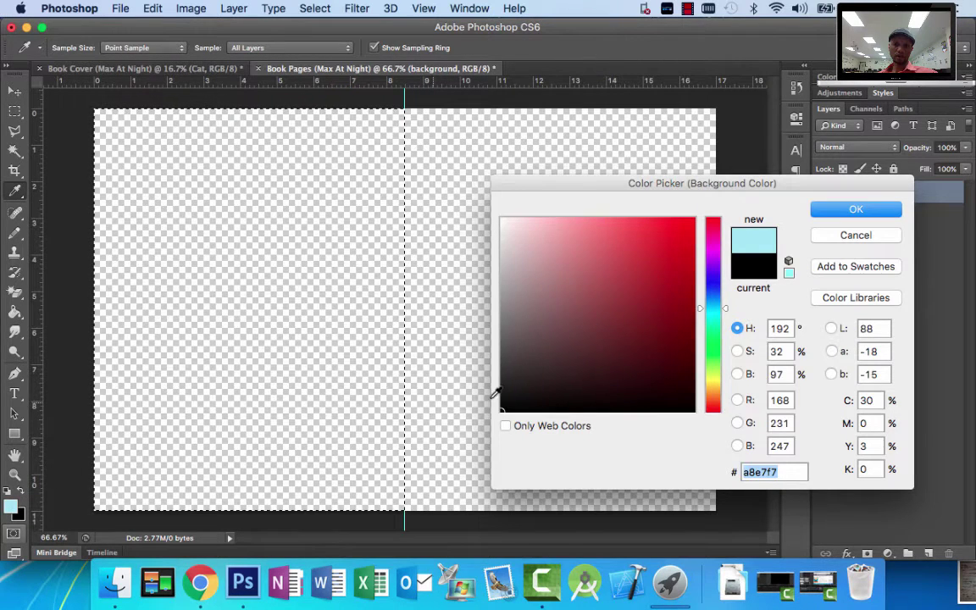
left_click(717, 315)
left_click(671, 240)
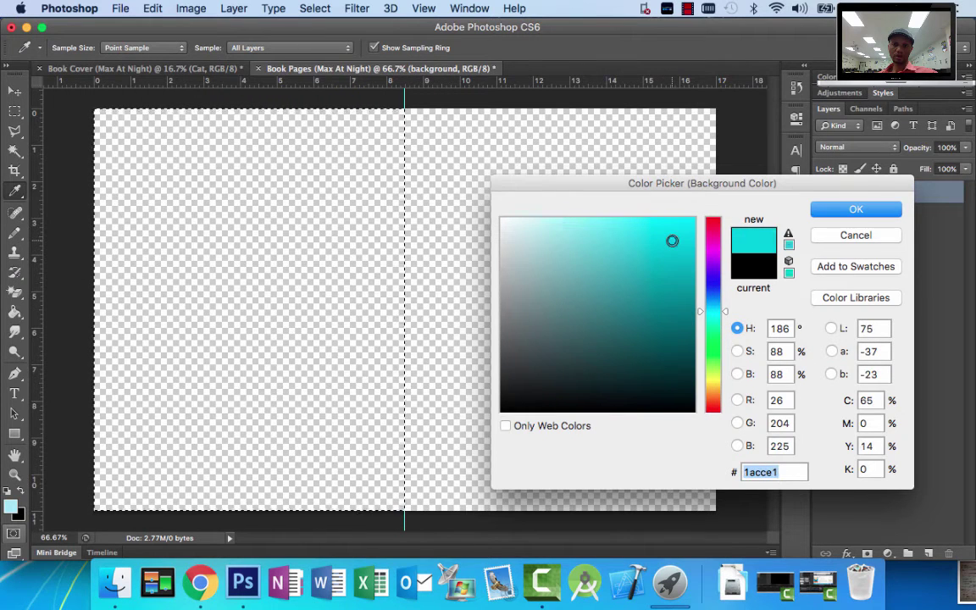
left_click(683, 264)
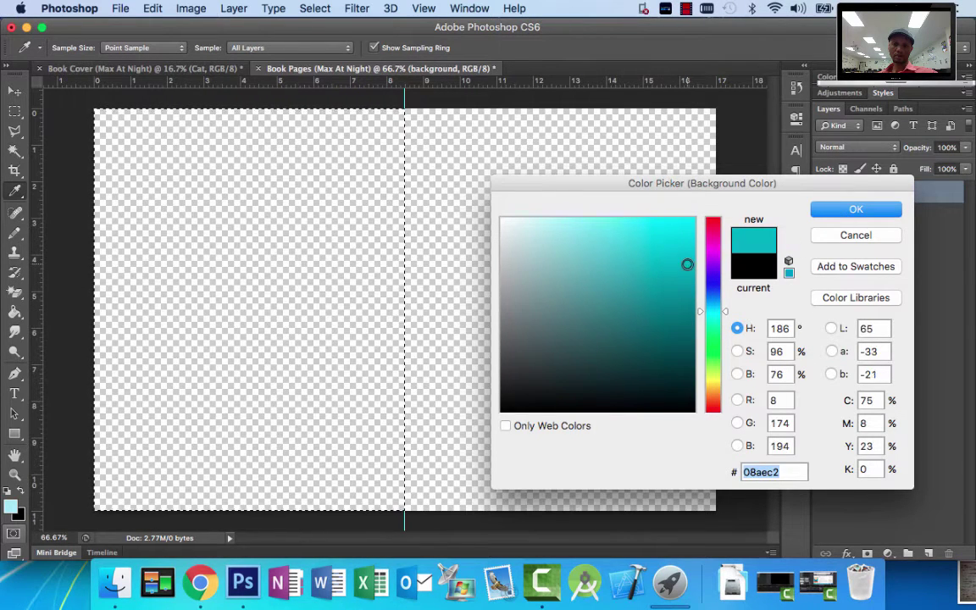
left_click(658, 245)
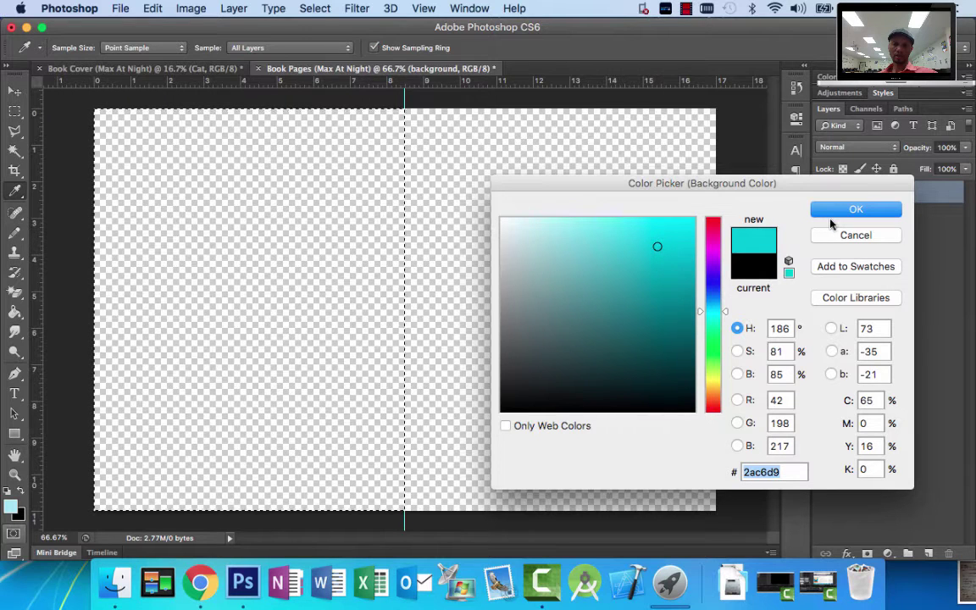
left_click(838, 211)
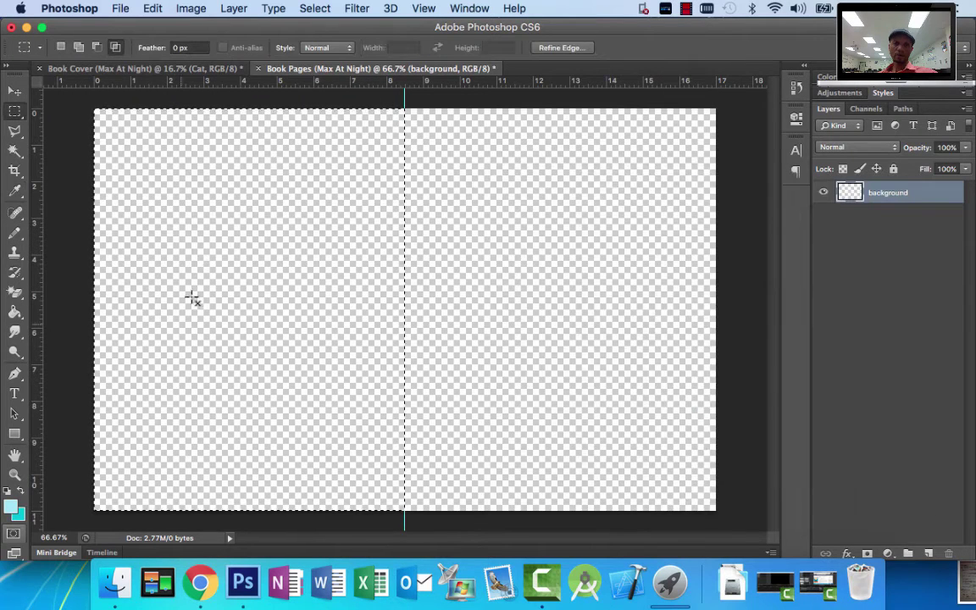
left_click(200, 582)
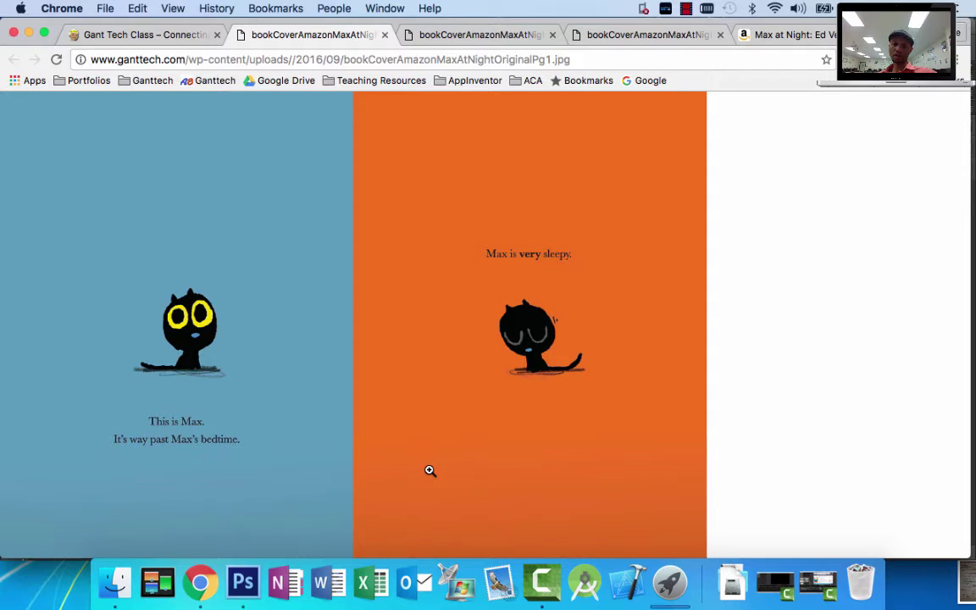
left_click(242, 582)
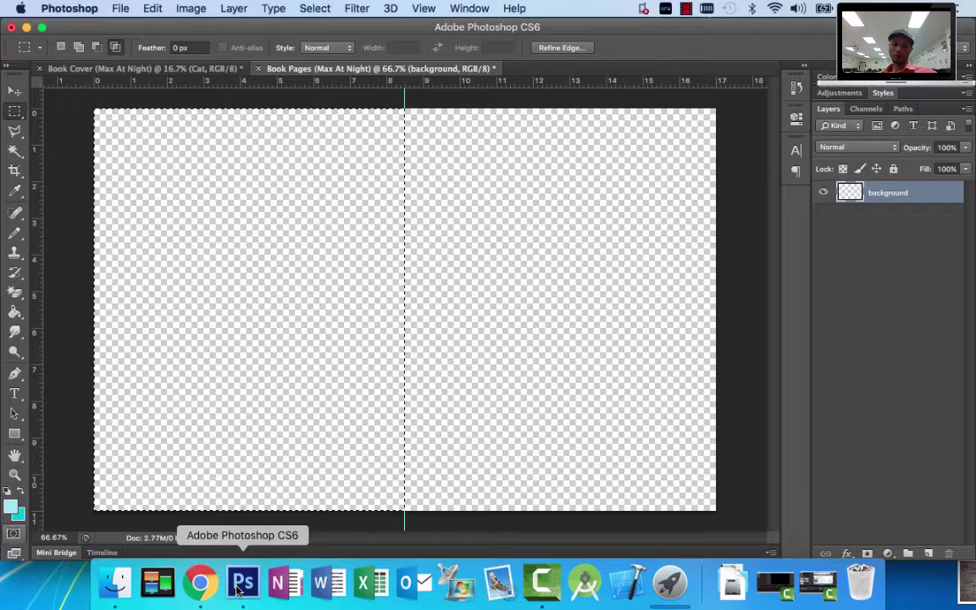
- Fill the left page with light blue and pick the Gradient Tool, comparing its gradient shapes
left_click(14, 314)
left_click(201, 345)
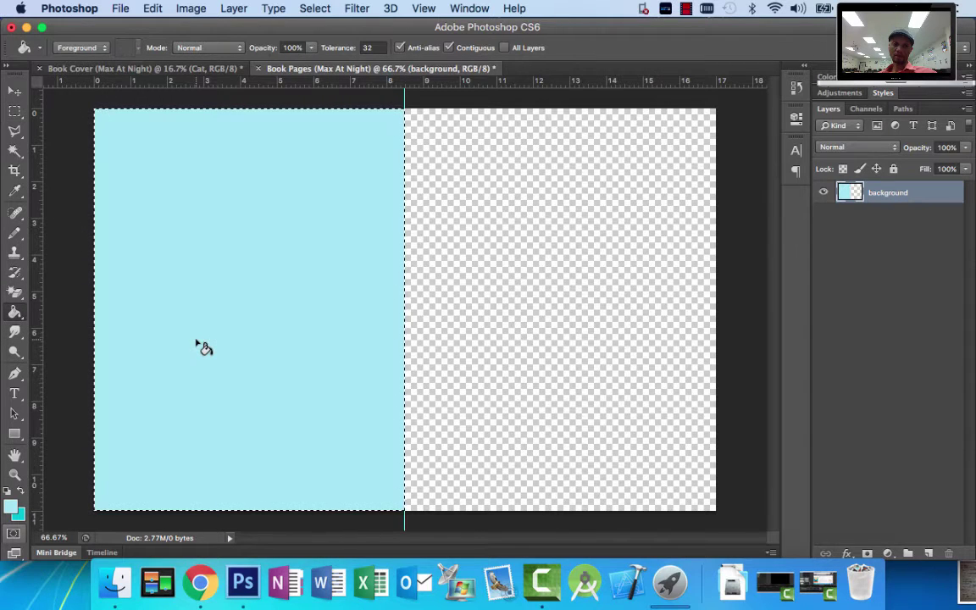
left_click(23, 315)
left_click(68, 310)
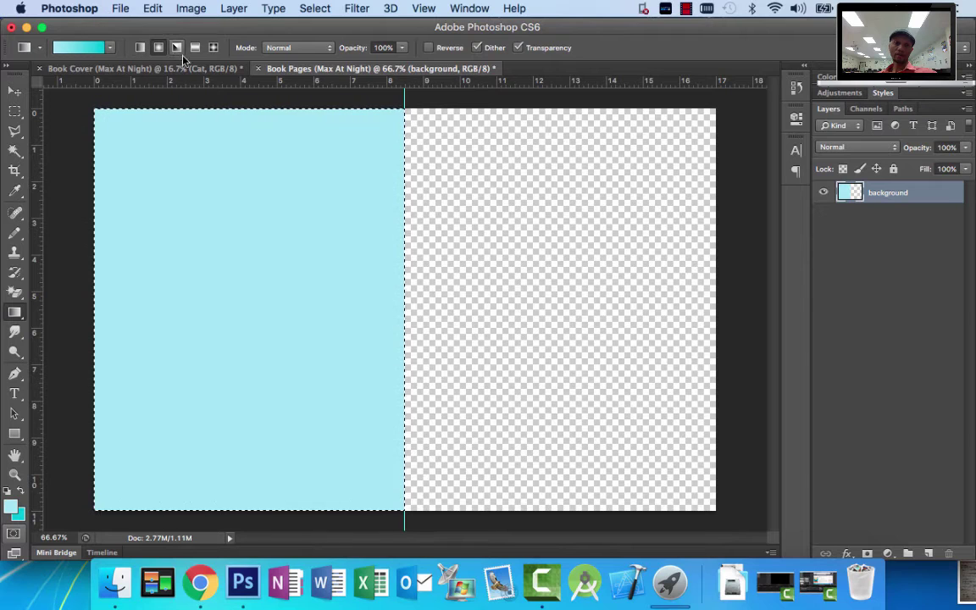
left_click(142, 49)
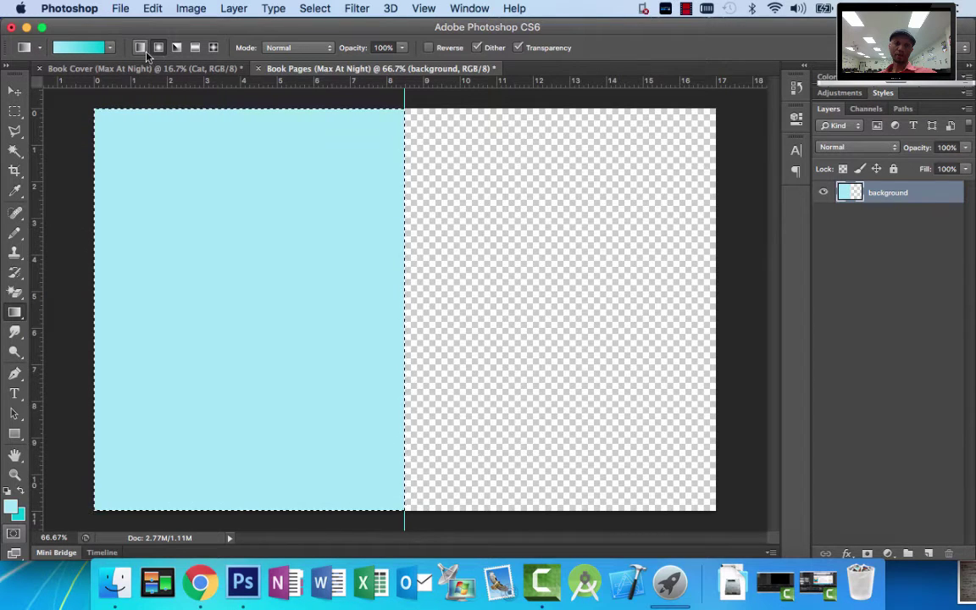
left_click(177, 48)
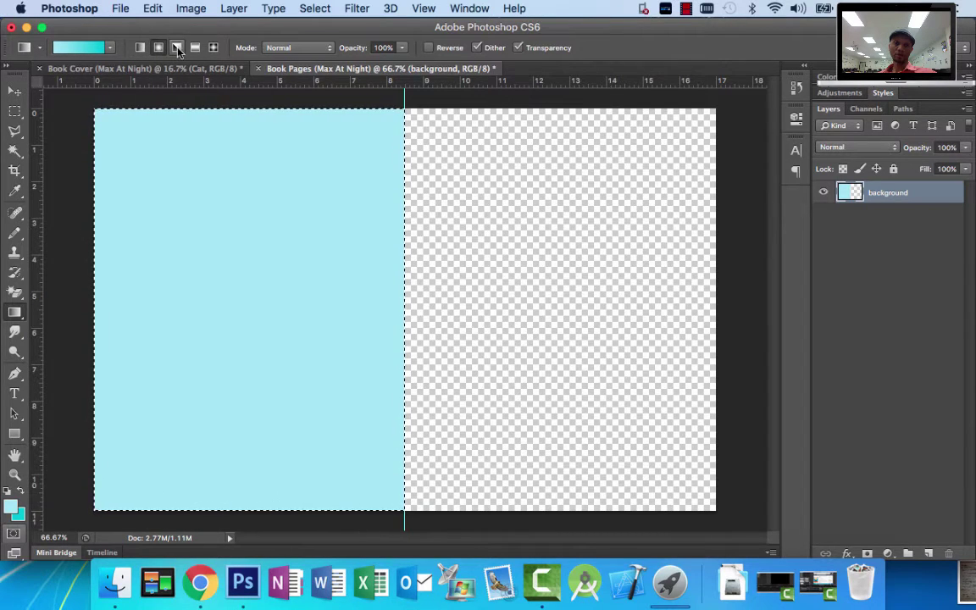
left_click(195, 50)
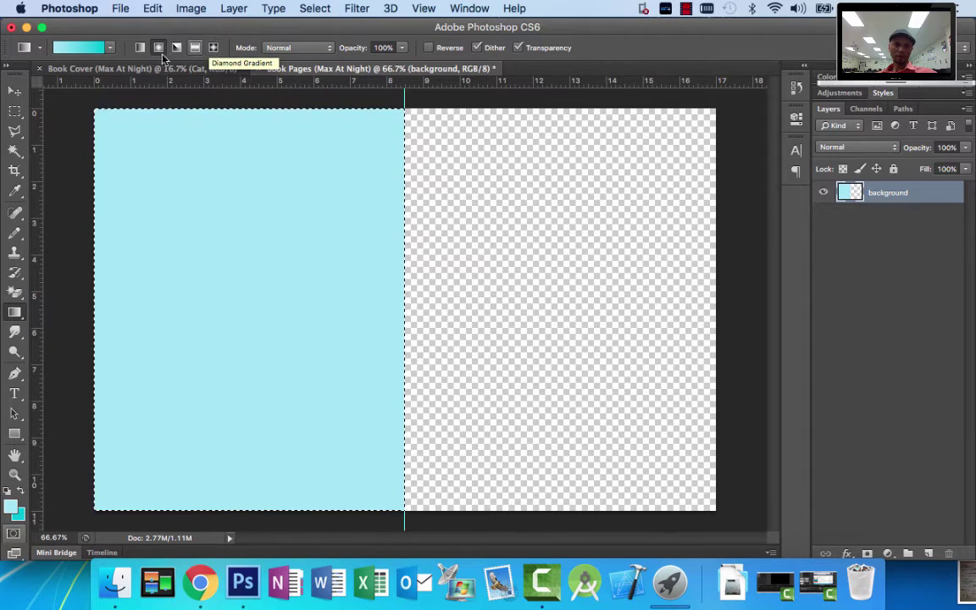
left_click(158, 47)
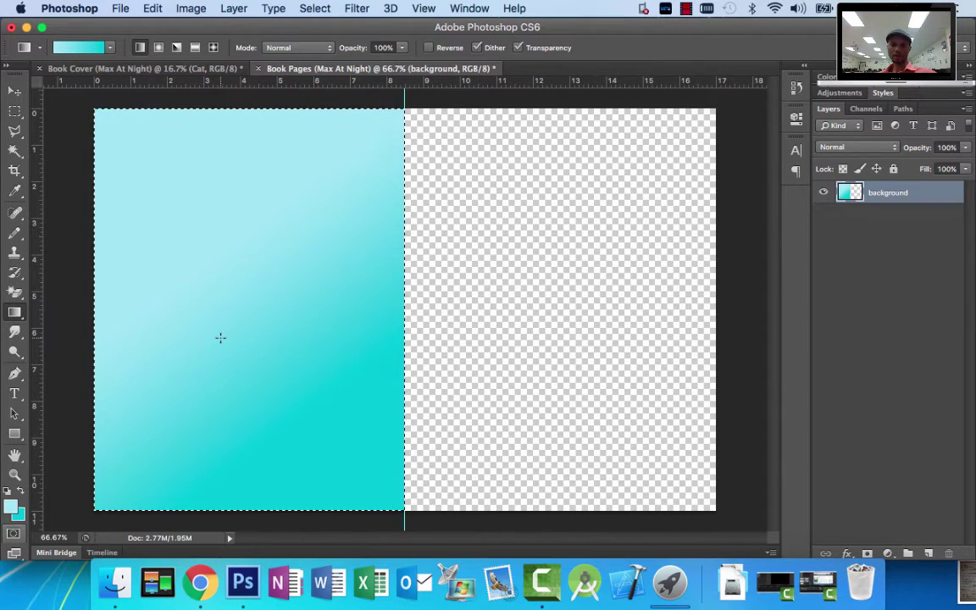
- Set the background colour to teal 159bab and drag a top-to-bottom gradient across the left page
left_click(19, 513)
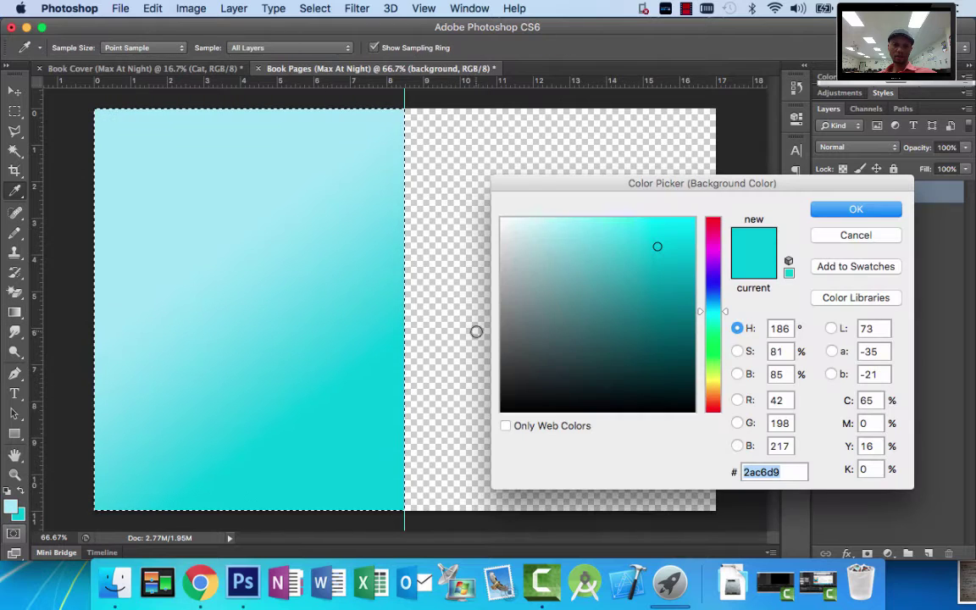
left_click(670, 281)
left_click(820, 215)
key("g")
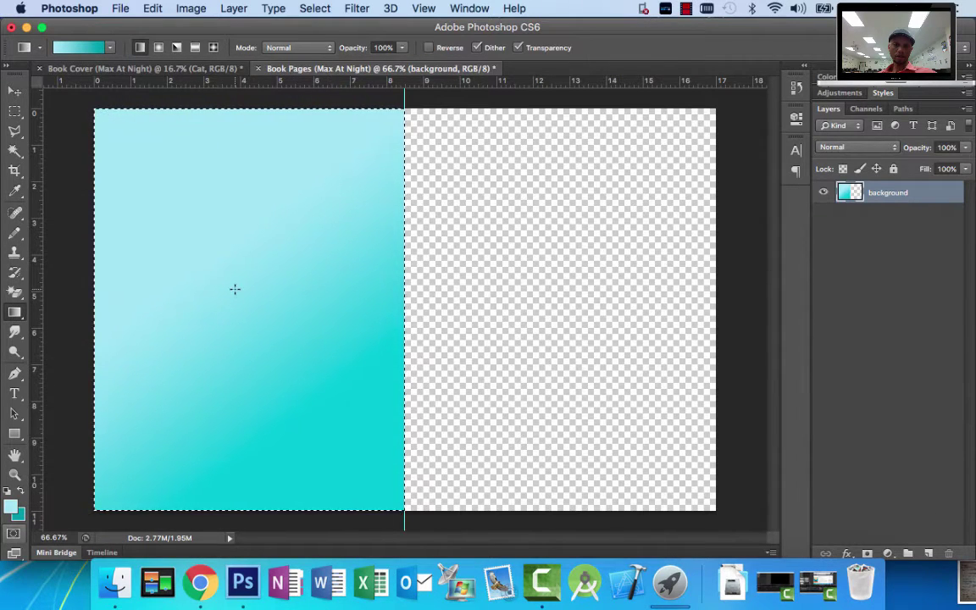
left_click_drag(281, 374, 233, 243)
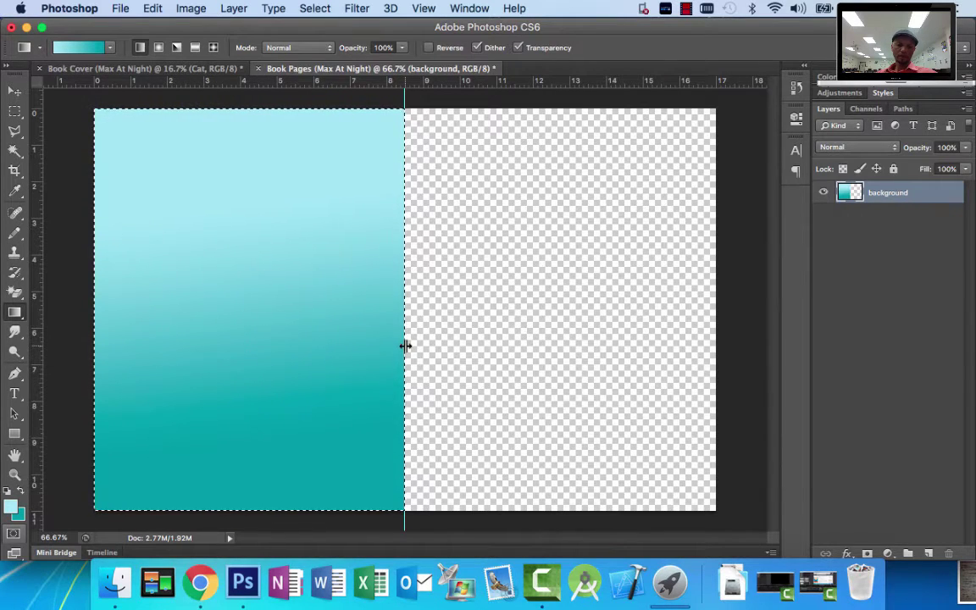
- Set the foreground colour to a pale warm yellow, checking it against the browser reference
left_click(12, 506)
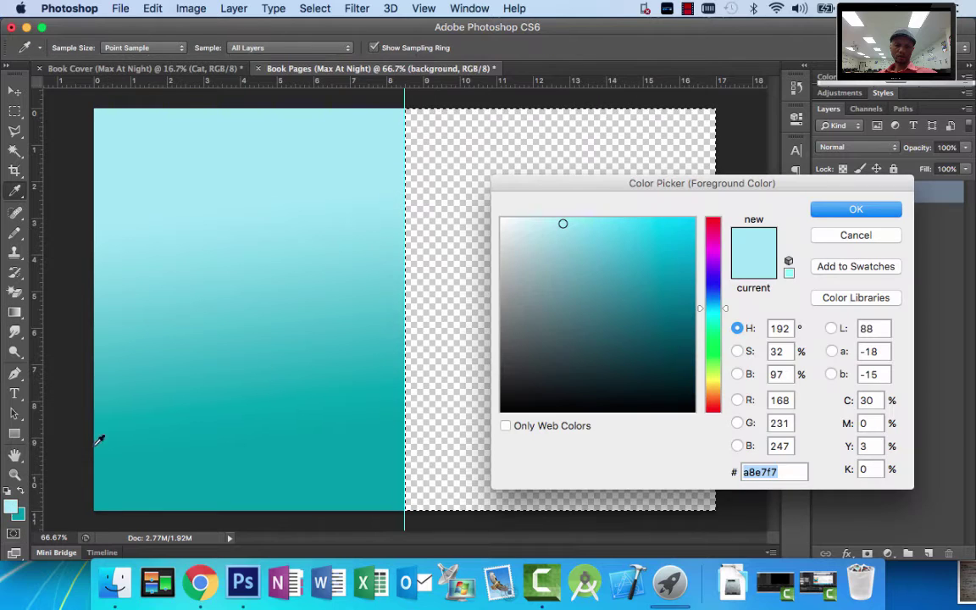
left_click(713, 389)
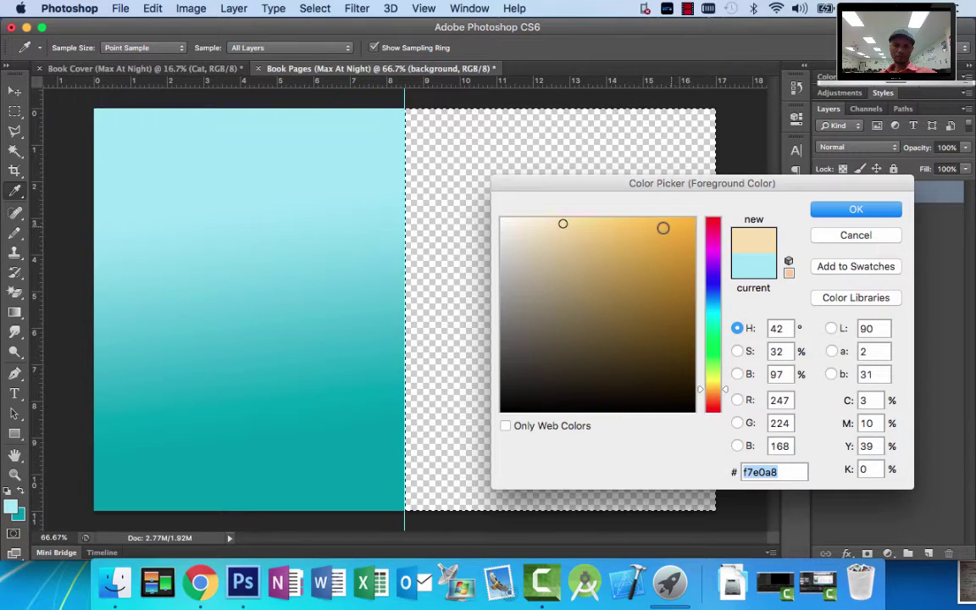
left_click(646, 226)
left_click(582, 219)
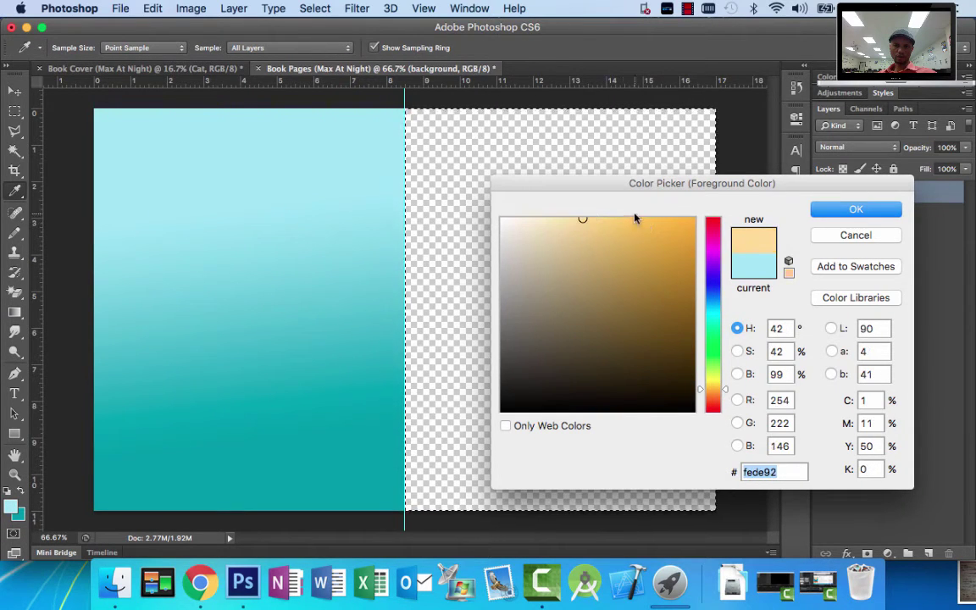
left_click(611, 217)
key("Return")
key("g")
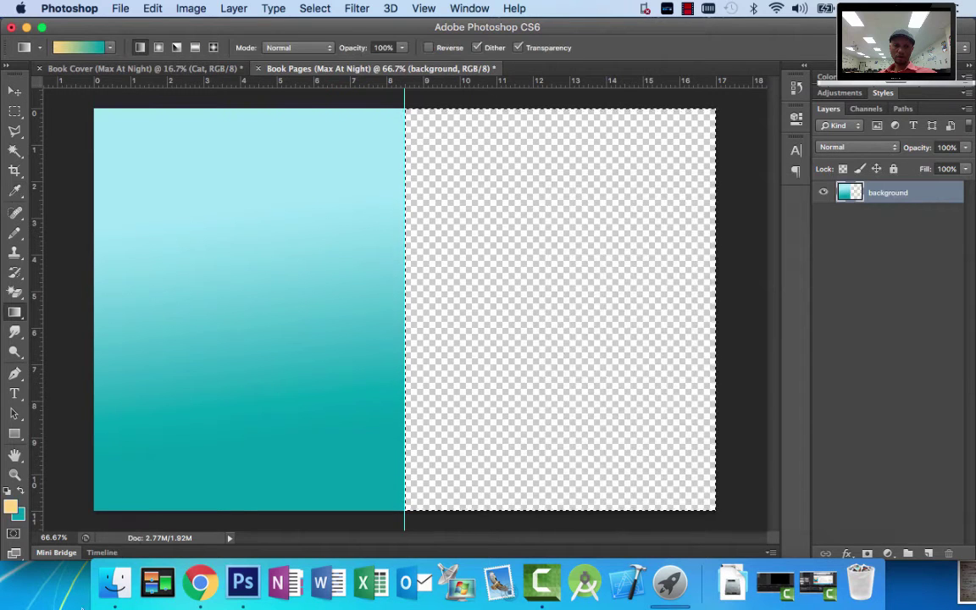
left_click(198, 583)
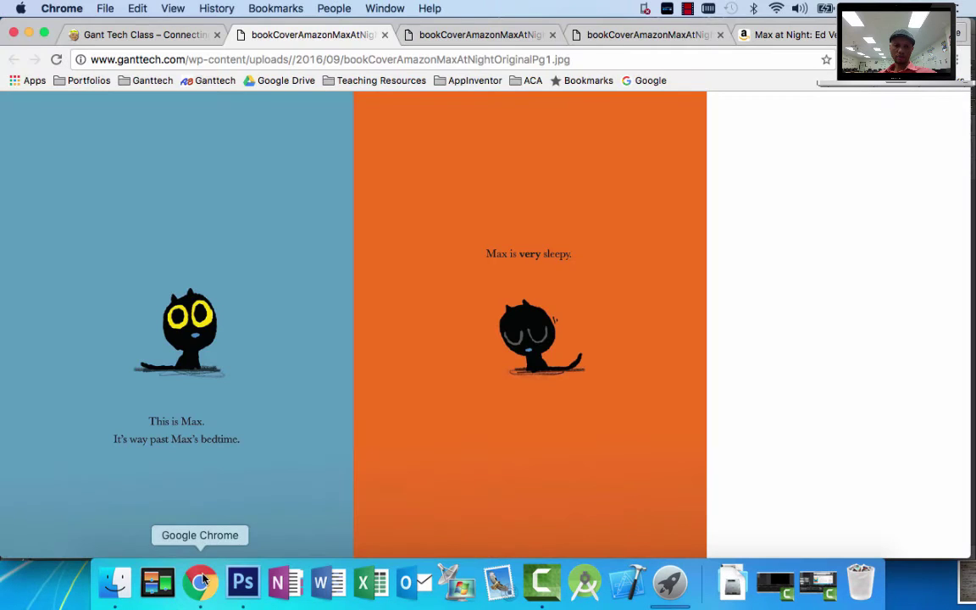
left_click(242, 583)
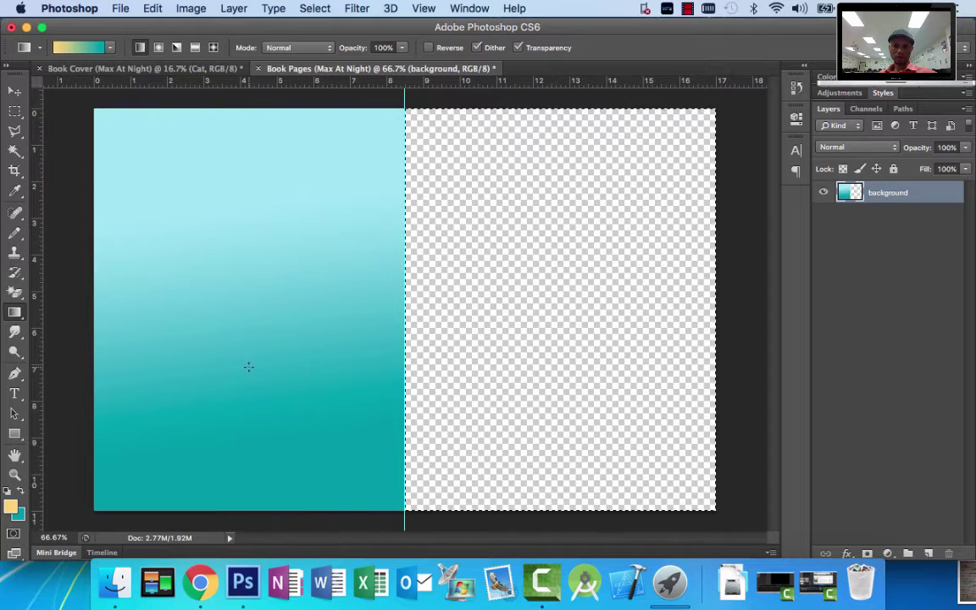
- Set the background colour to orange e97711
left_click(18, 515)
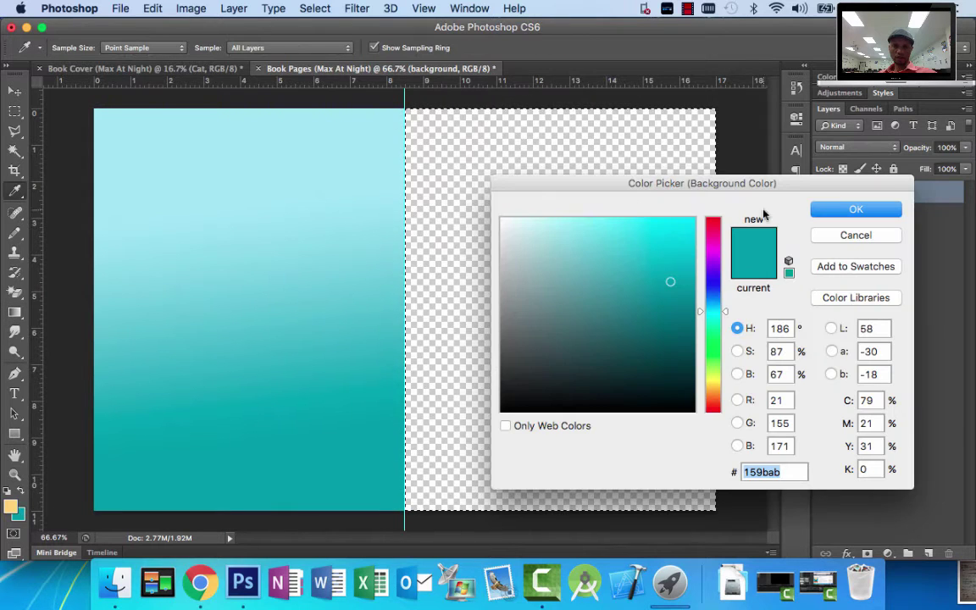
left_click(714, 398)
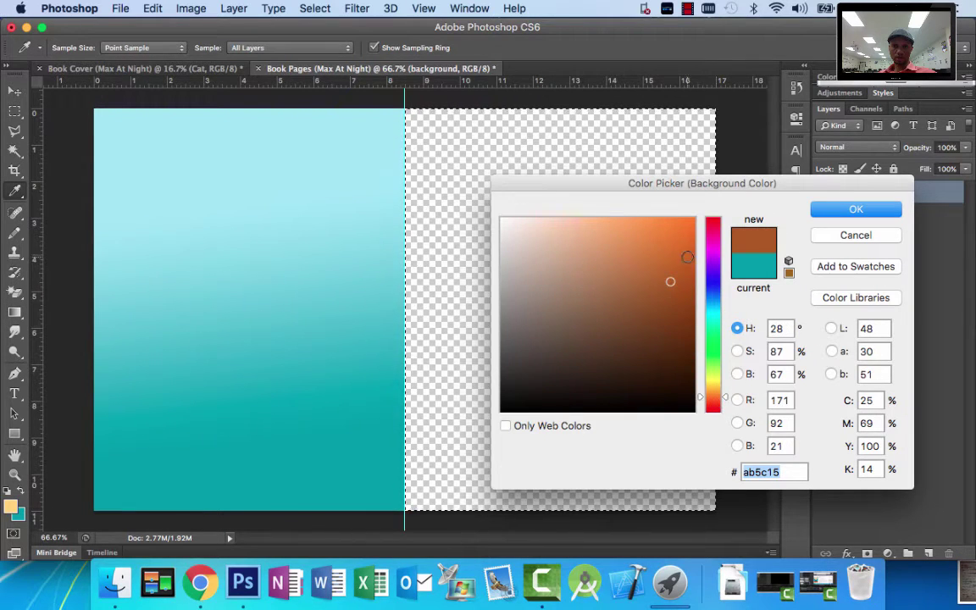
left_click(680, 235)
left_click(856, 209)
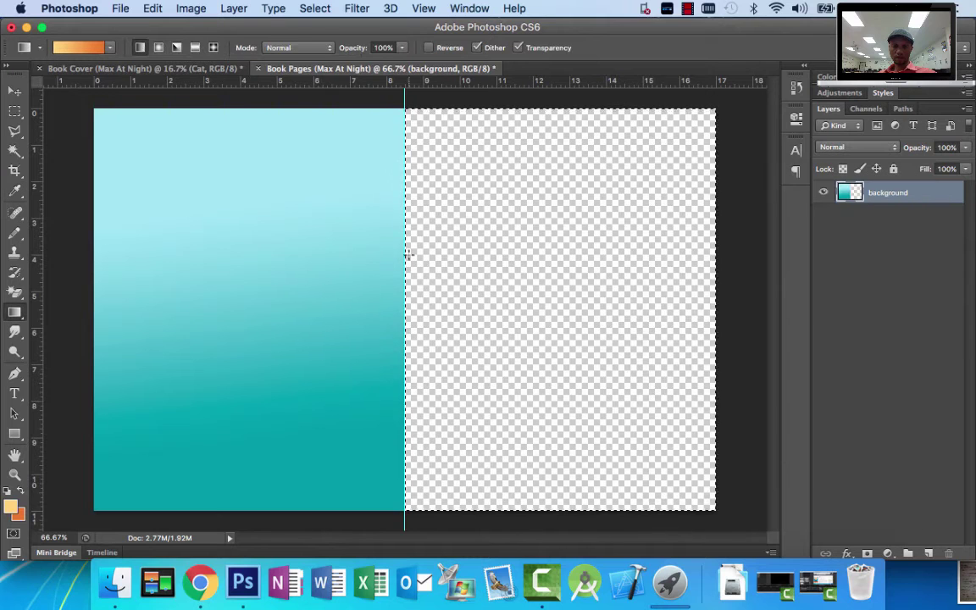
- Drag a radial gradient from the right page's centre and deselect
left_click(157, 48)
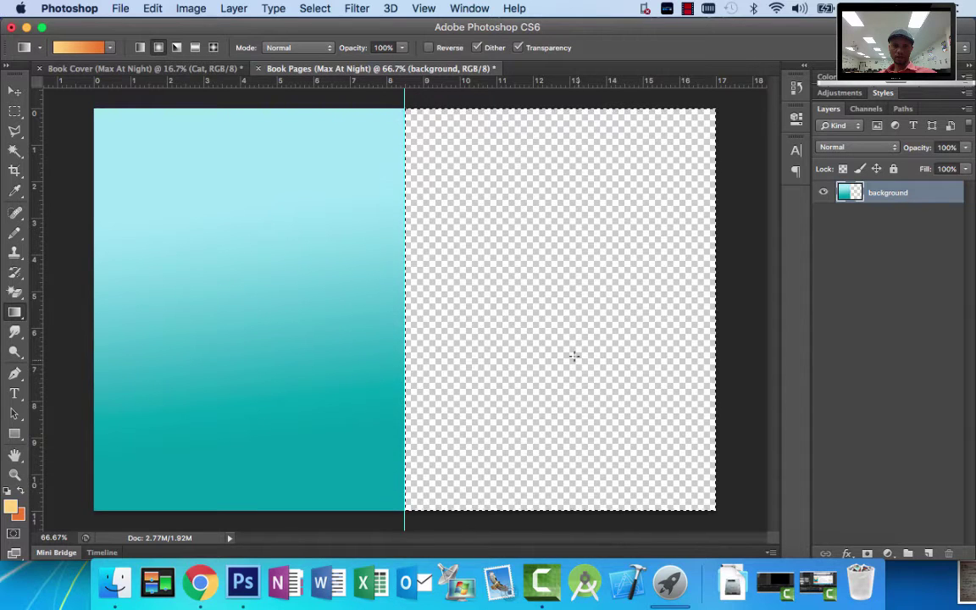
left_click_drag(557, 323, 647, 442)
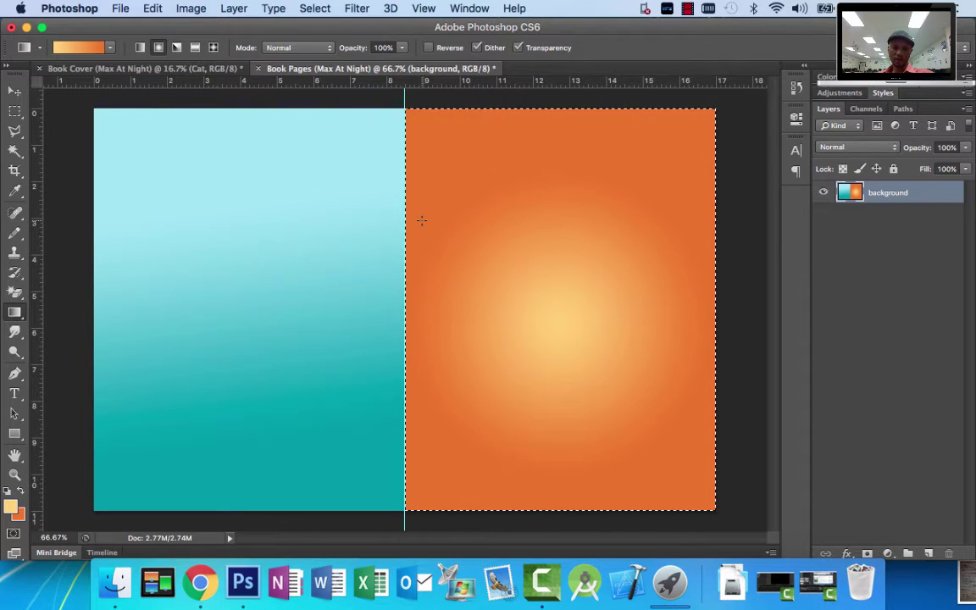
key("super+d")
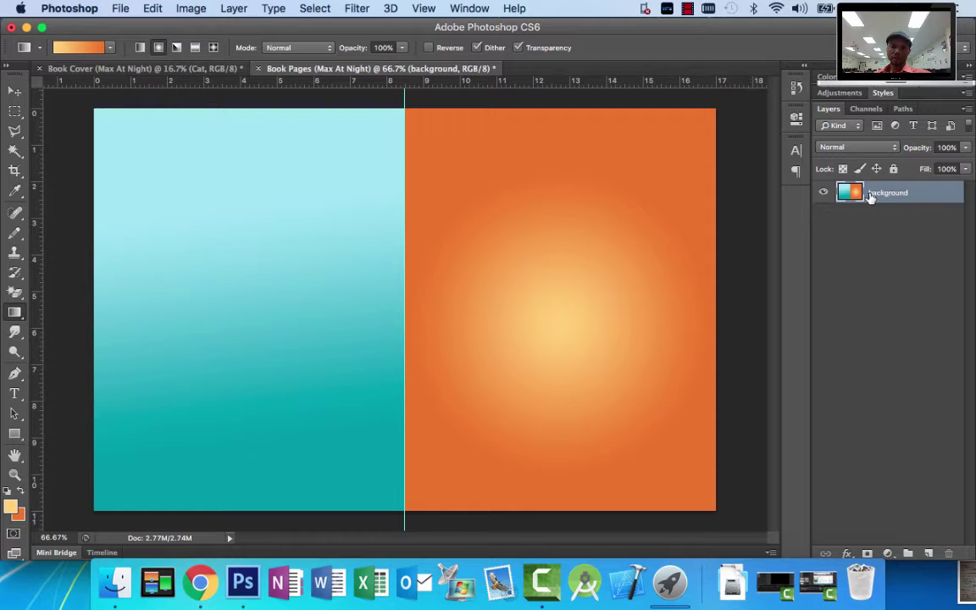
left_click(200, 582)
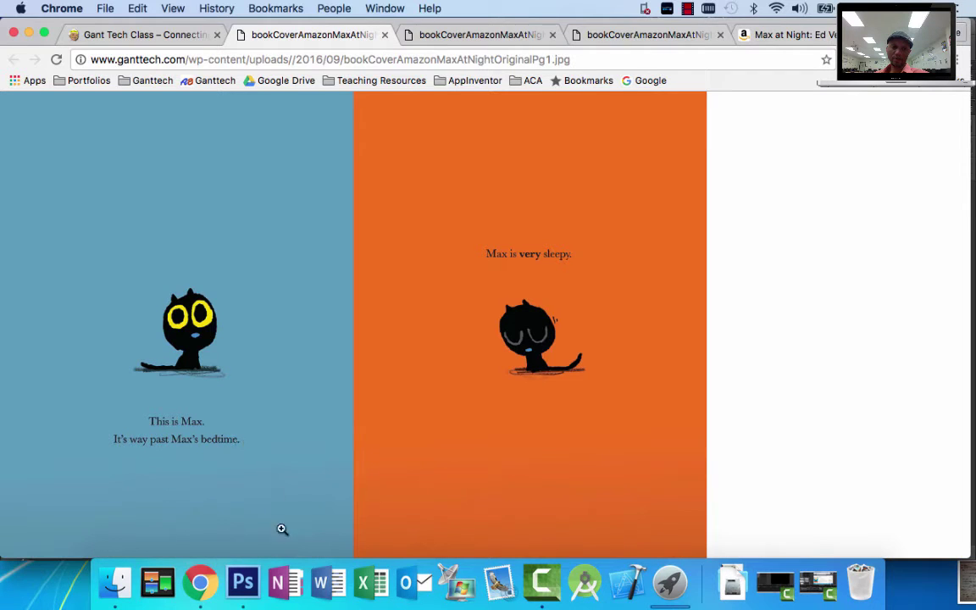
left_click(242, 582)
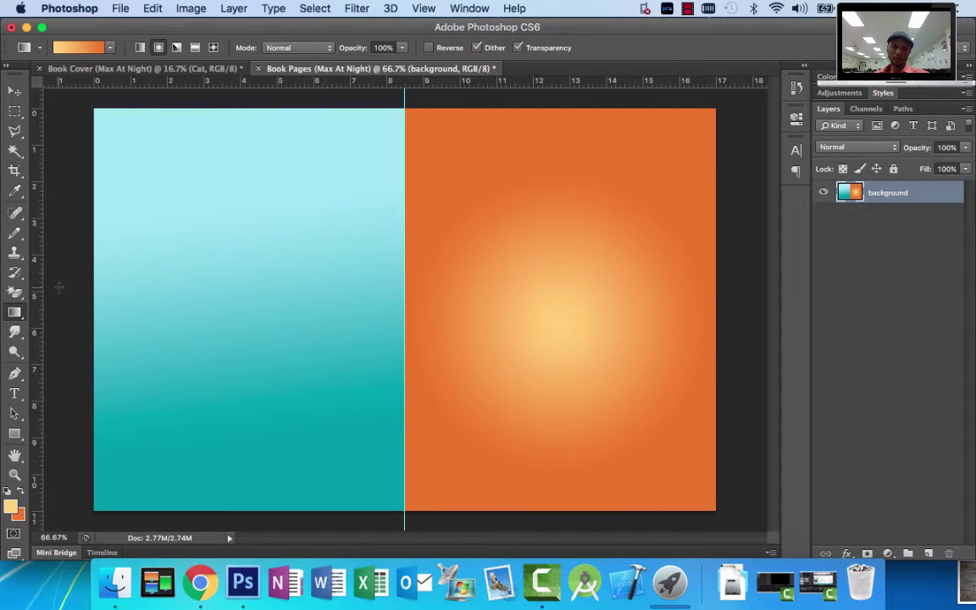
- Type 'This is Max' and 'It it past Max's Bed Time' in black on the left page
left_click(14, 395)
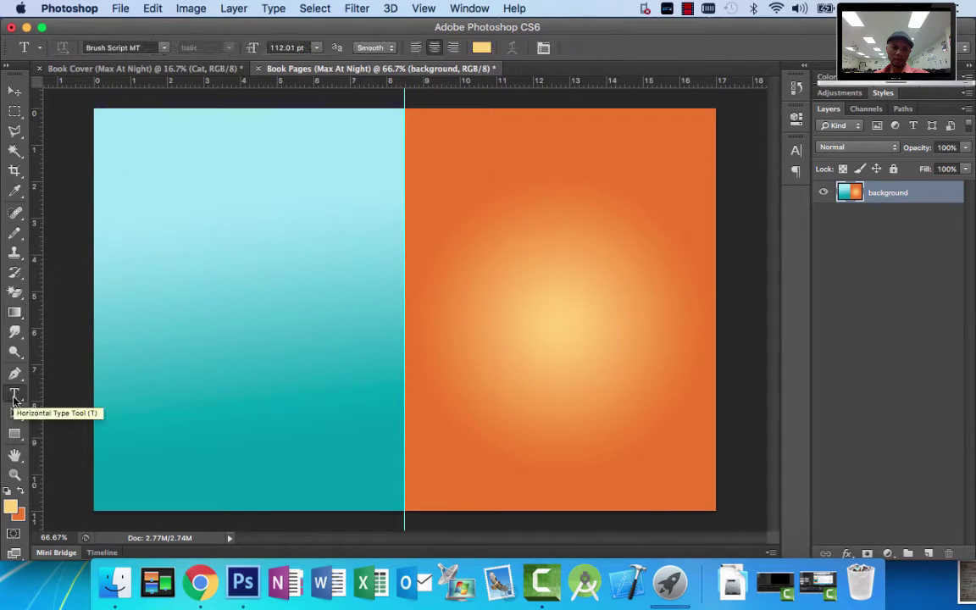
key("d")
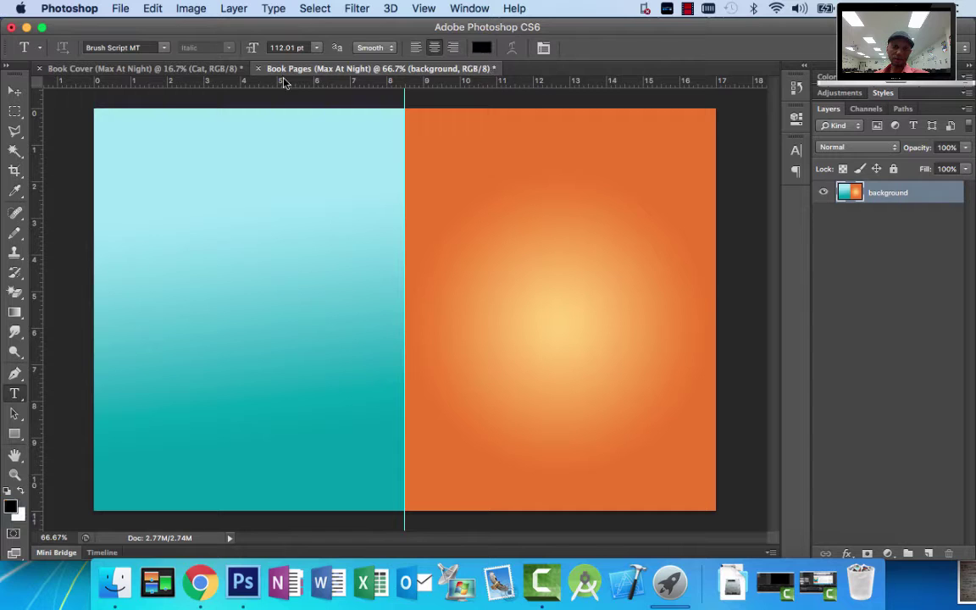
left_click(131, 48)
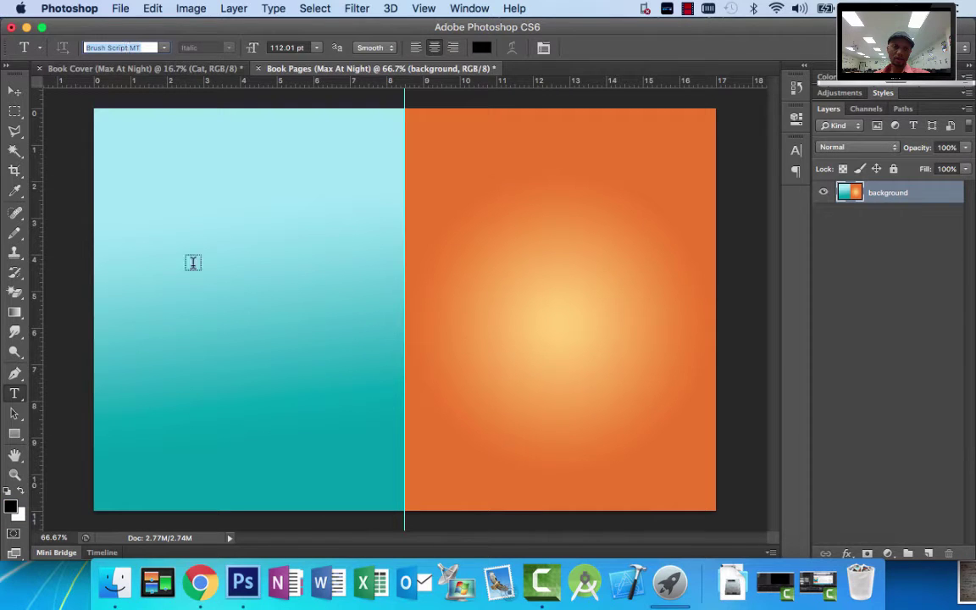
left_click(171, 343)
type("This is Max")
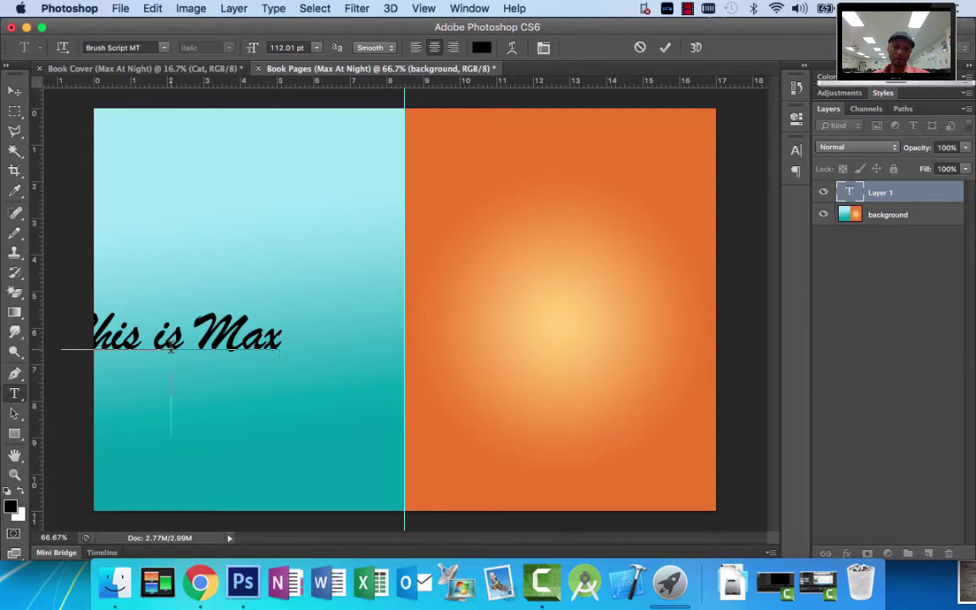
key("Return")
type("It it")
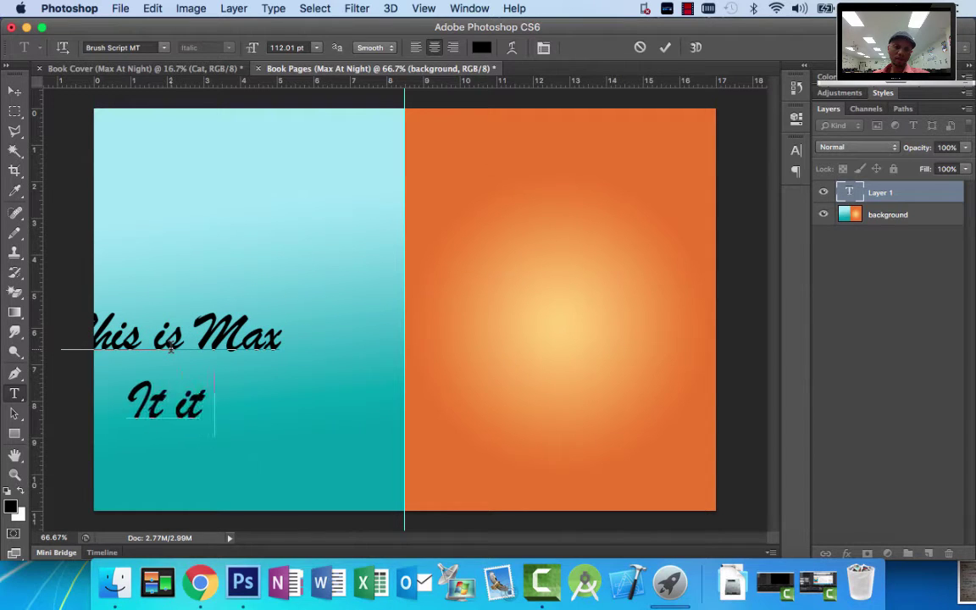
type(" past Max")
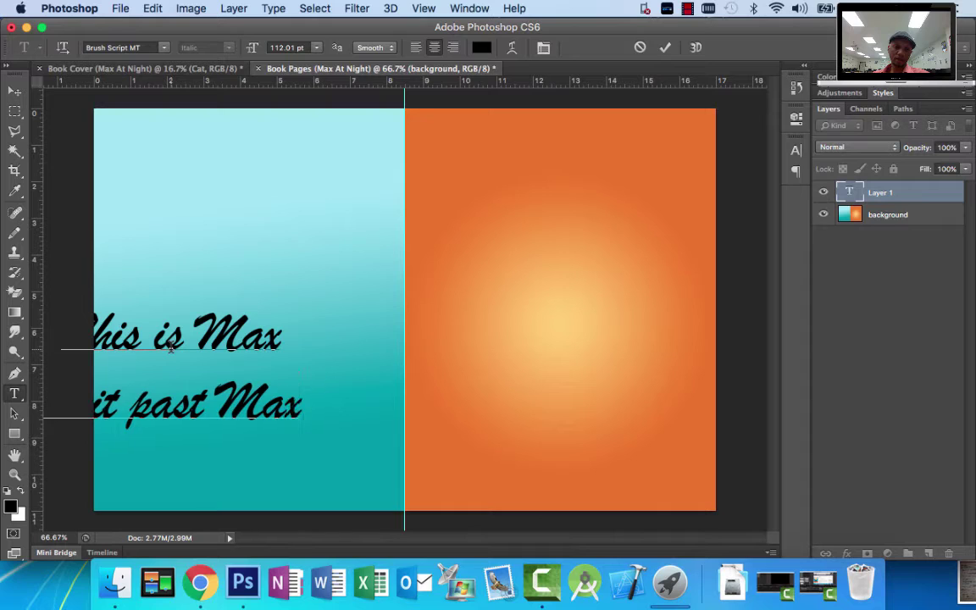
type("'s Bed")
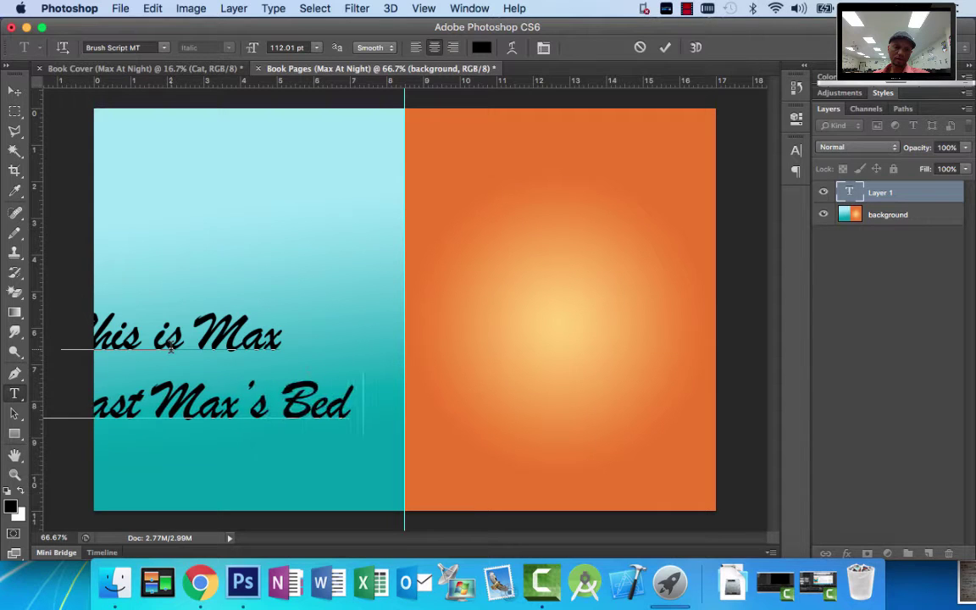
type(" Time")
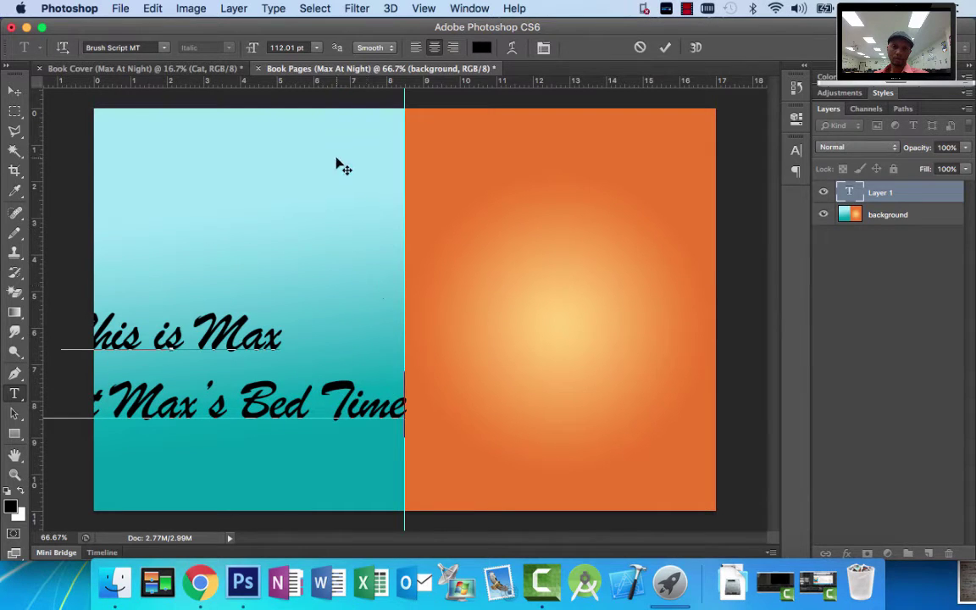
- Shrink both text lines to 48 pt and move them lower on the left page
key("super+a")
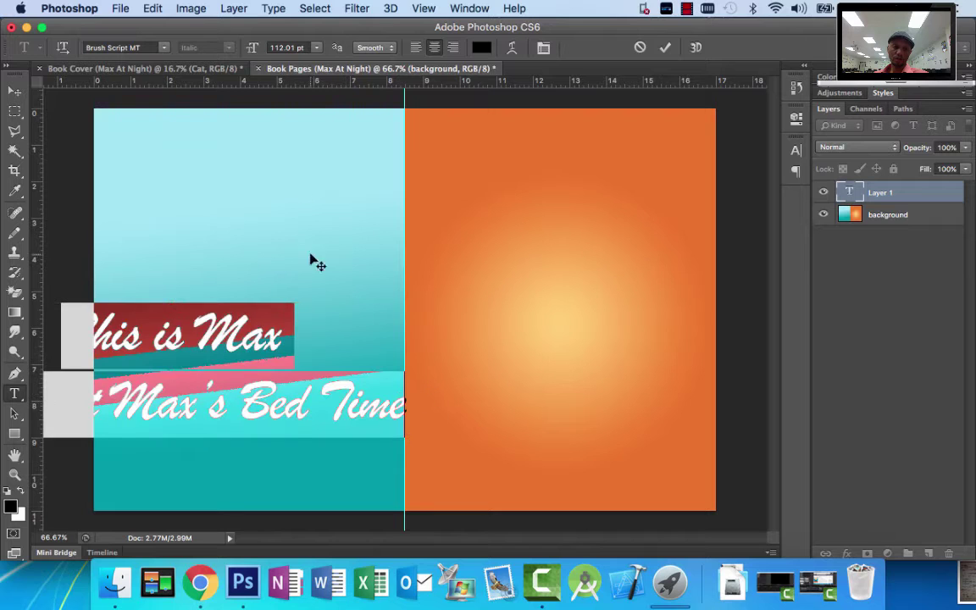
left_click_drag(254, 51, 208, 52)
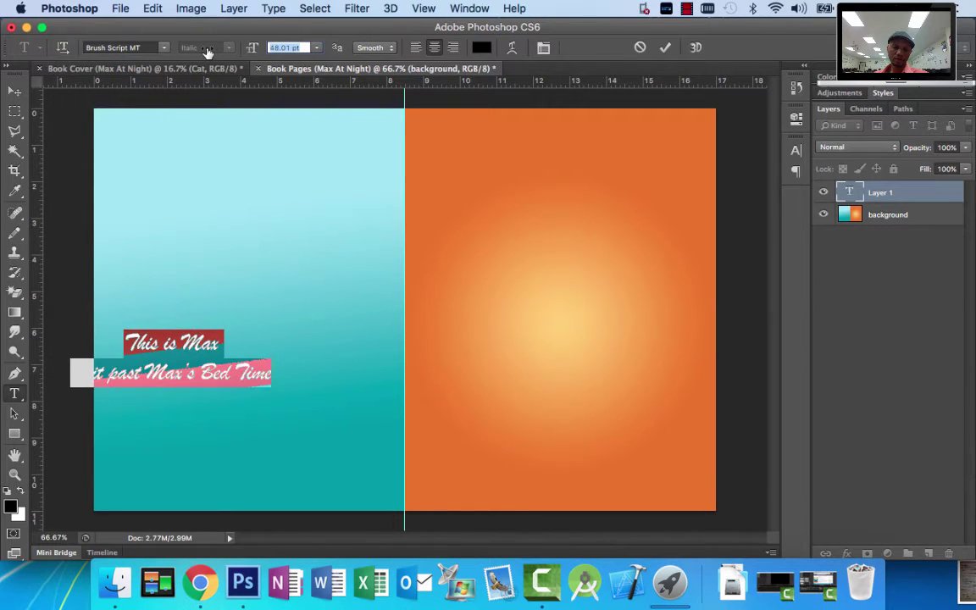
left_click_drag(290, 403, 355, 445)
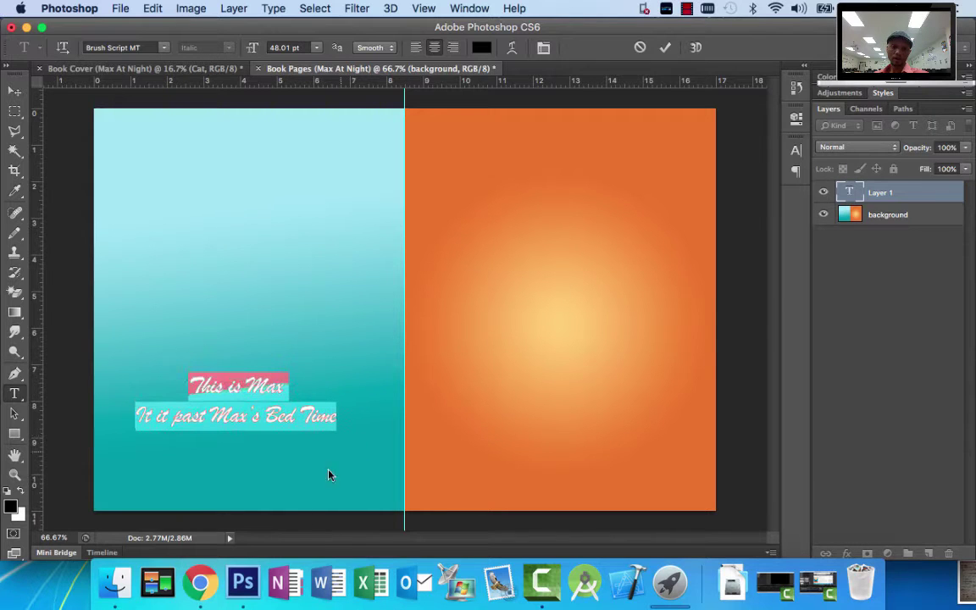
- Select both left-page text lines and change their font from Brush Script MT to Calisto MT
left_click(200, 582)
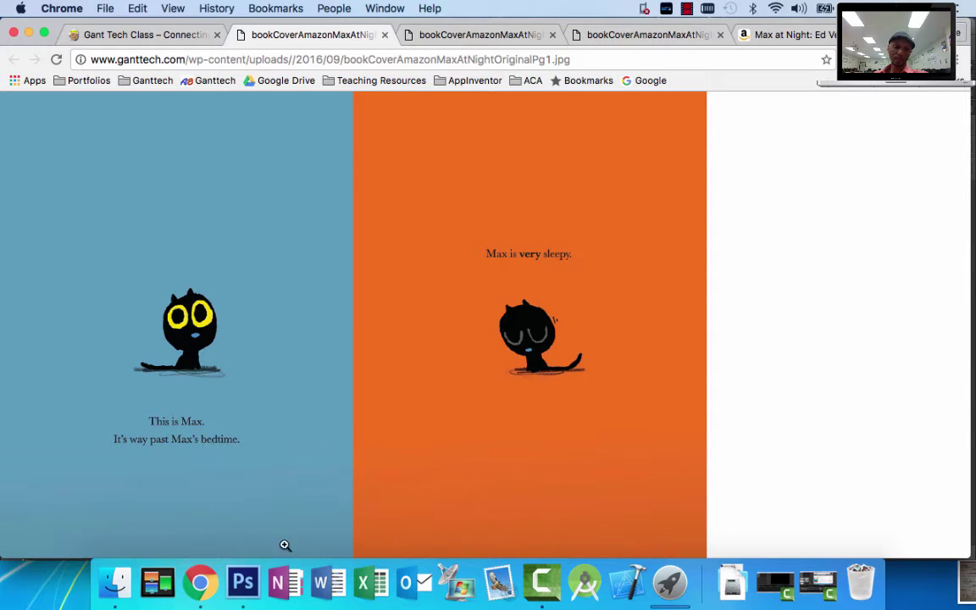
left_click(243, 583)
left_click(277, 383)
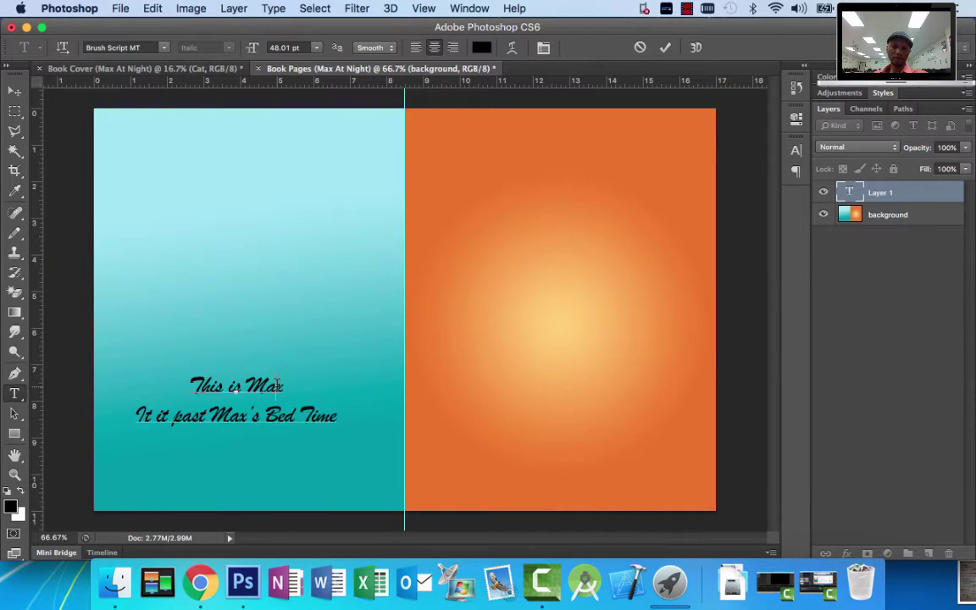
left_click_drag(194, 378, 422, 450)
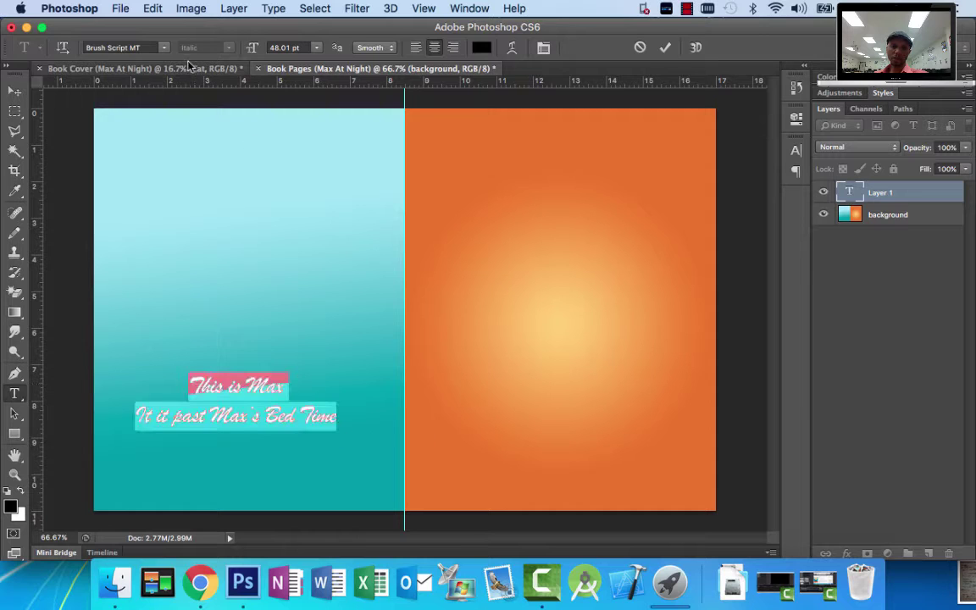
left_click(134, 47)
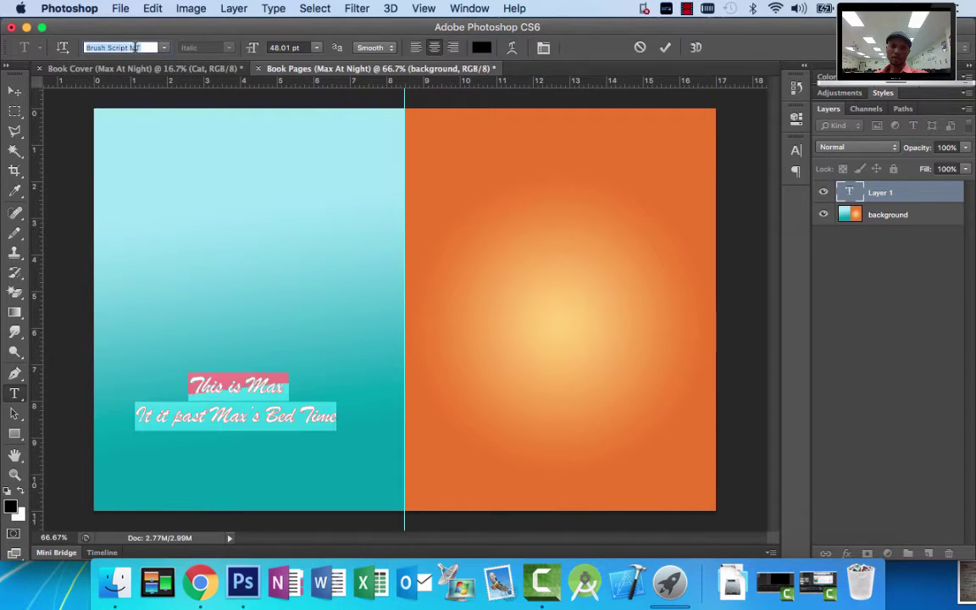
type("Calisto")
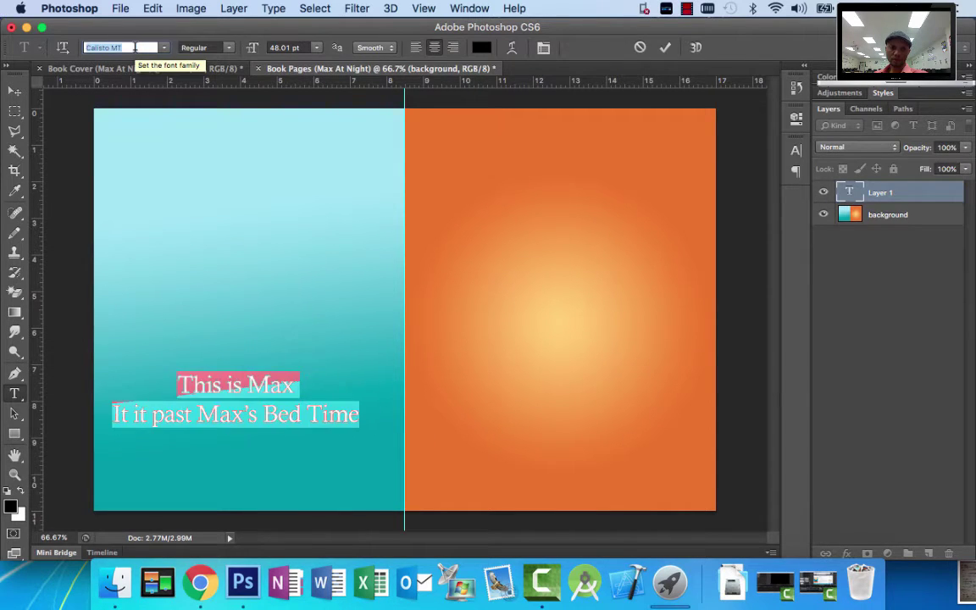
left_click(15, 89)
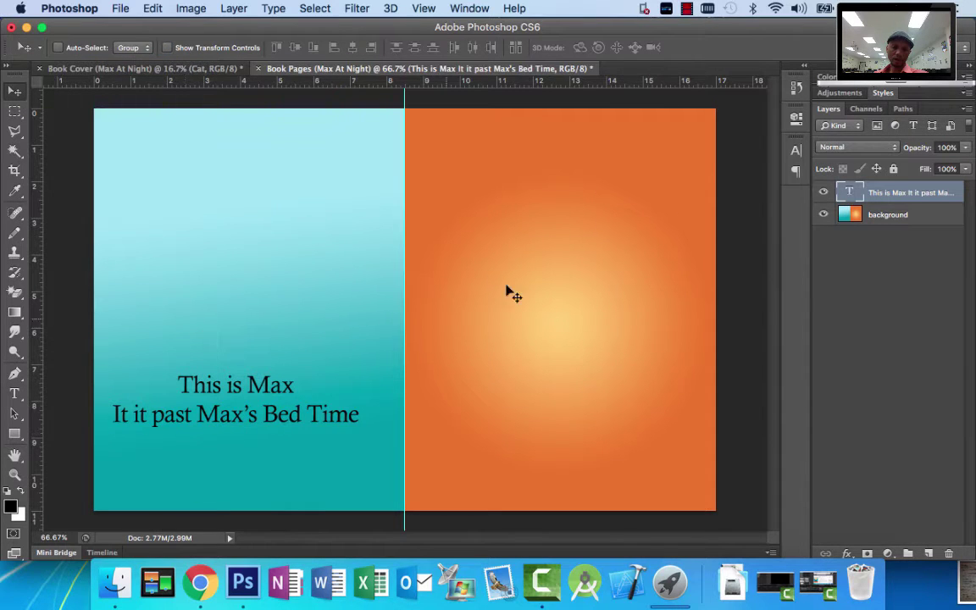
- Add a 3 px Stroke effect to the left-page text in yellow-green #ccd311
double_click(850, 193)
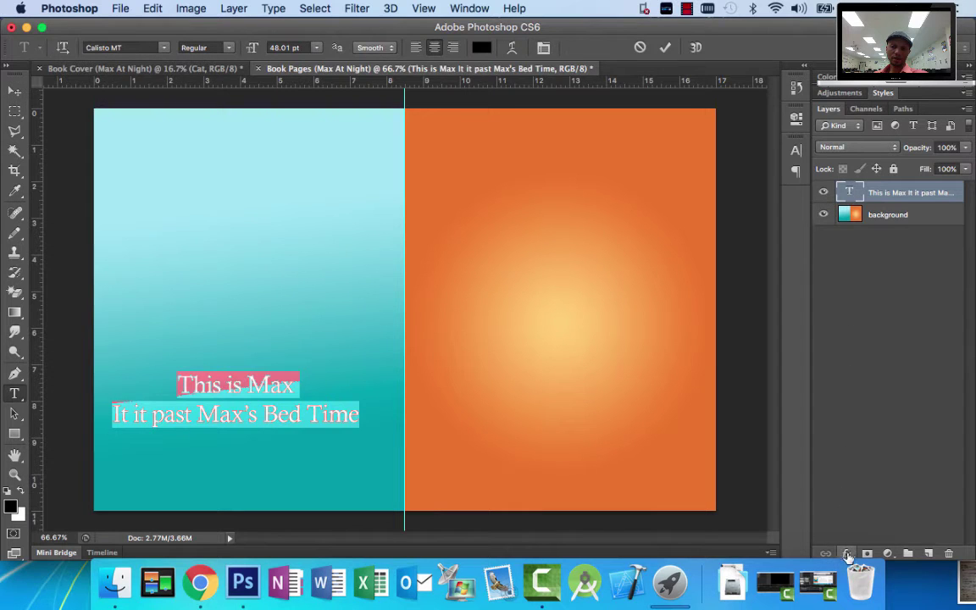
key("Escape")
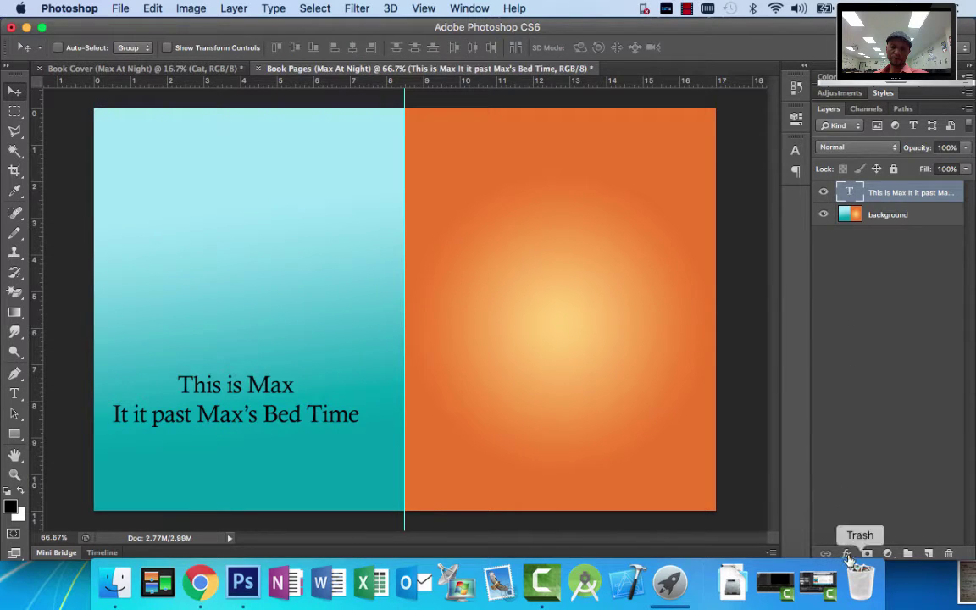
left_click(847, 555)
left_click(873, 456)
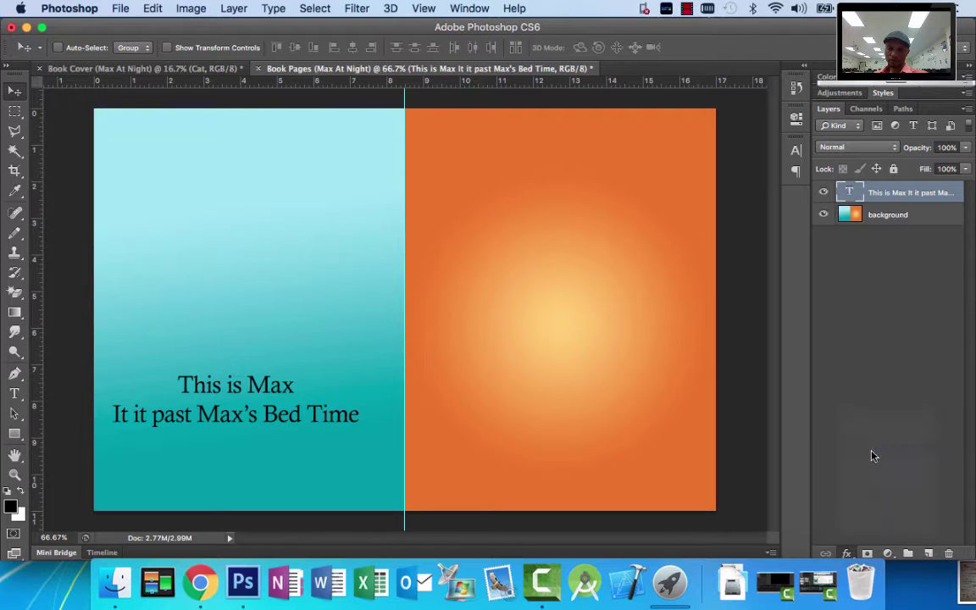
left_click(684, 293)
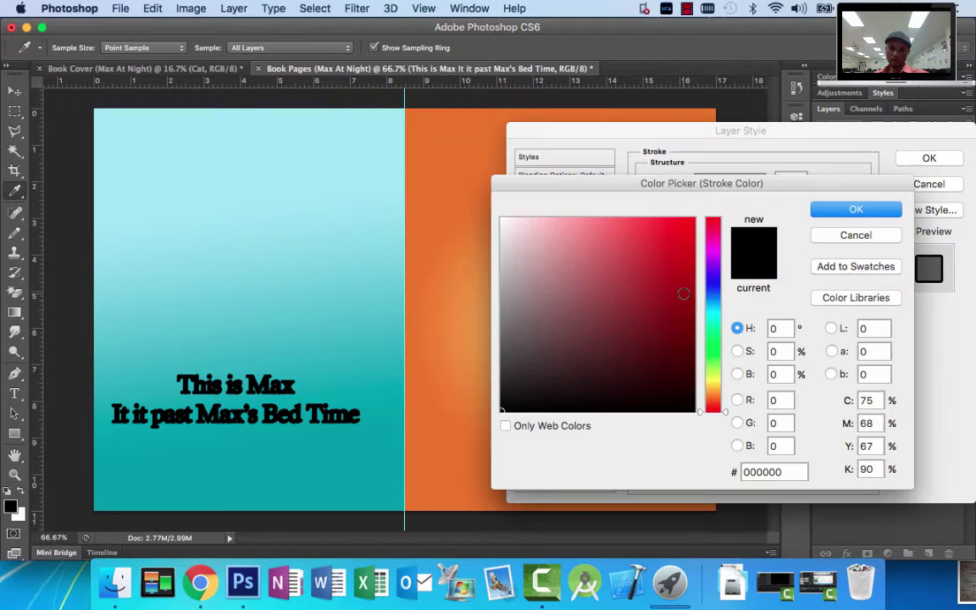
left_click(678, 250)
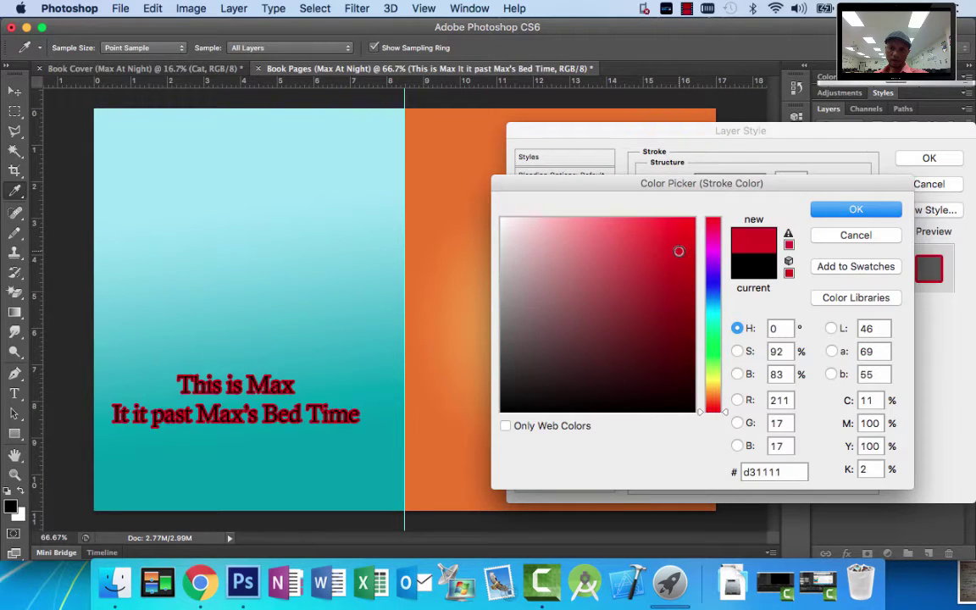
left_click(720, 379)
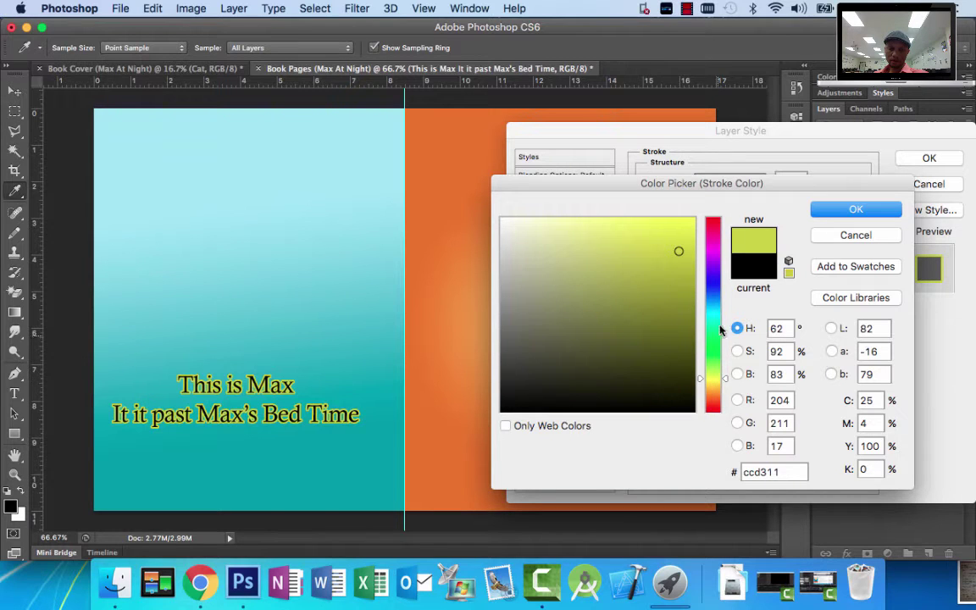
left_click(856, 212)
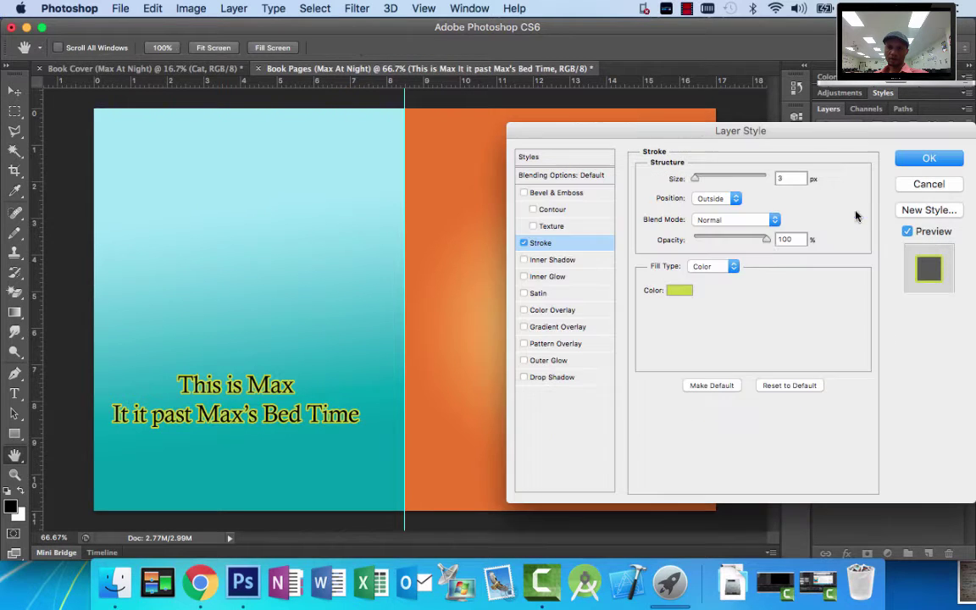
- Add a Drop Shadow of size 32 and apply the layer style
left_click(536, 383)
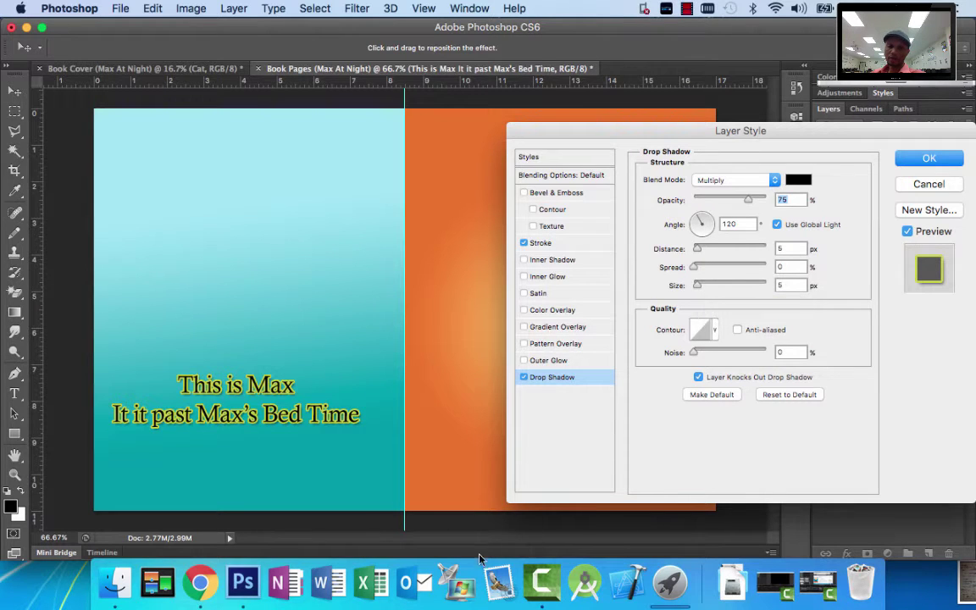
left_click(200, 582)
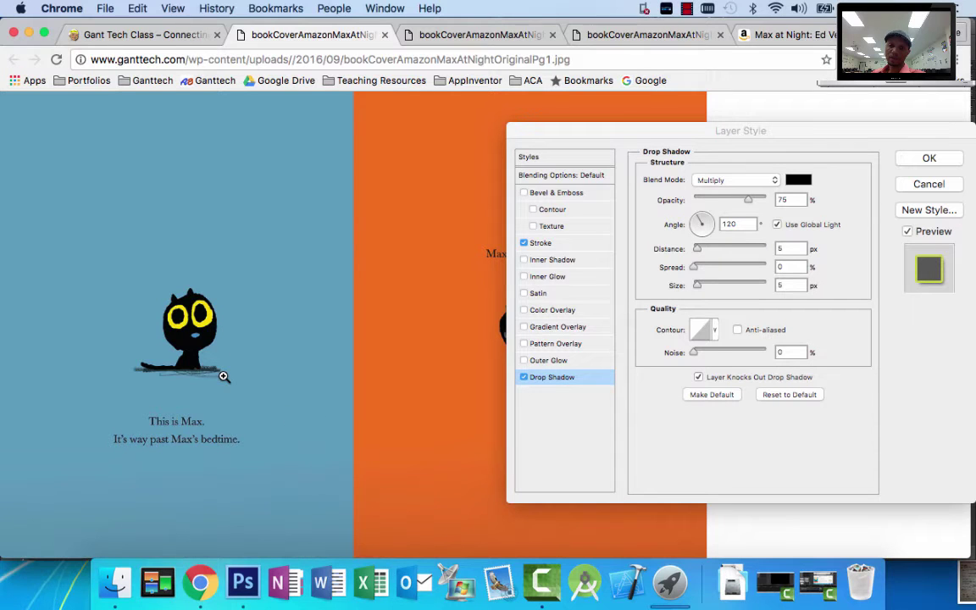
left_click(242, 582)
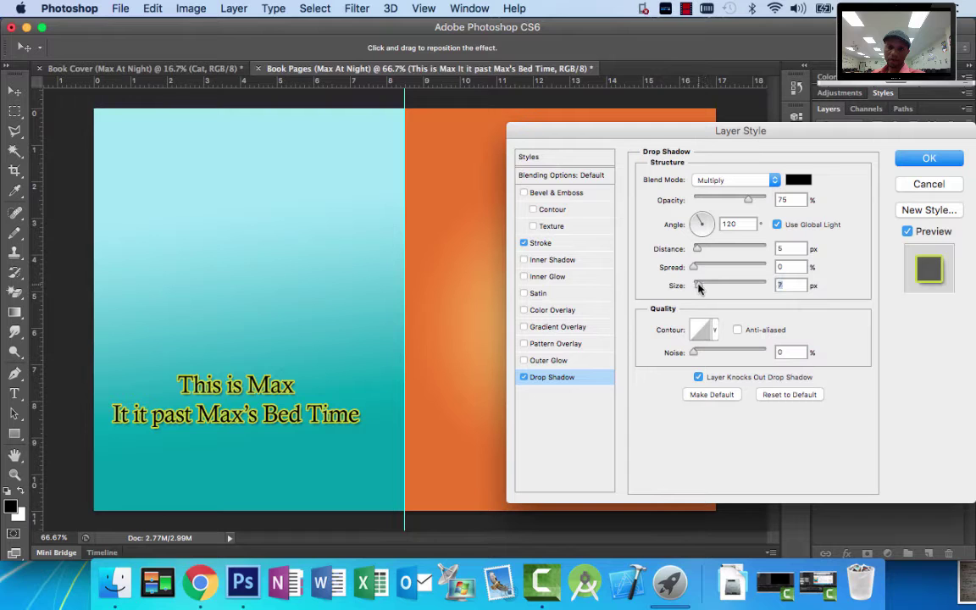
left_click_drag(676, 285, 655, 287)
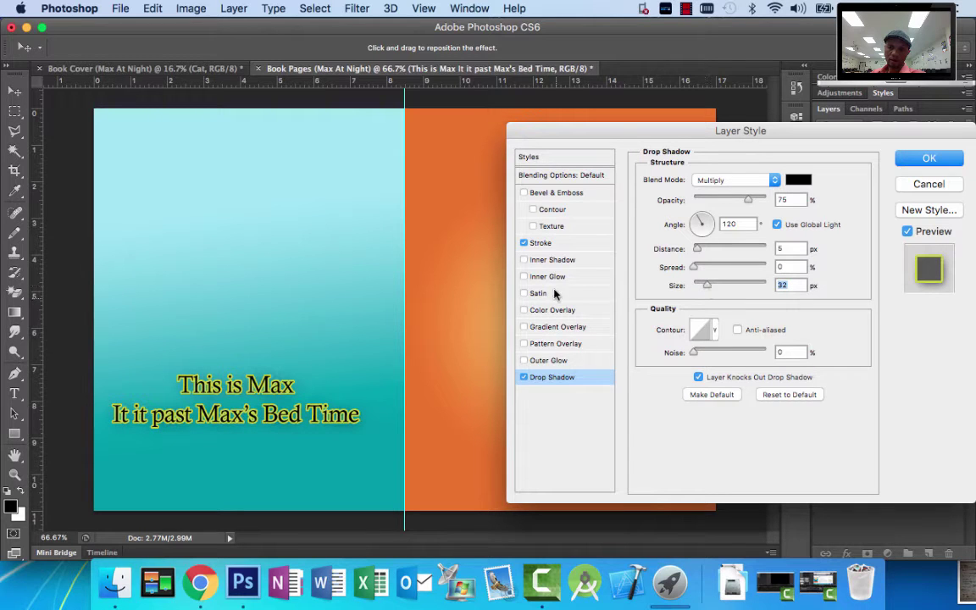
left_click(563, 242)
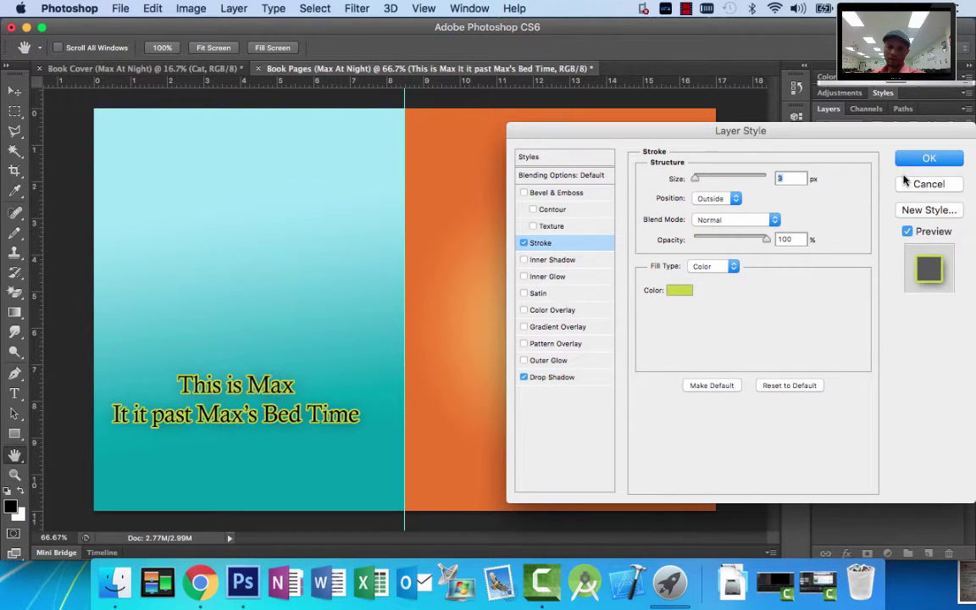
left_click(927, 158)
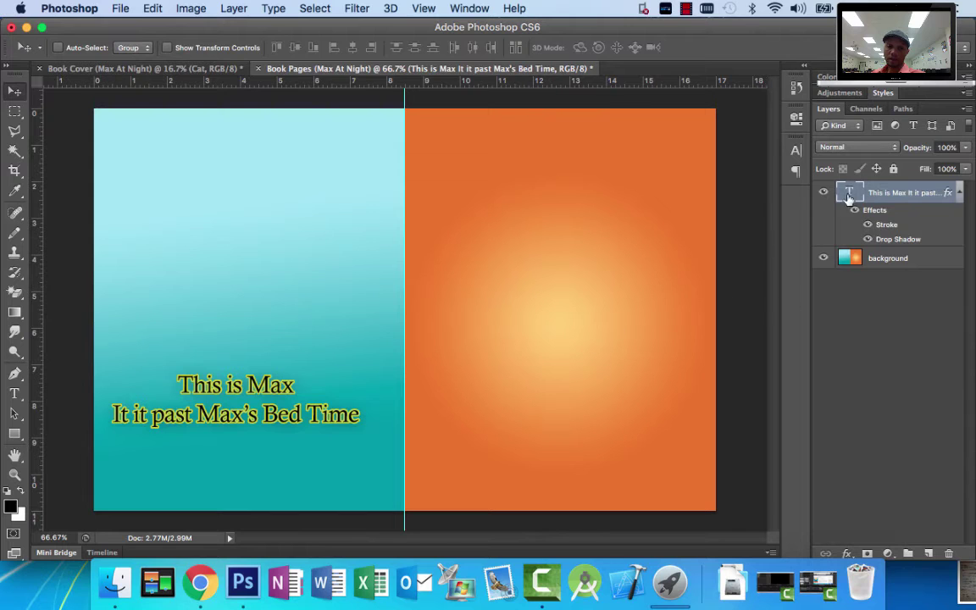
- Recolour the left-page text magenta #ef19e7, then open the Stroke colour picker
double_click(850, 194)
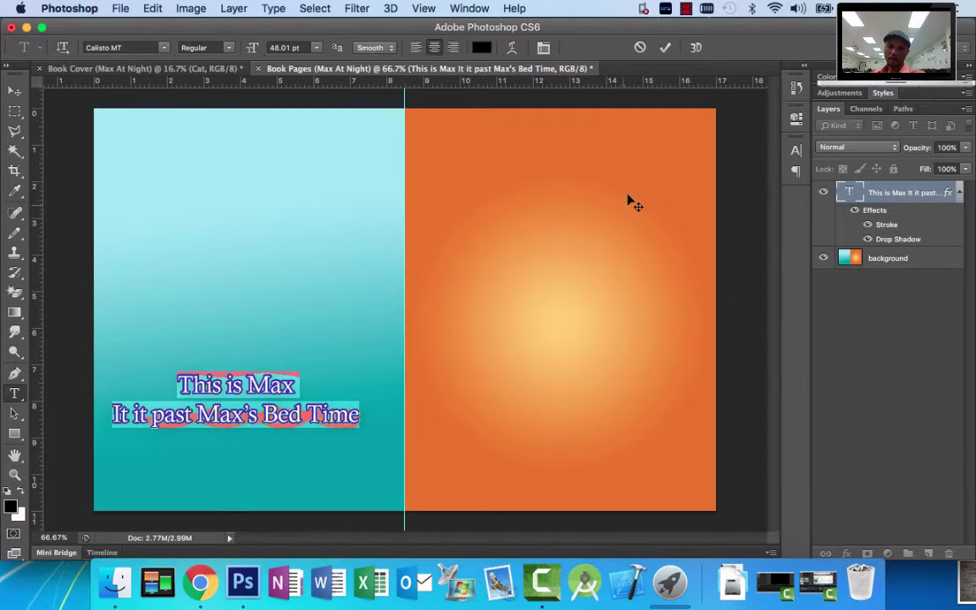
left_click(478, 49)
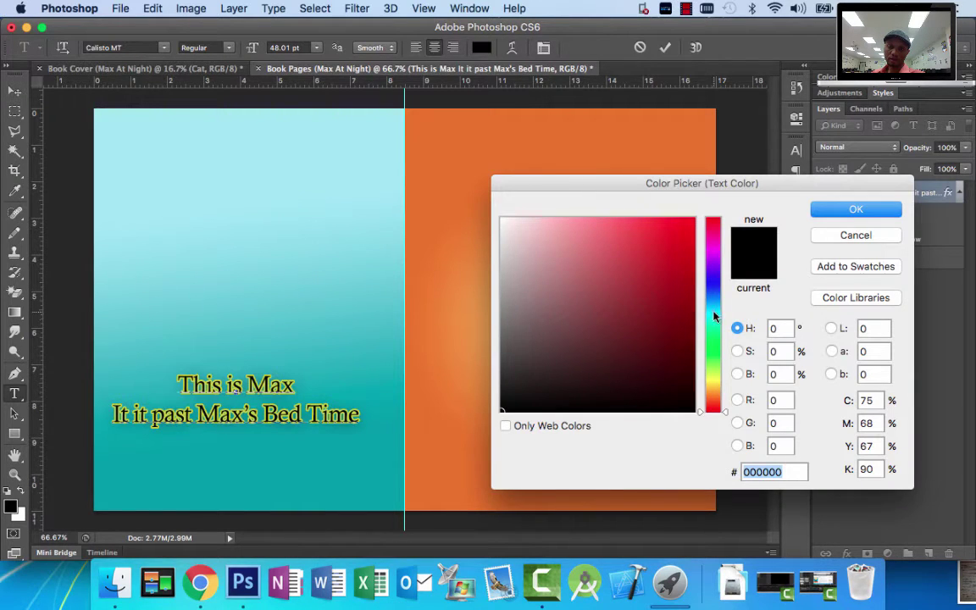
left_click(712, 250)
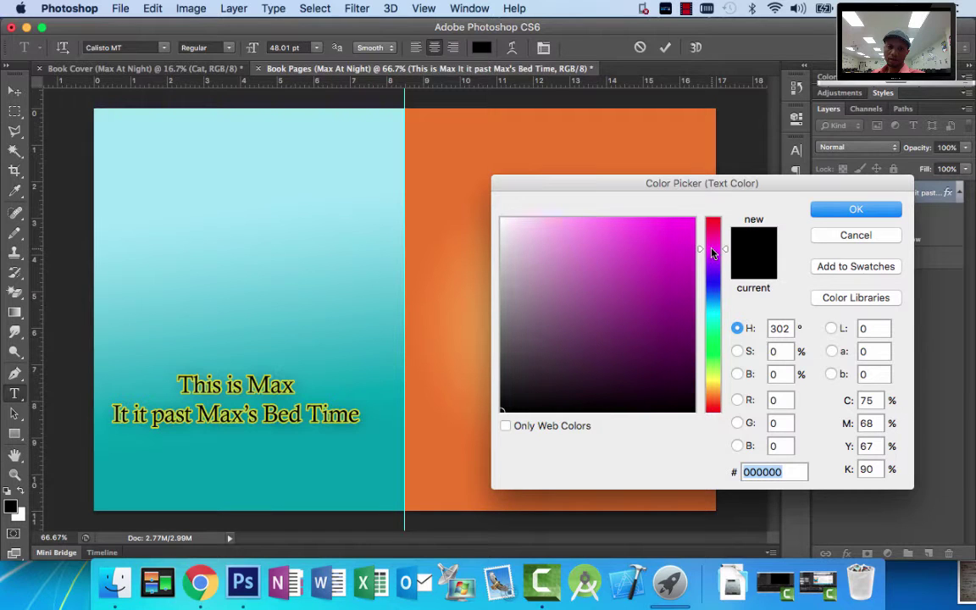
left_click(674, 229)
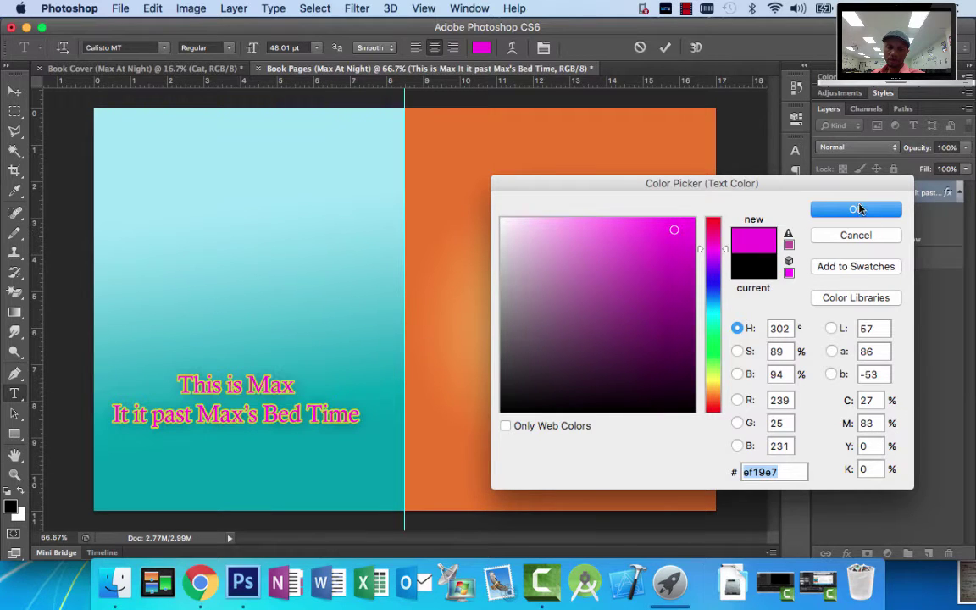
left_click(856, 209)
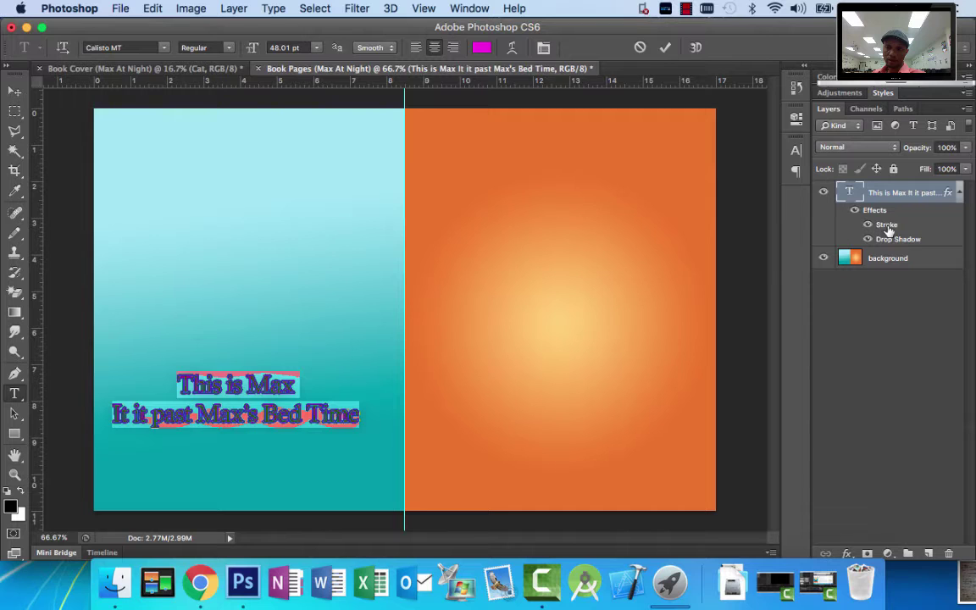
key("super+Return")
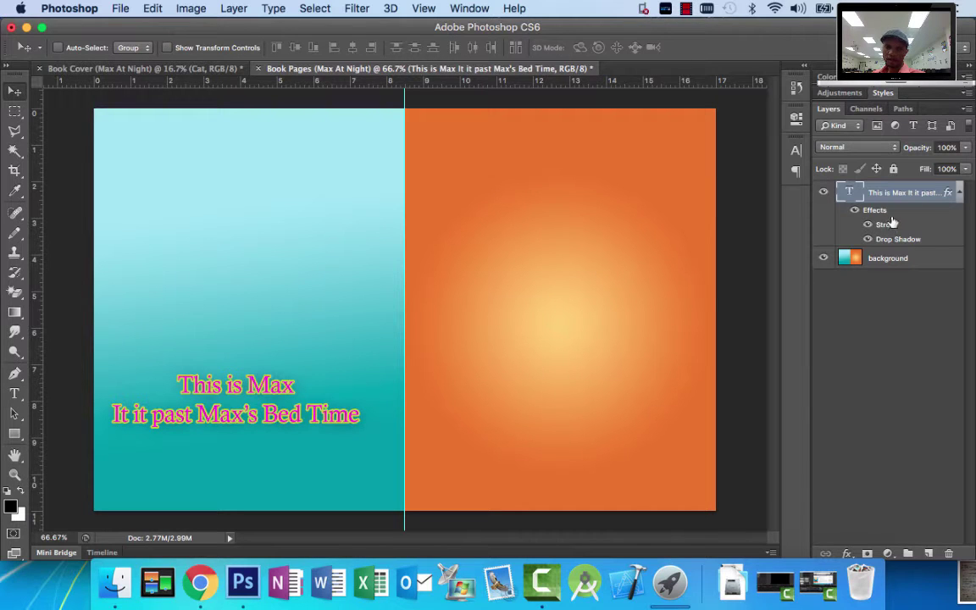
double_click(886, 225)
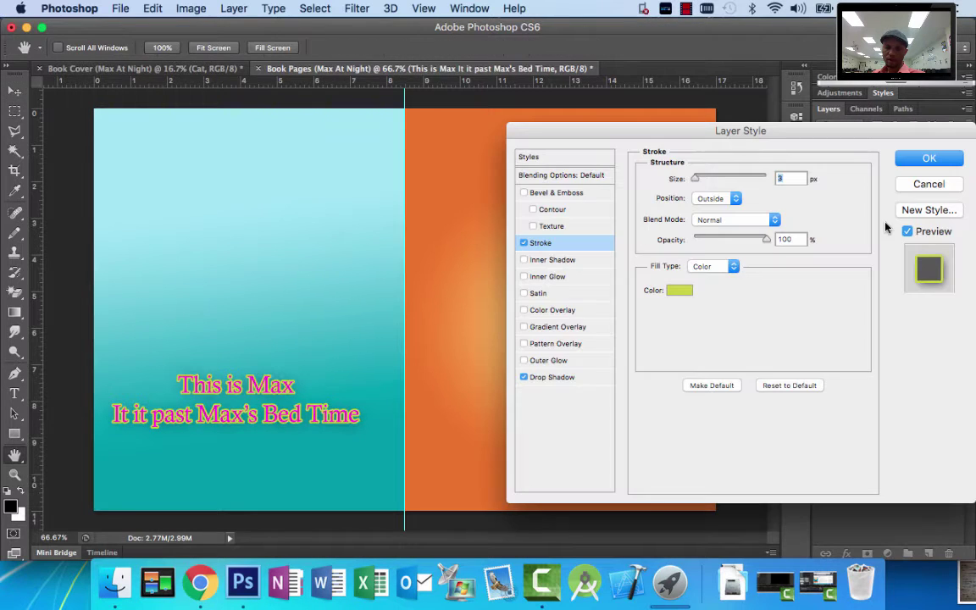
left_click(680, 291)
- Change the text's Stroke colour to blue #0c48df and apply it
left_click(579, 408)
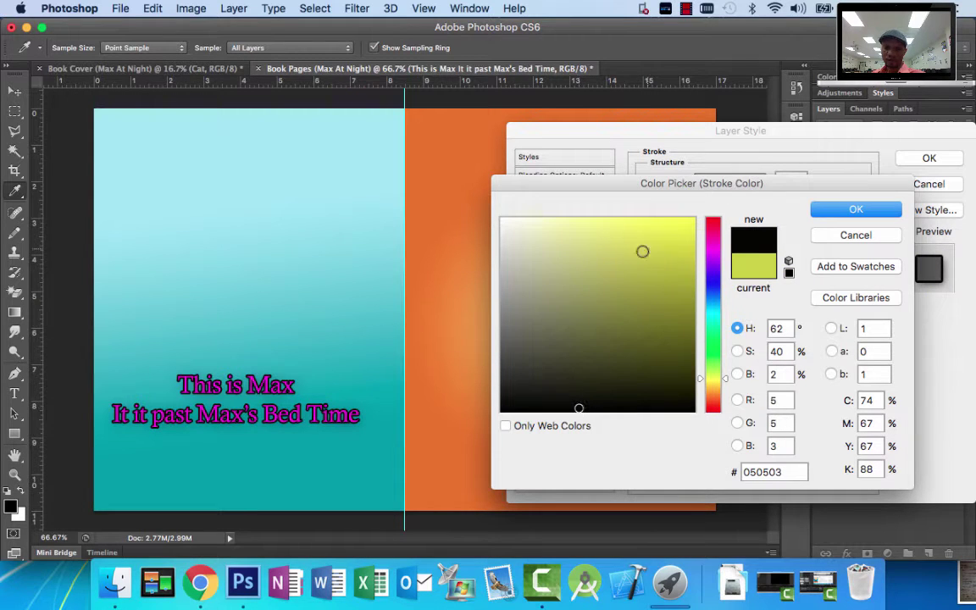
left_click(709, 346)
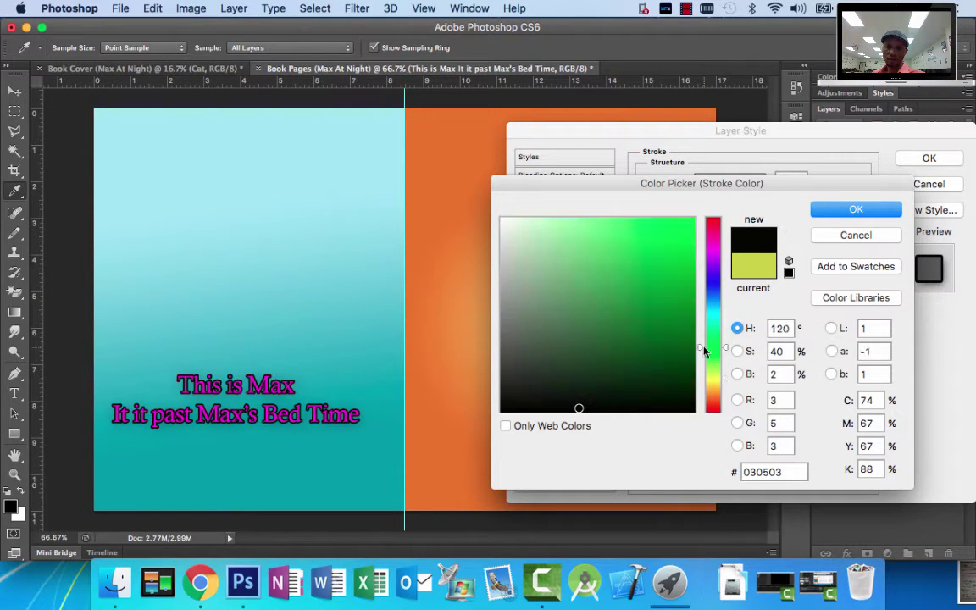
left_click(684, 241)
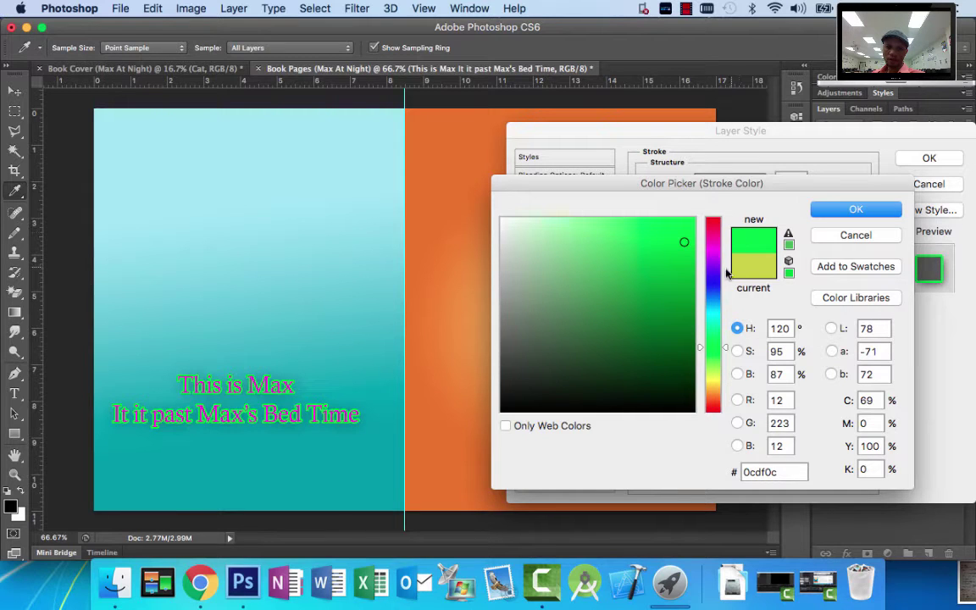
left_click(712, 290)
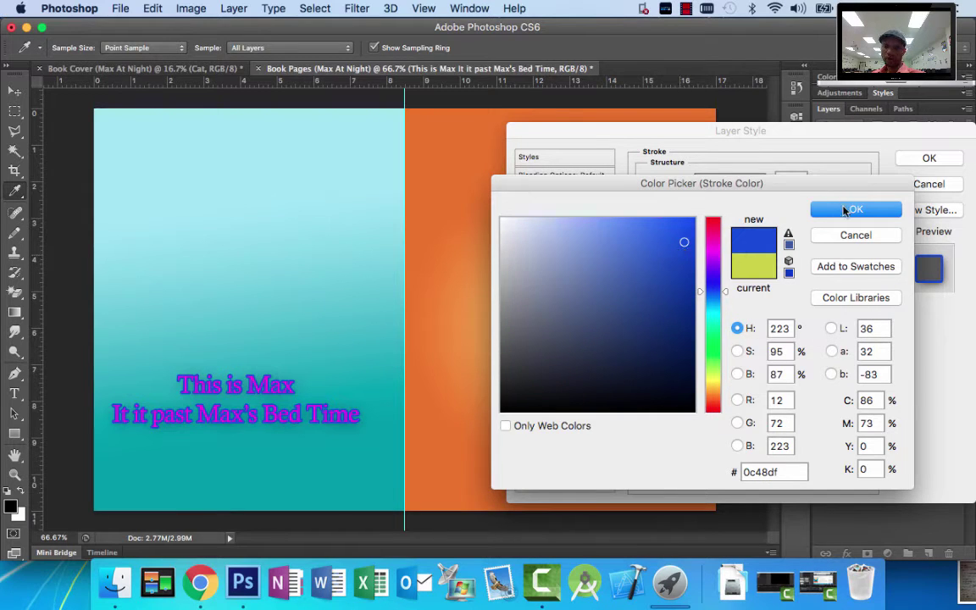
left_click(849, 209)
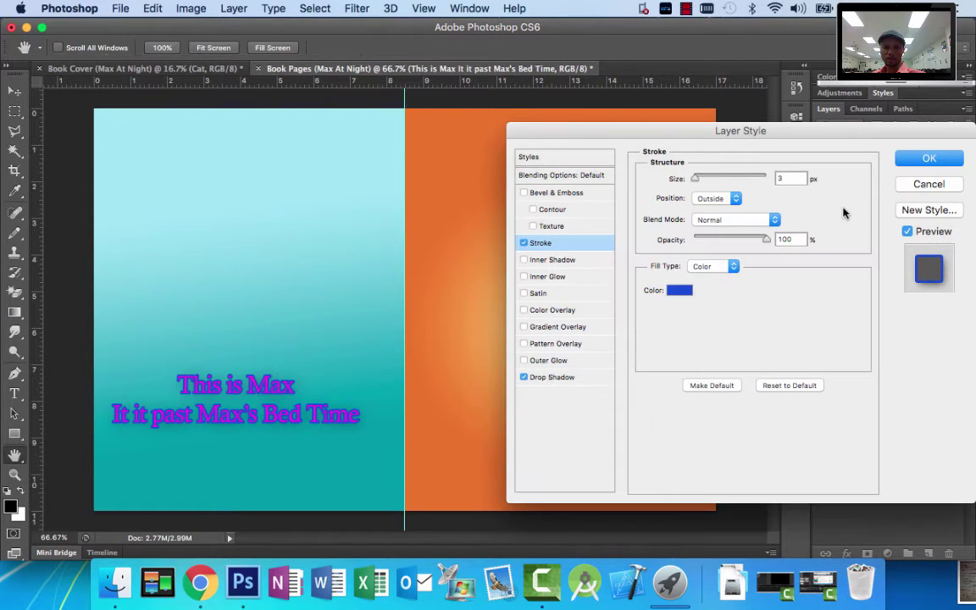
left_click(923, 160)
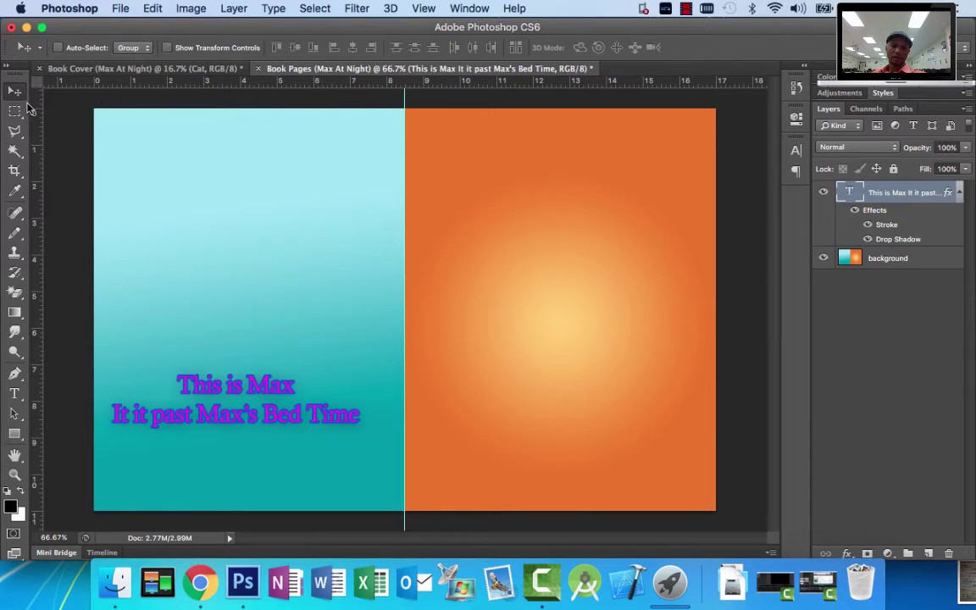
- Move the text lower and scale it down to about two-thirds size
left_click_drag(300, 419, 312, 447)
key("super+t")
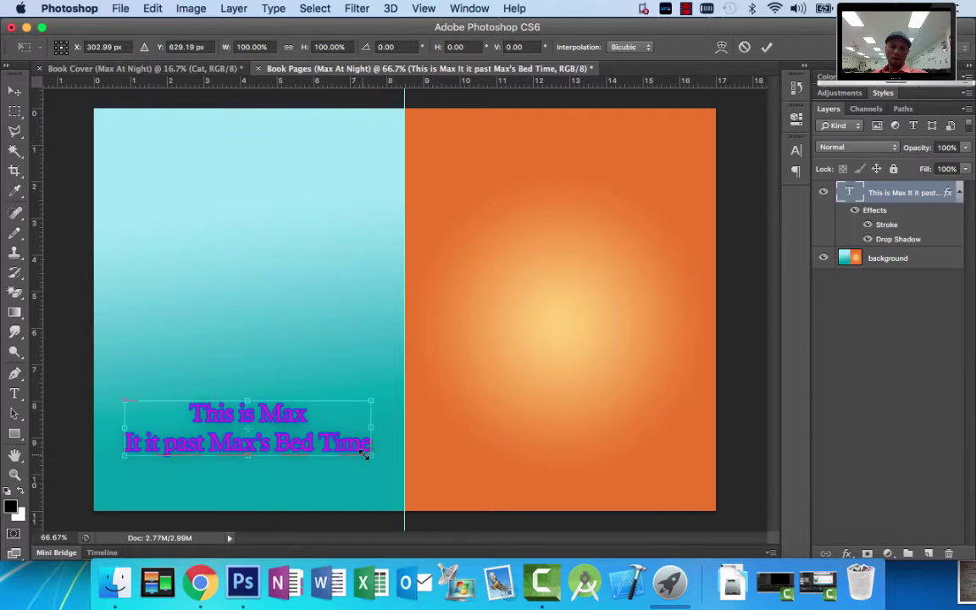
left_click_drag(371, 454, 298, 431)
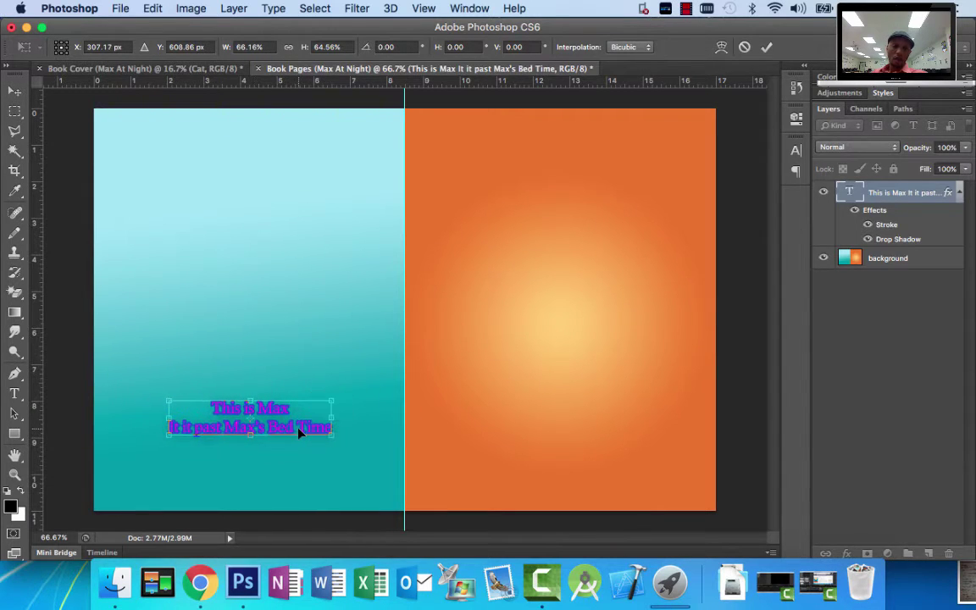
key("Return")
key("Left")
key("Left")
key("Left")
key("Left")
key("Left")
key("Left")
key("Left")
key("Left")
key("Left")
key("Left")
key("Left")
key("Left")
key("Left")
key("Left")
key("Left")
key("Left")
key("Left")
key("Left")
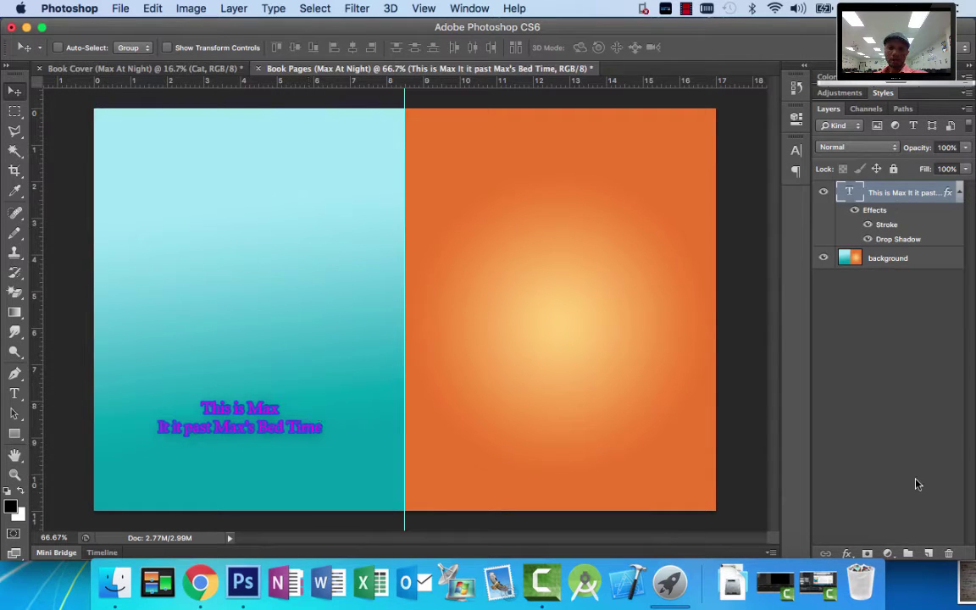
- Create a new empty layer above the text layer and name it Cat
left_click(929, 553)
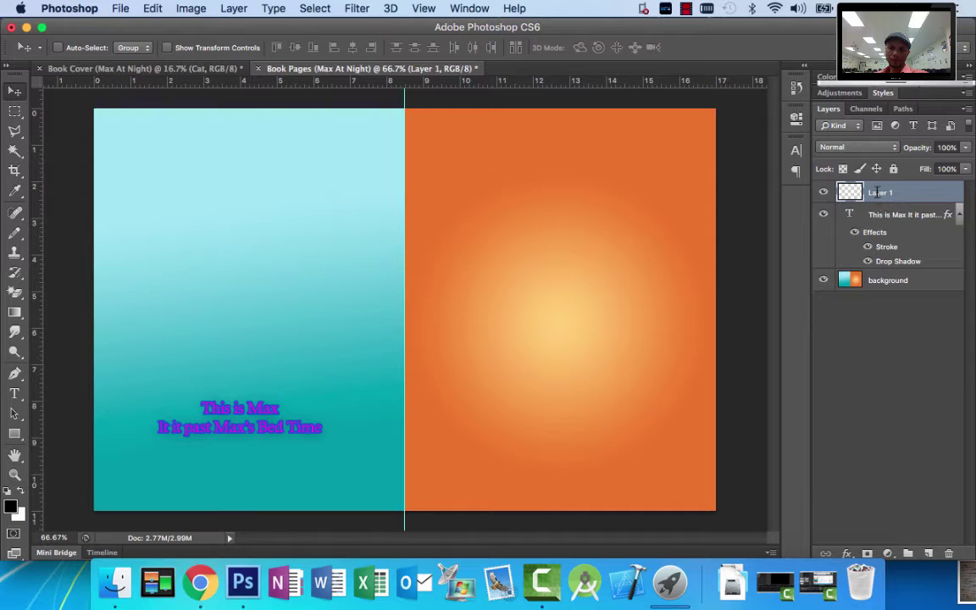
double_click(877, 192)
type("cat")
key("Return")
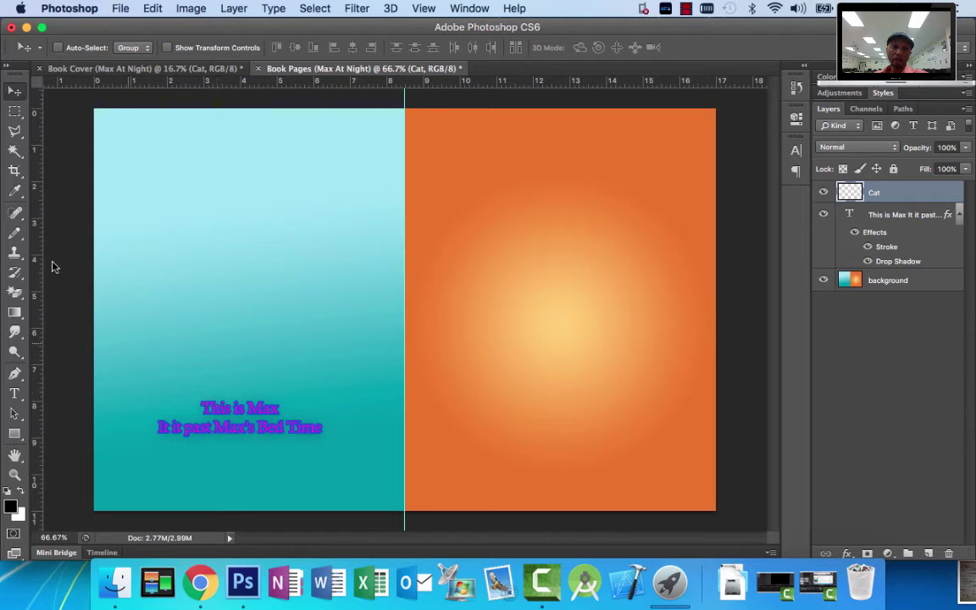
left_click(15, 235)
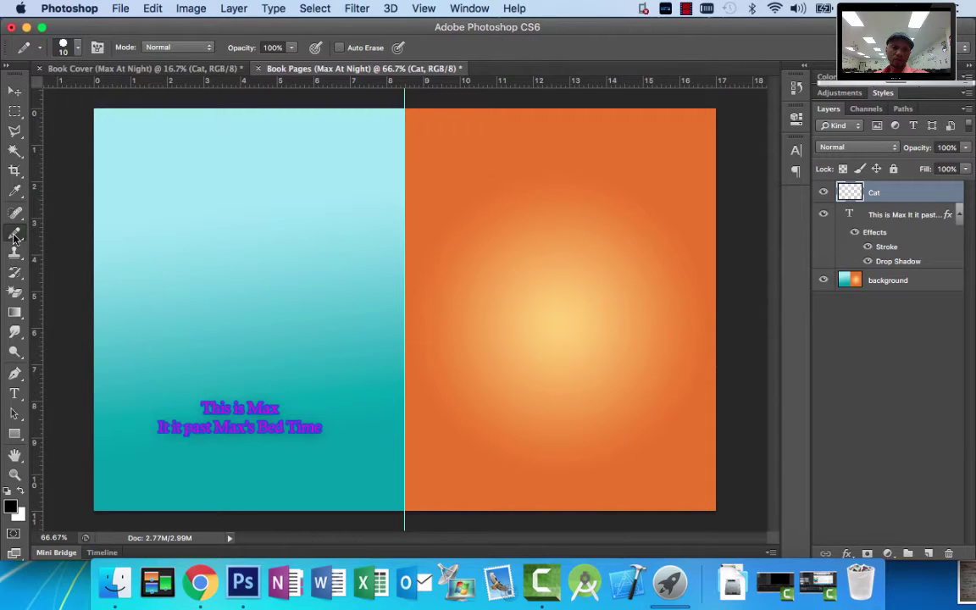
left_click(200, 582)
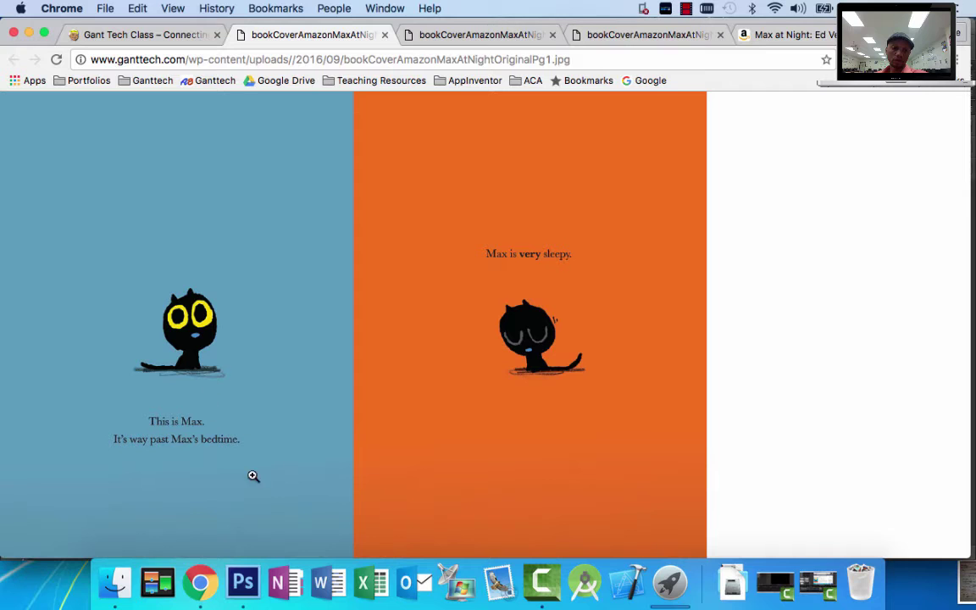
left_click(243, 584)
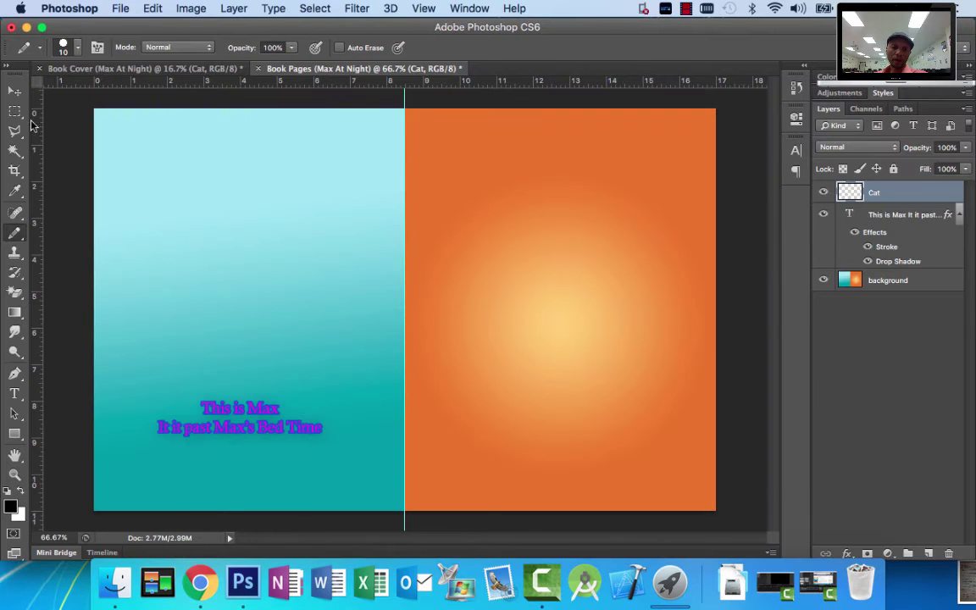
- Make an elliptical selection on the upper left page and fill it solid black
left_click_drag(14, 111, 48, 118)
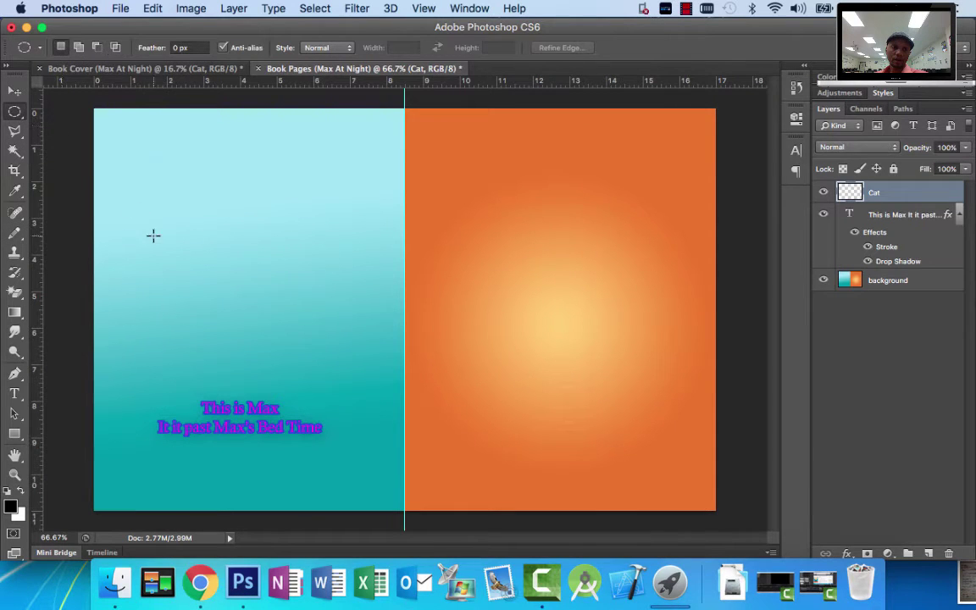
left_click_drag(183, 204, 285, 340)
left_click(14, 312)
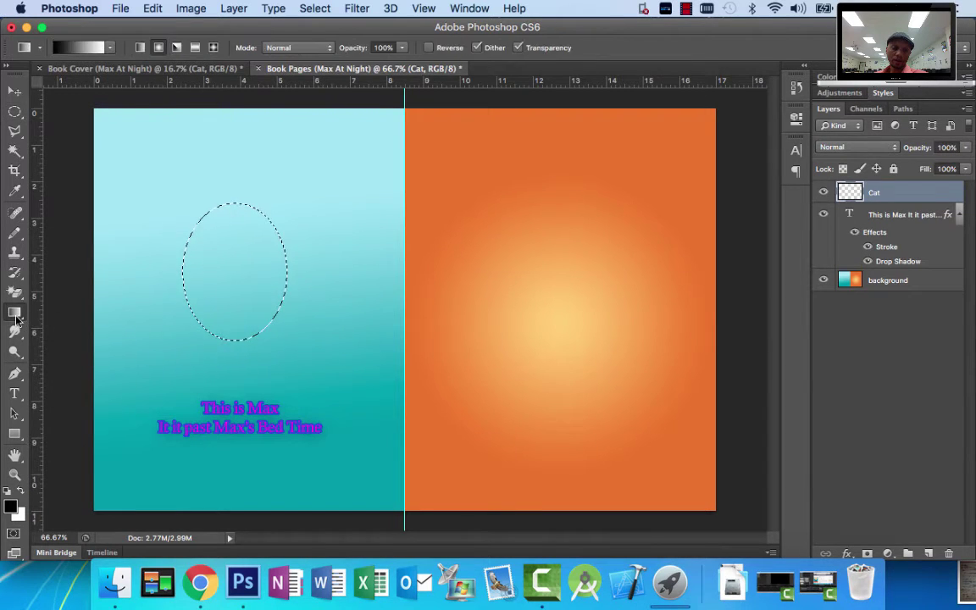
left_click_drag(16, 318, 17, 319)
left_click(48, 291)
right_click(231, 280)
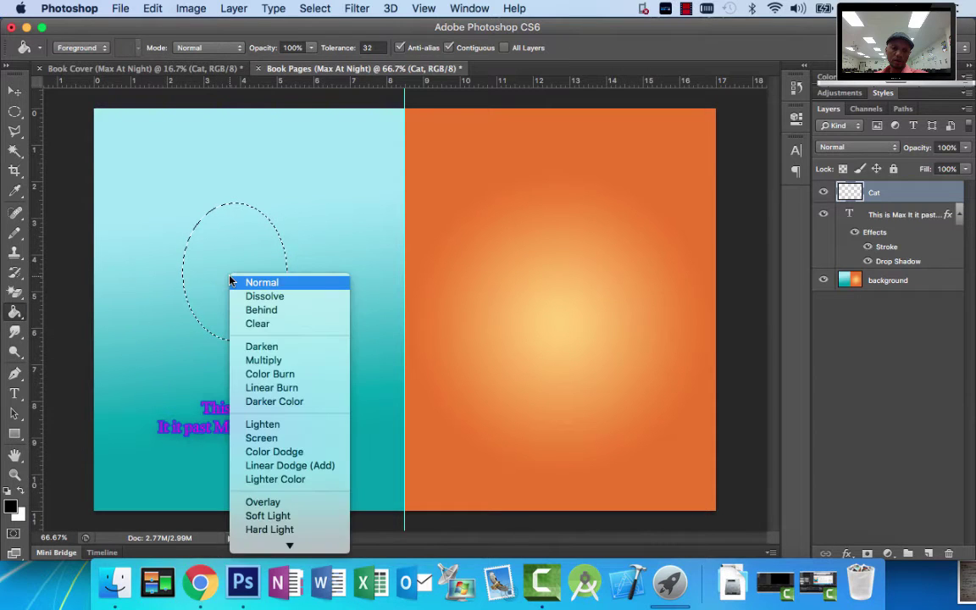
left_click(211, 270)
left_click(213, 271)
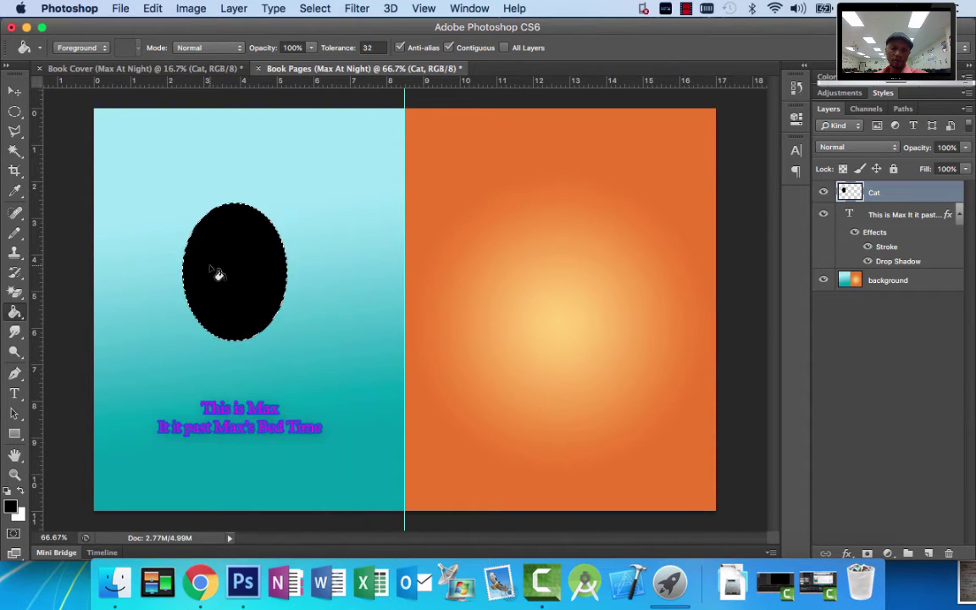
key("super+d")
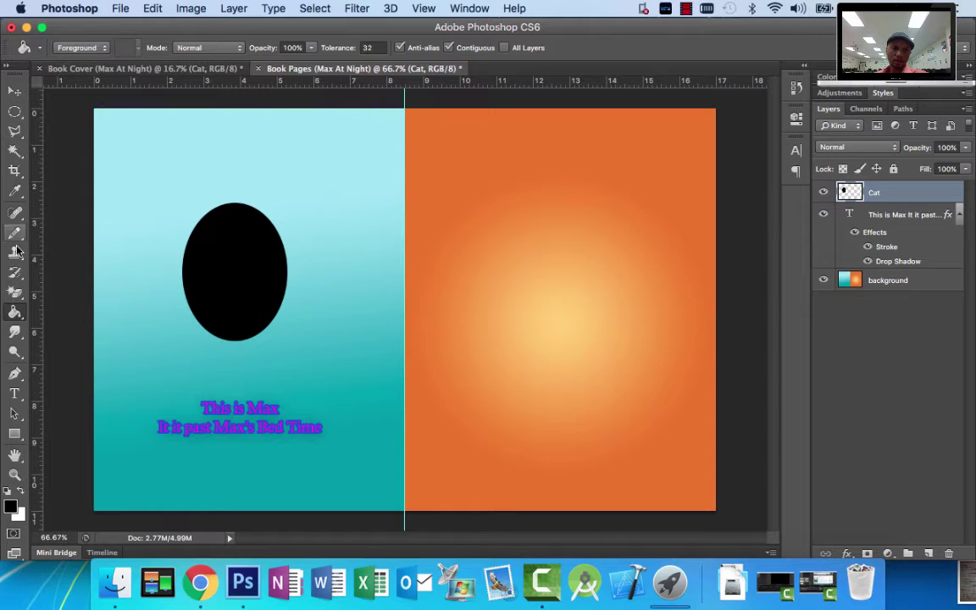
left_click(15, 237)
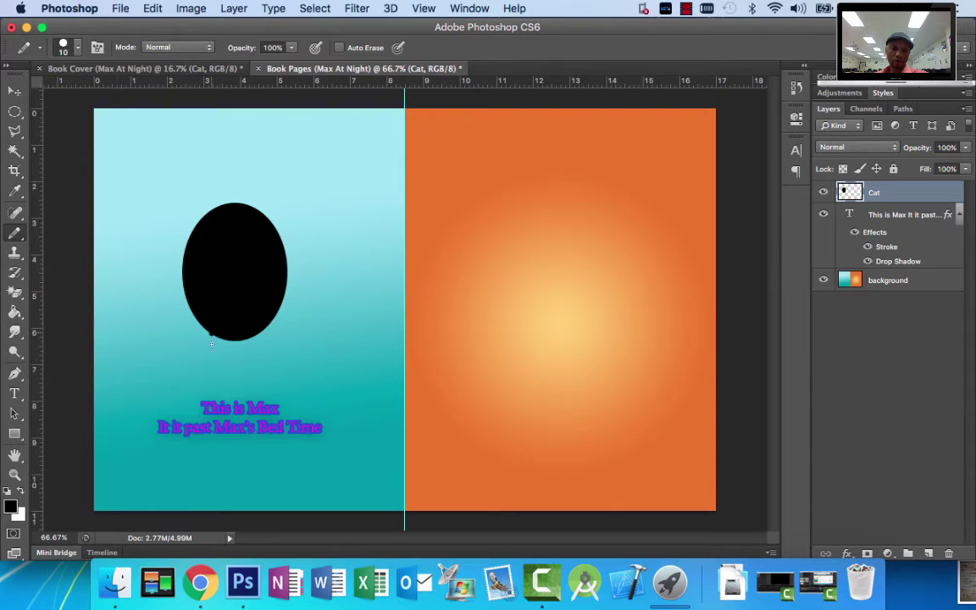
- Draw the cat's legs and a tail curving left, filling the gap between the legs black
left_click_drag(211, 341, 214, 366)
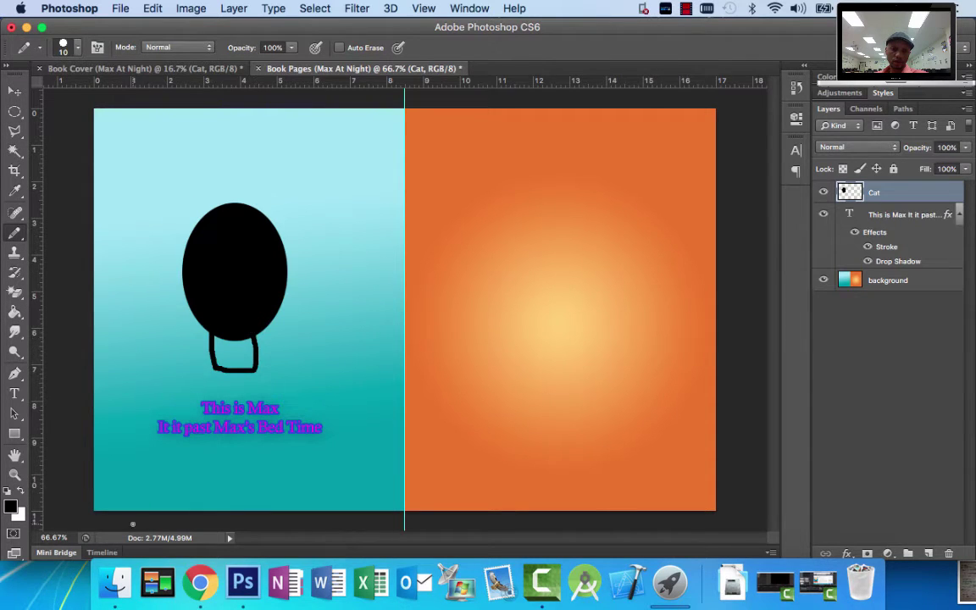
left_click(200, 581)
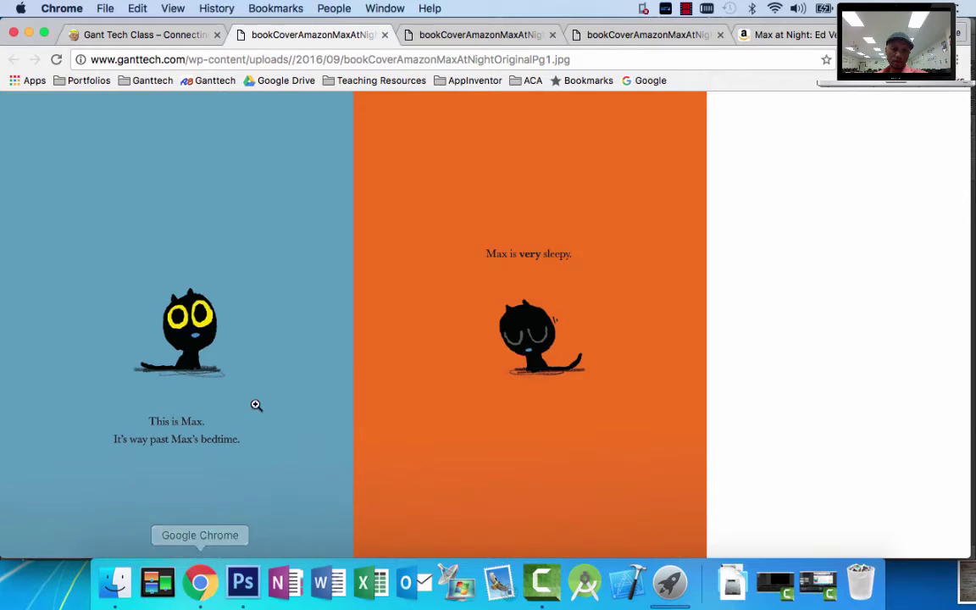
left_click(243, 581)
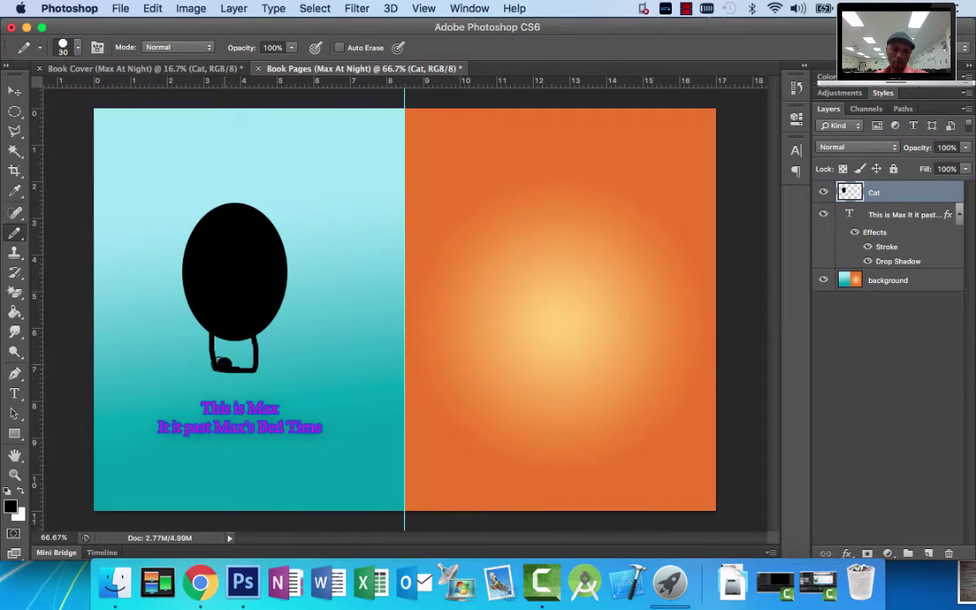
mouse_move(222, 364)
left_mouse_down()
mouse_move(179, 361)
mouse_move(141, 339)
left_mouse_up()
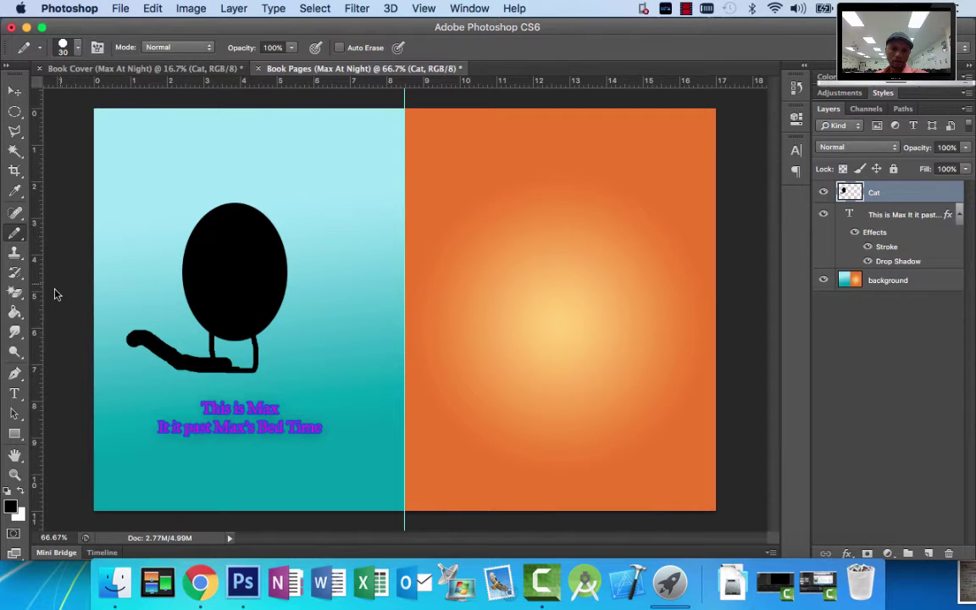
left_click(15, 312)
left_click(241, 349)
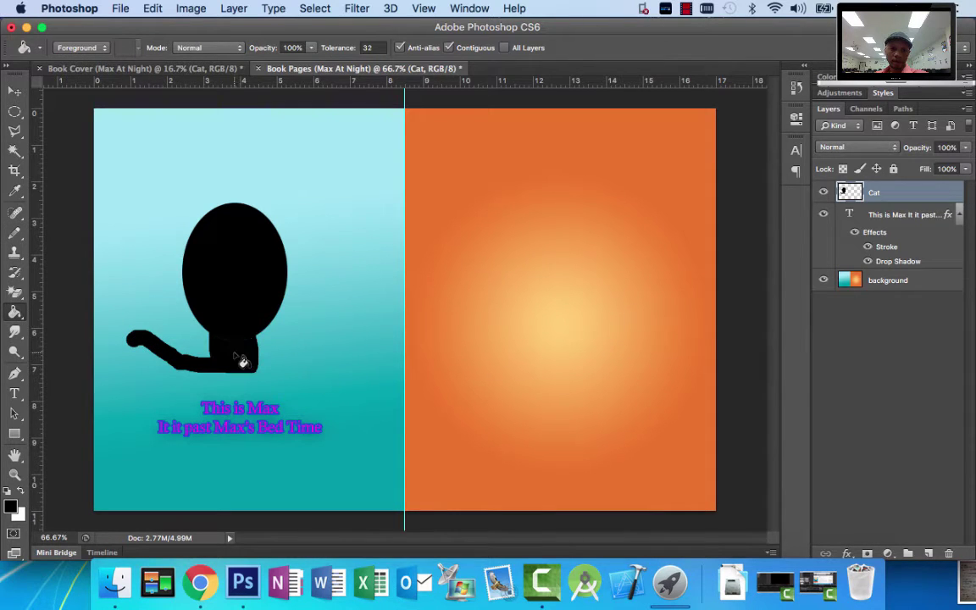
left_click(15, 111)
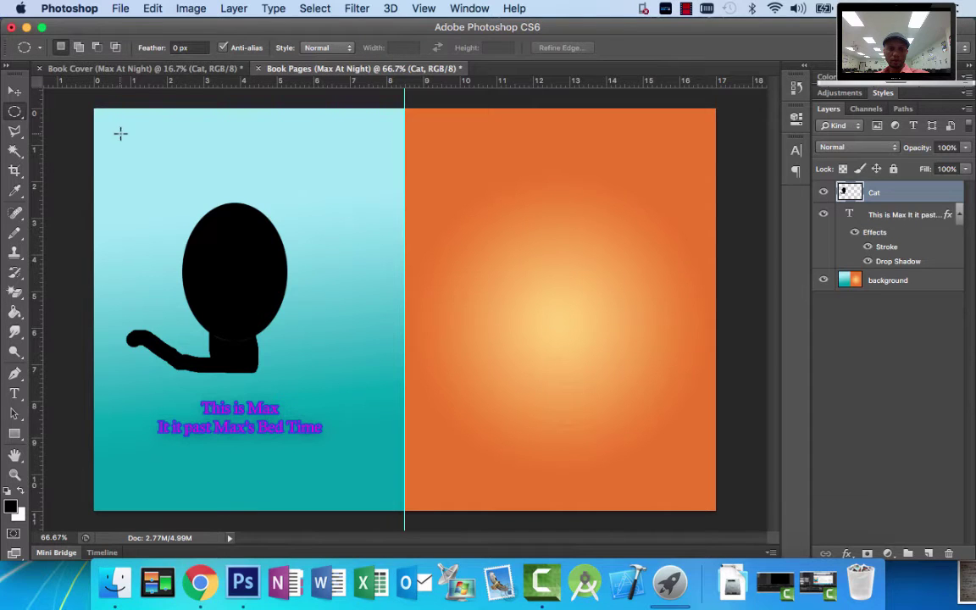
- Select a small circle on the cat's head and fill it with web-safe yellow #ffff00
left_click(200, 581)
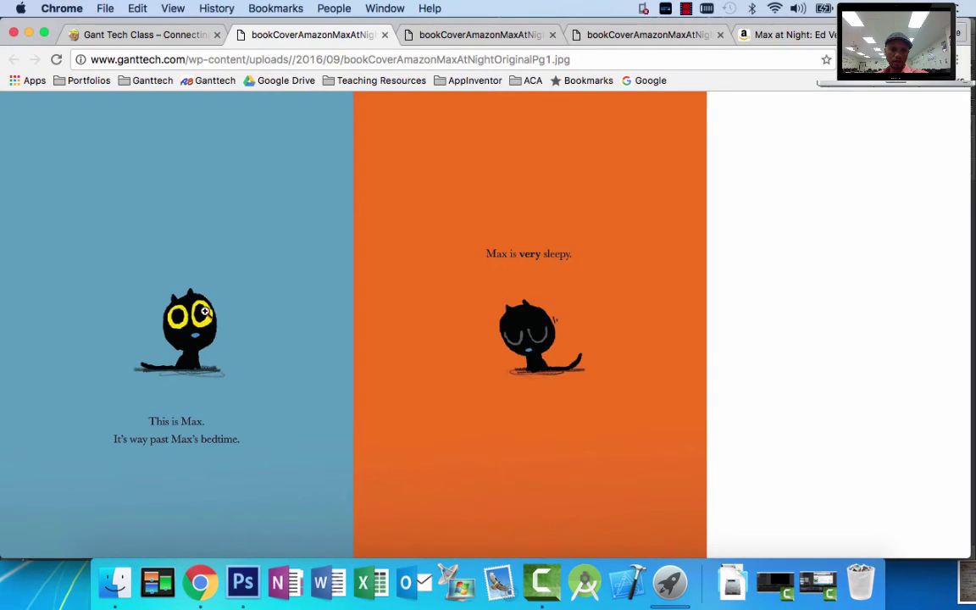
left_click(244, 580)
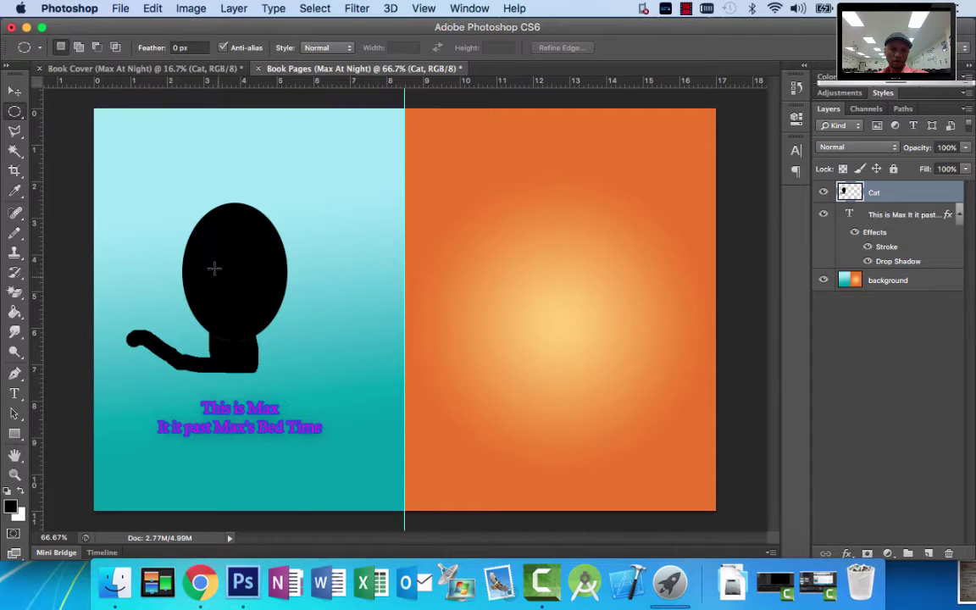
left_click_drag(193, 242, 229, 282)
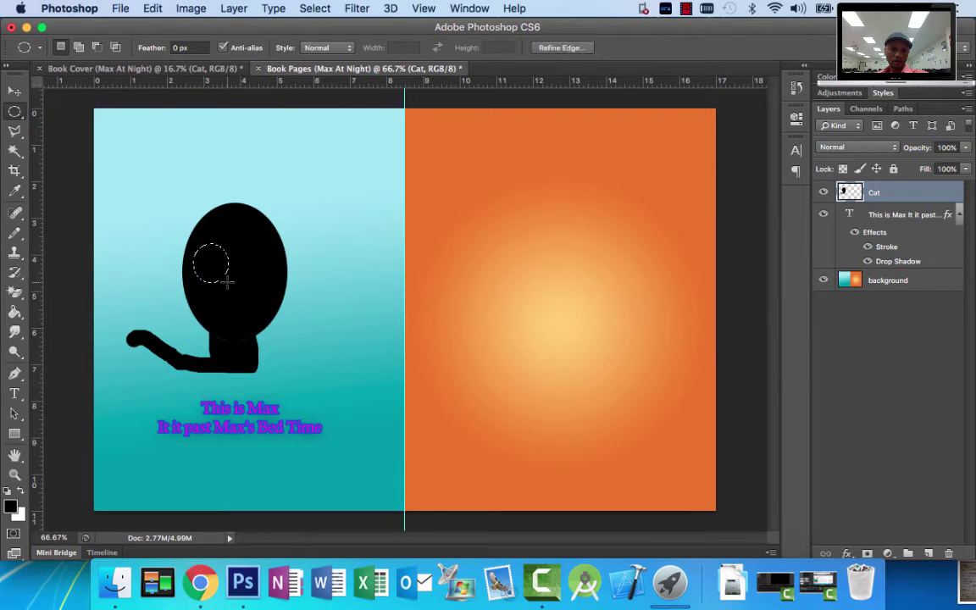
left_click(10, 506)
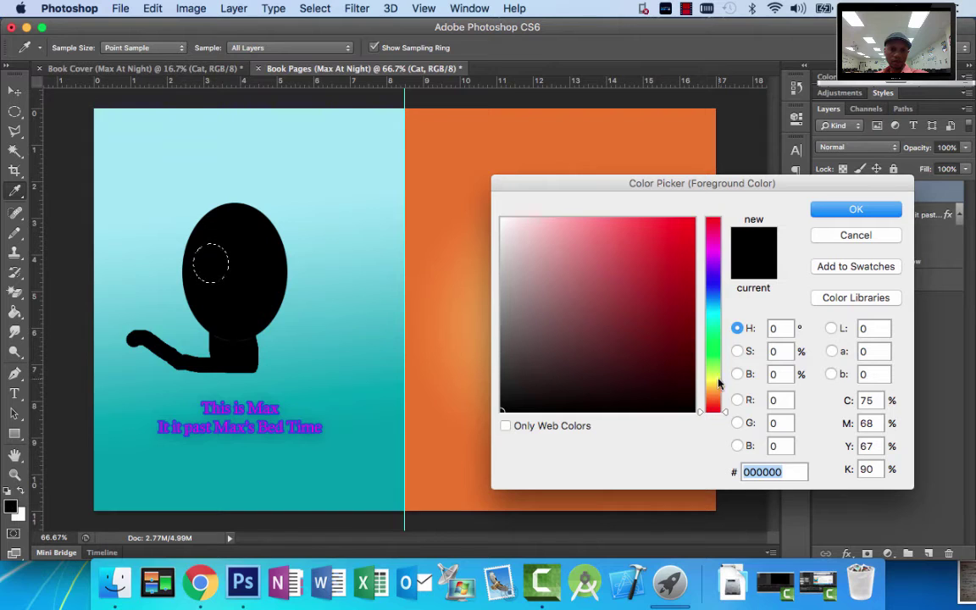
left_click(515, 430)
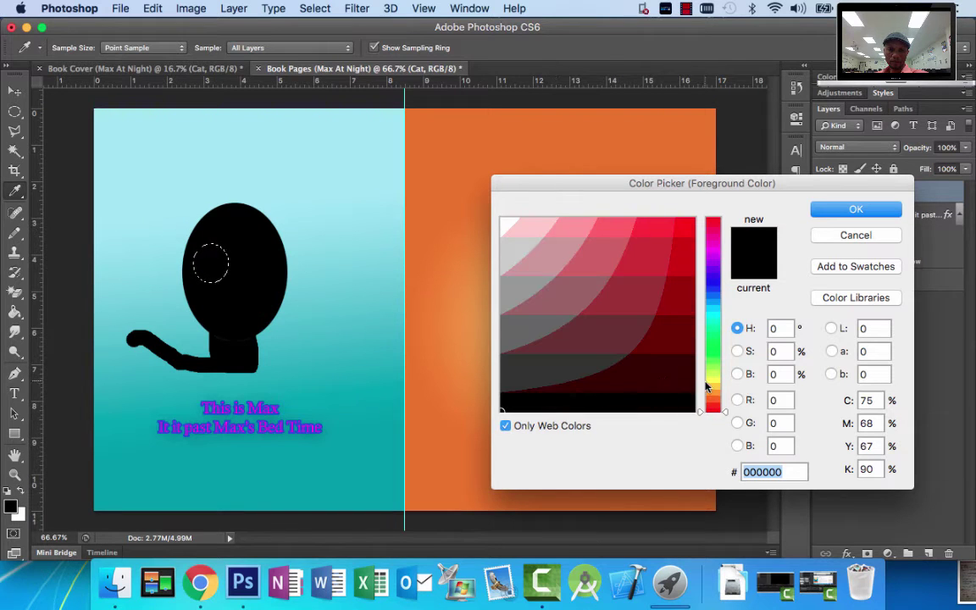
left_click(717, 378)
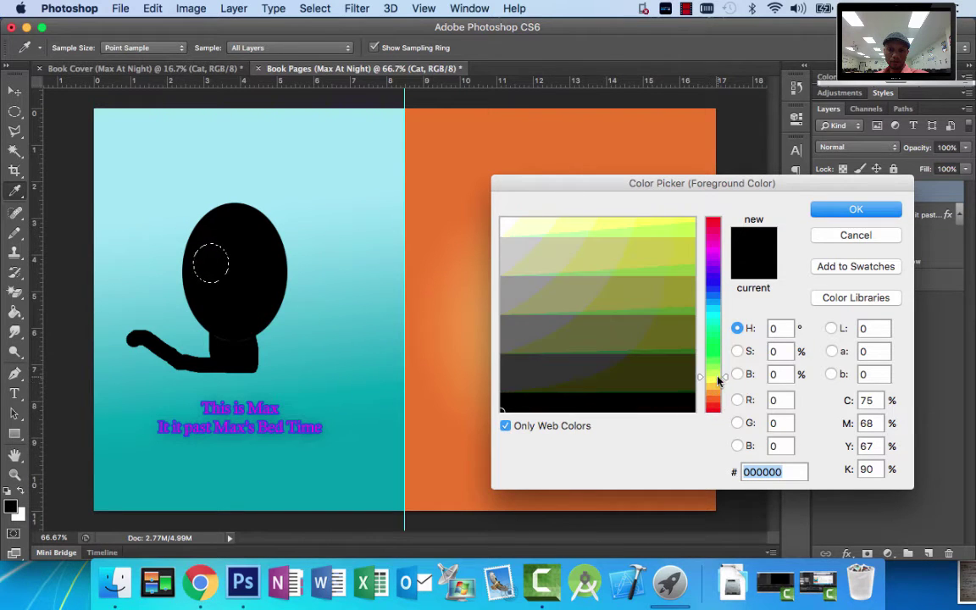
left_click(686, 218)
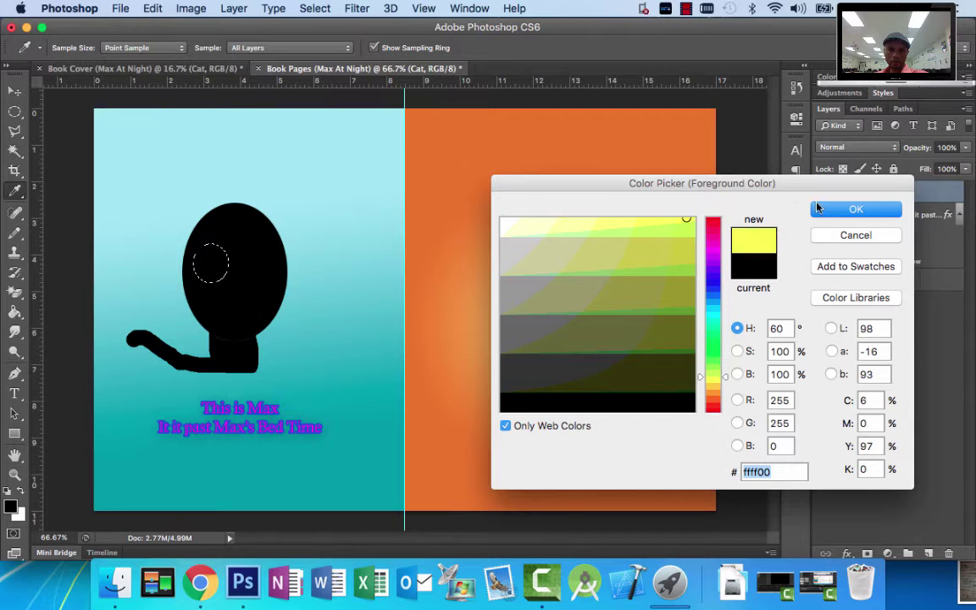
left_click(856, 209)
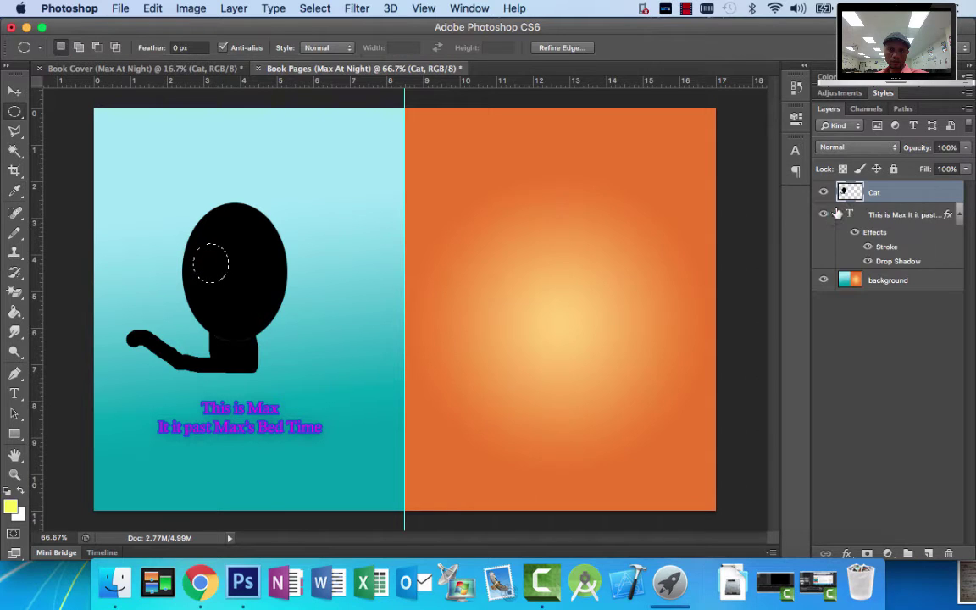
left_click(15, 312)
left_click(215, 269)
key("super+d")
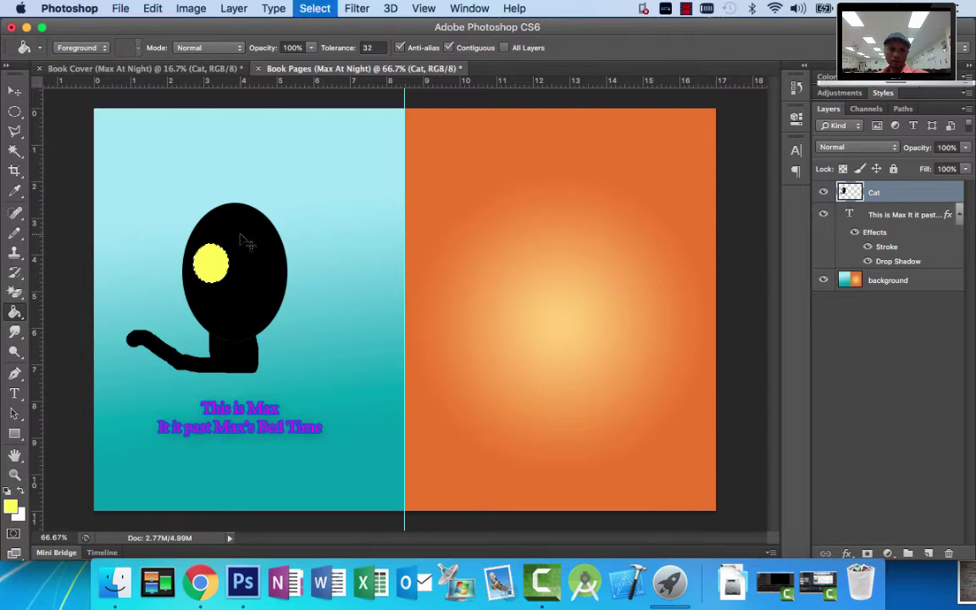
- Add a second, taller elliptical eye inside the head and fill it yellow
key("m")
left_click_drag(235, 229, 276, 286)
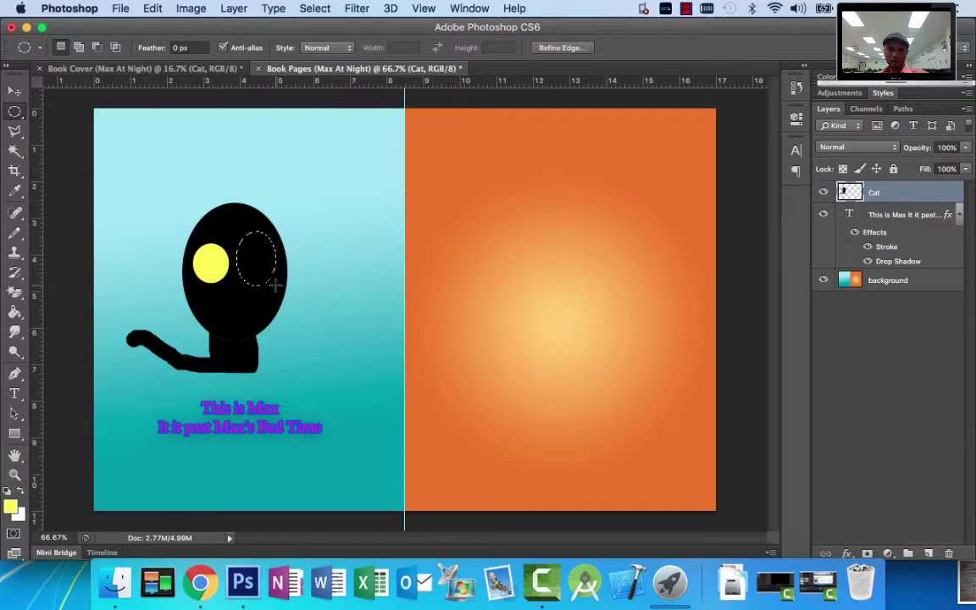
left_click(14, 311)
left_click(257, 253)
key("super+d")
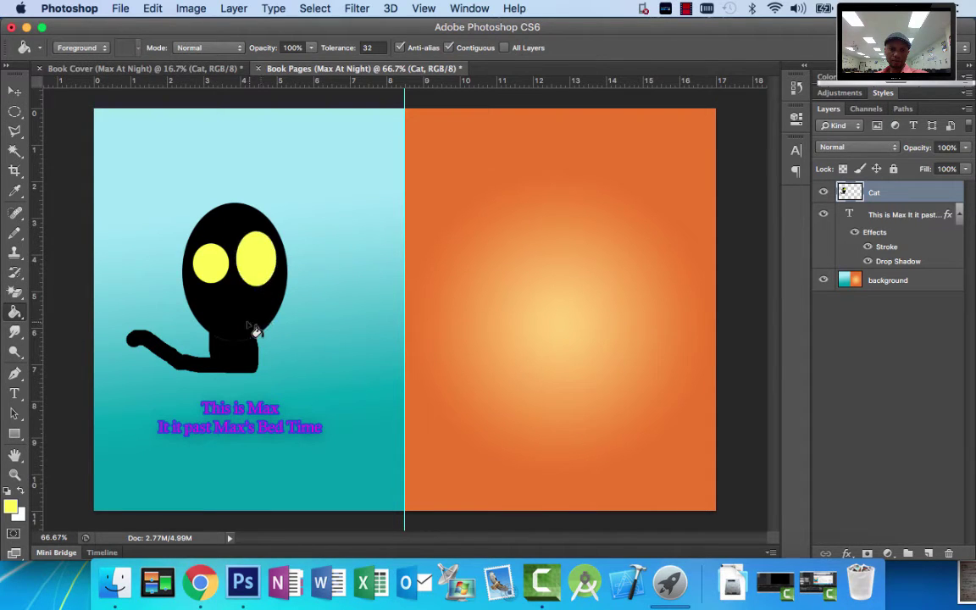
- Fill small oval pupils in both eyes with black
left_click(15, 111)
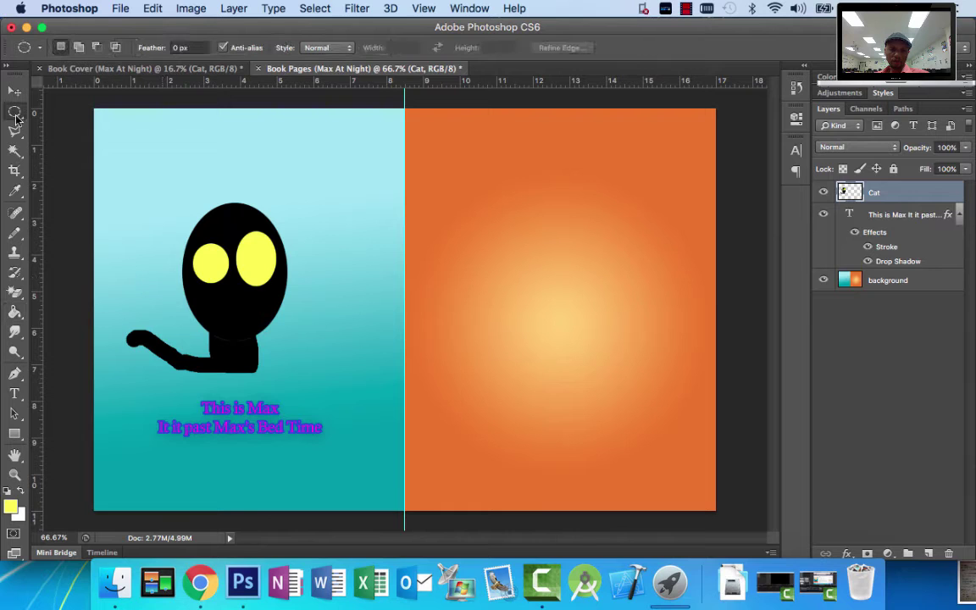
left_click(200, 581)
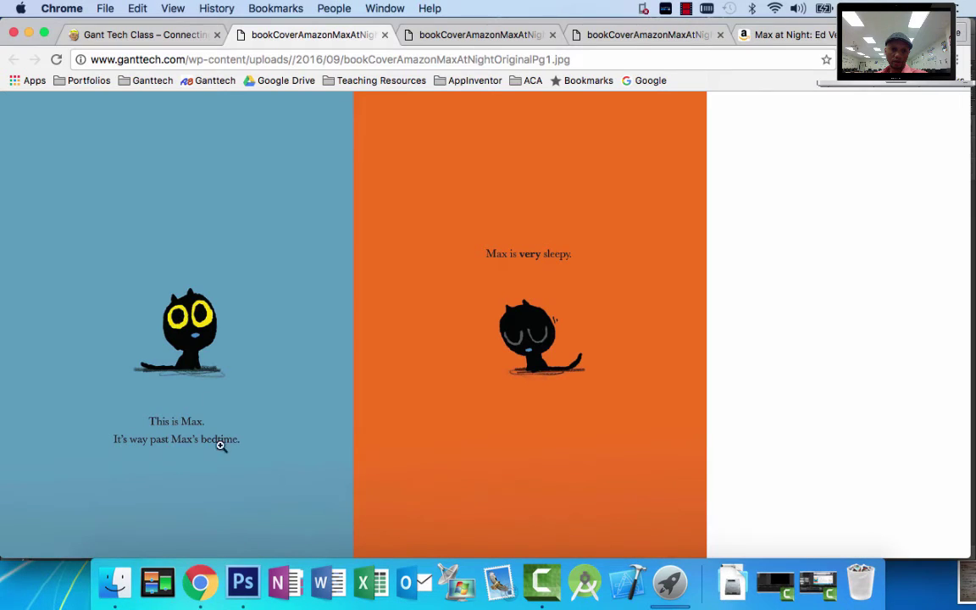
left_click(242, 581)
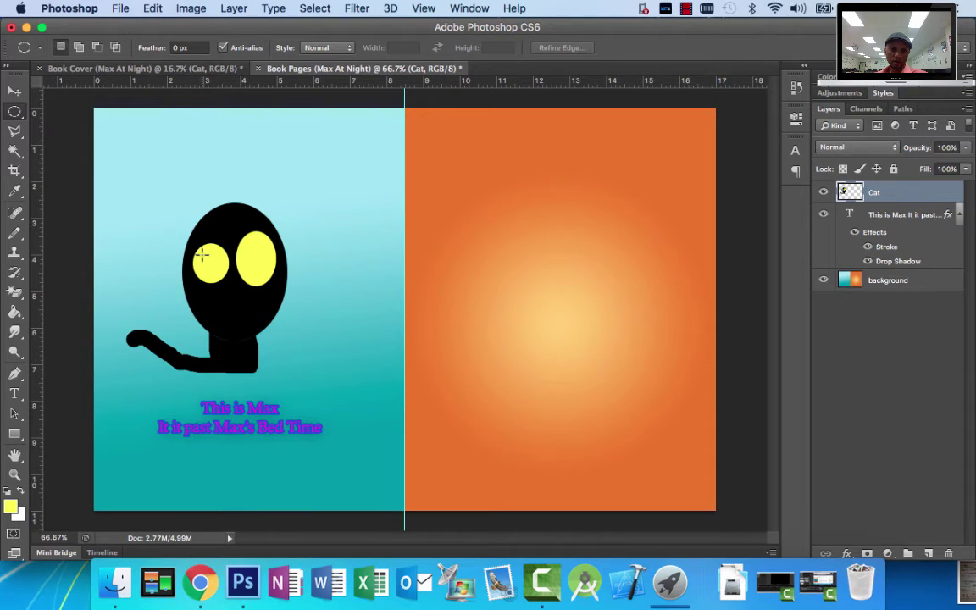
left_click_drag(201, 252, 219, 270)
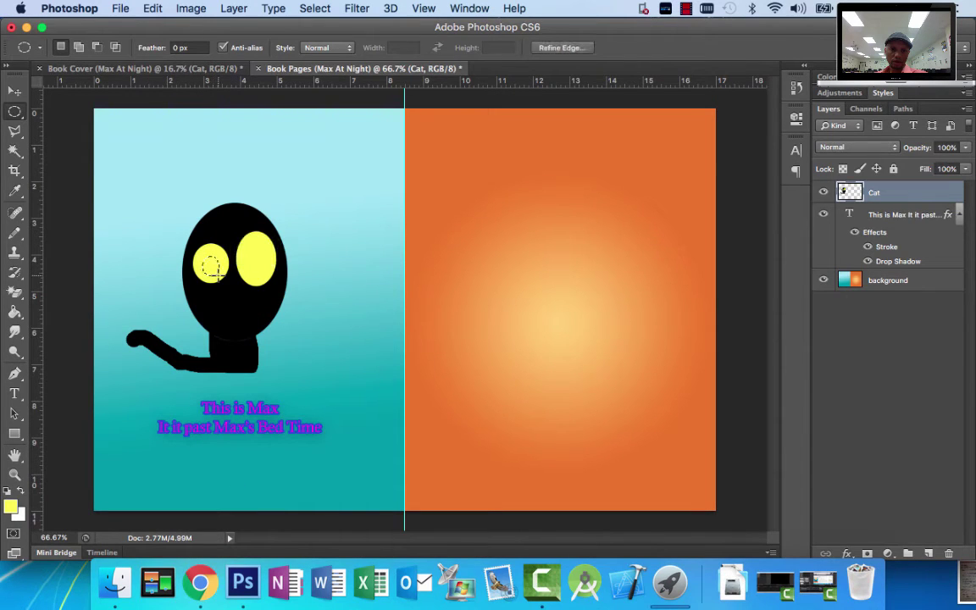
key("d")
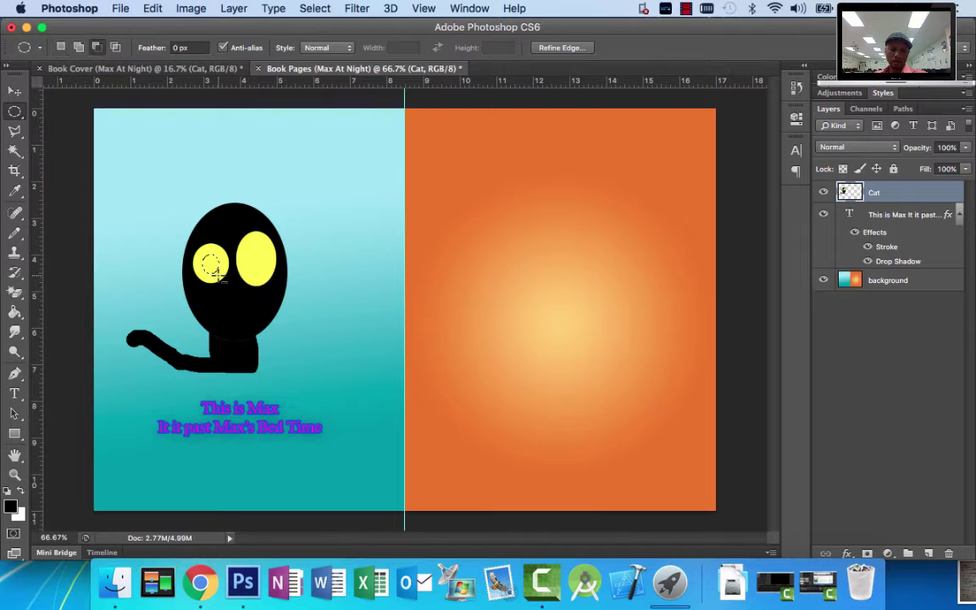
key("alt+BackSpace")
key("super+d")
left_click_drag(244, 246, 263, 270)
key("alt+BackSpace")
key("super+d")
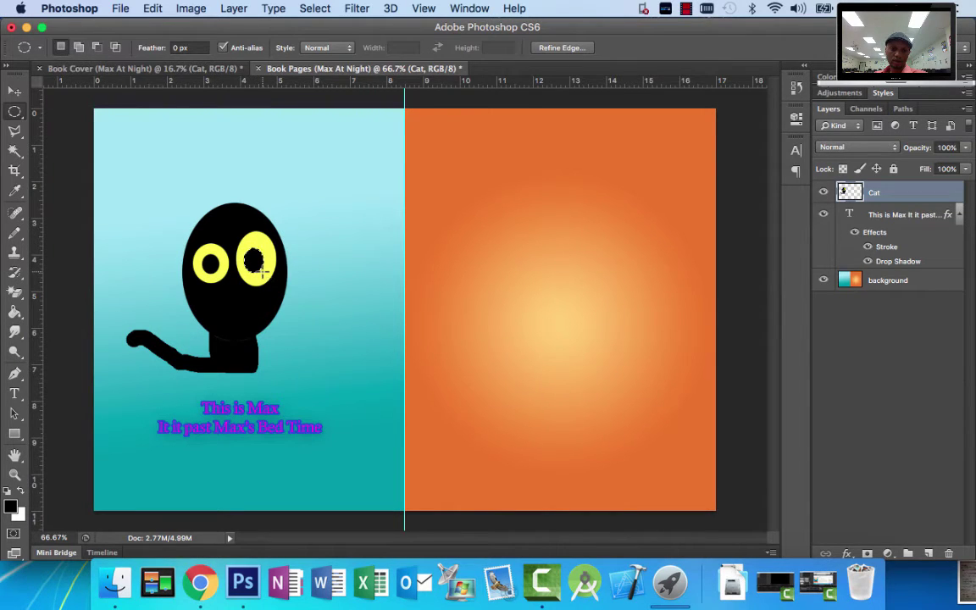
key("super+d")
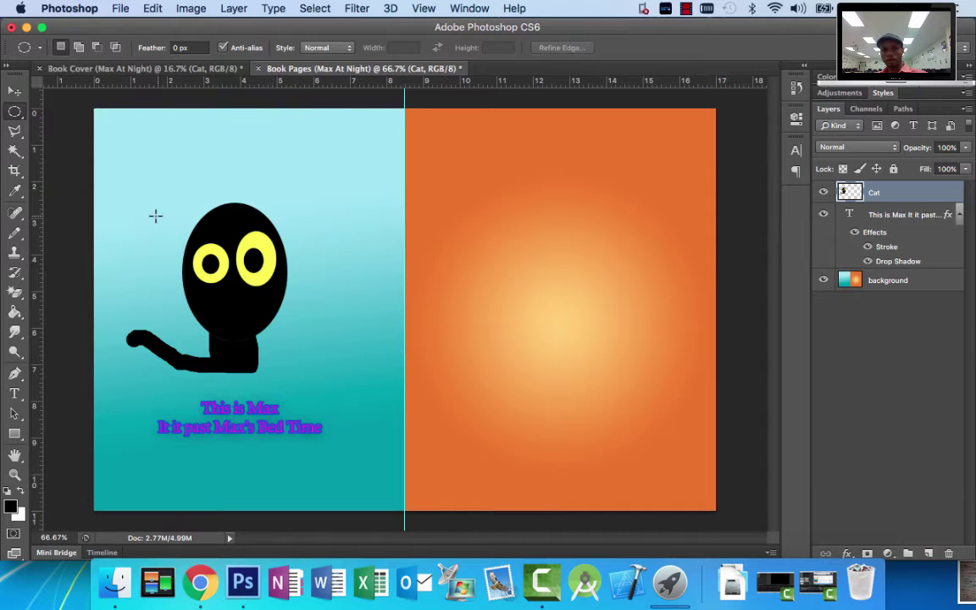
- With a size 30 pencil, draw an ear on the head and paws under the body
left_click(16, 230)
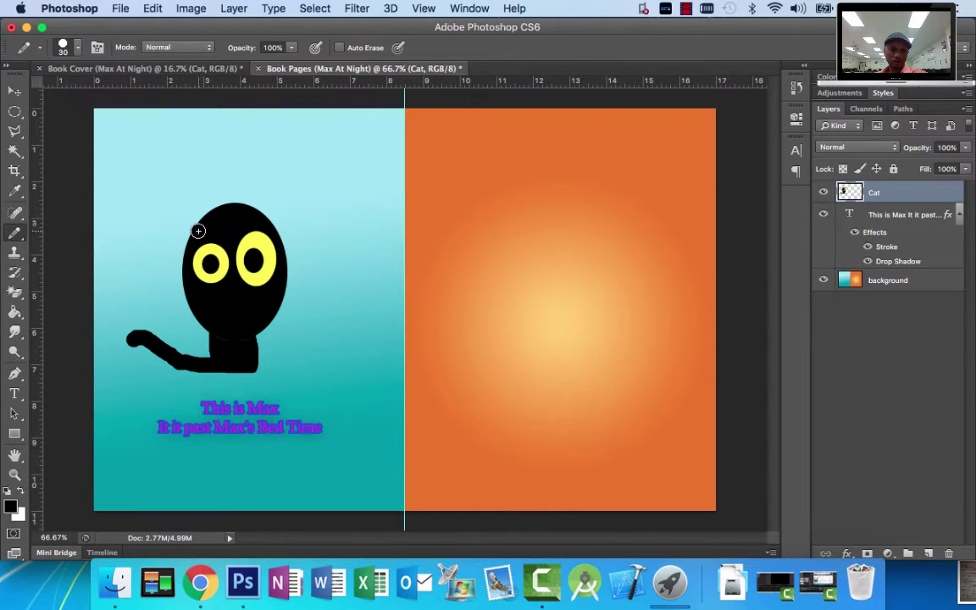
mouse_move(188, 207)
left_mouse_down()
mouse_move(216, 217)
mouse_move(246, 206)
mouse_move(223, 185)
left_mouse_up()
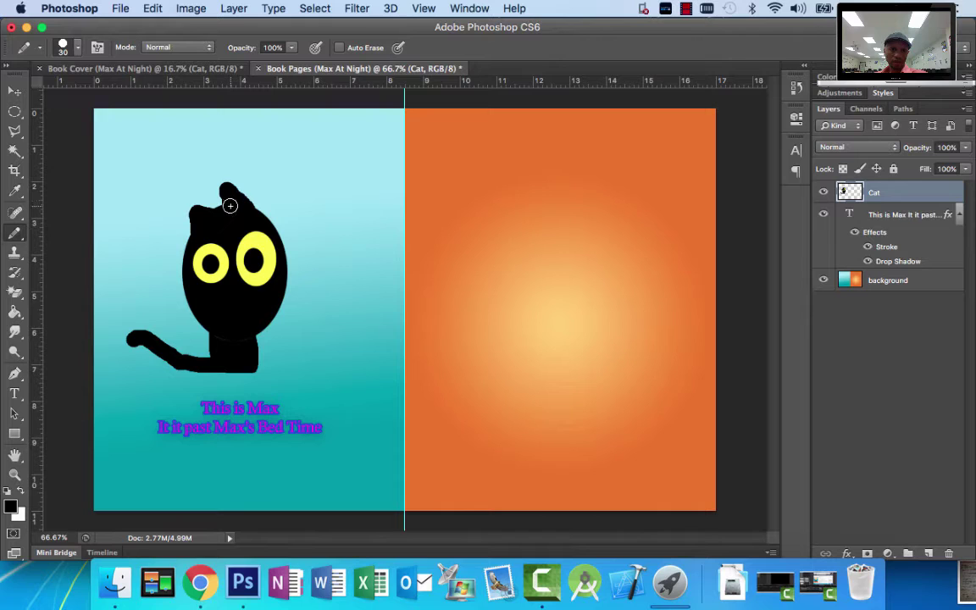
left_click(247, 374)
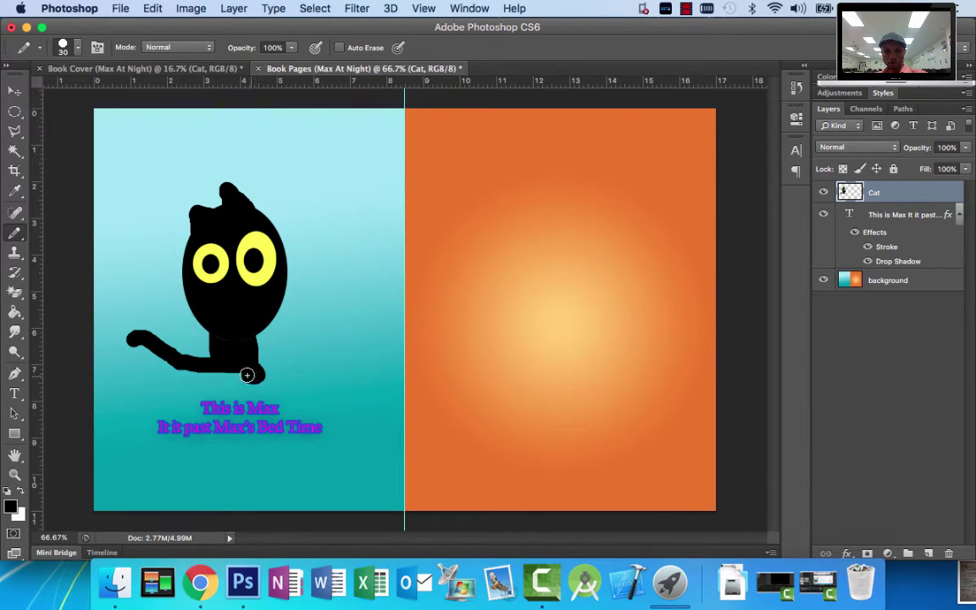
left_click_drag(233, 373, 222, 374)
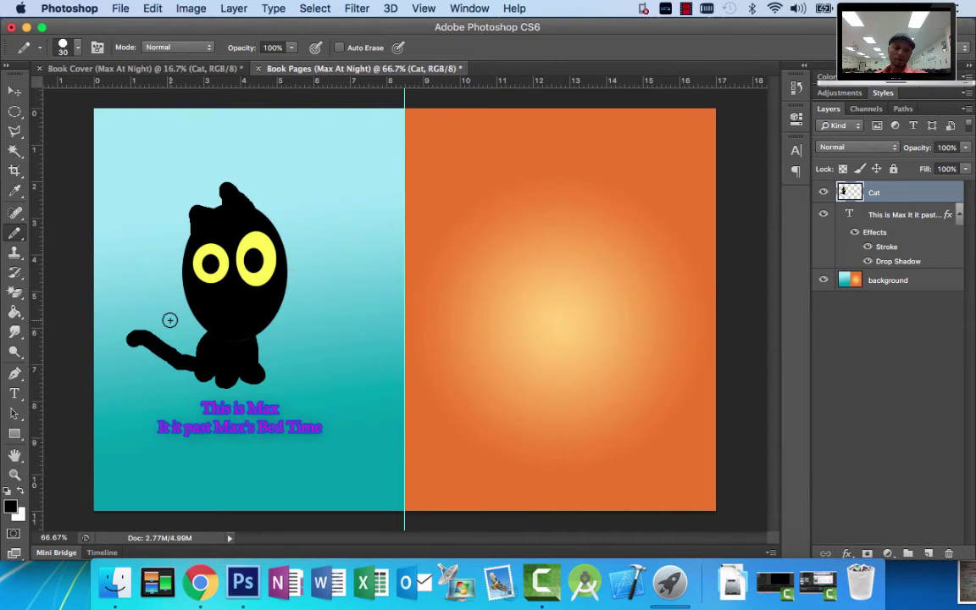
key("bracketleft")
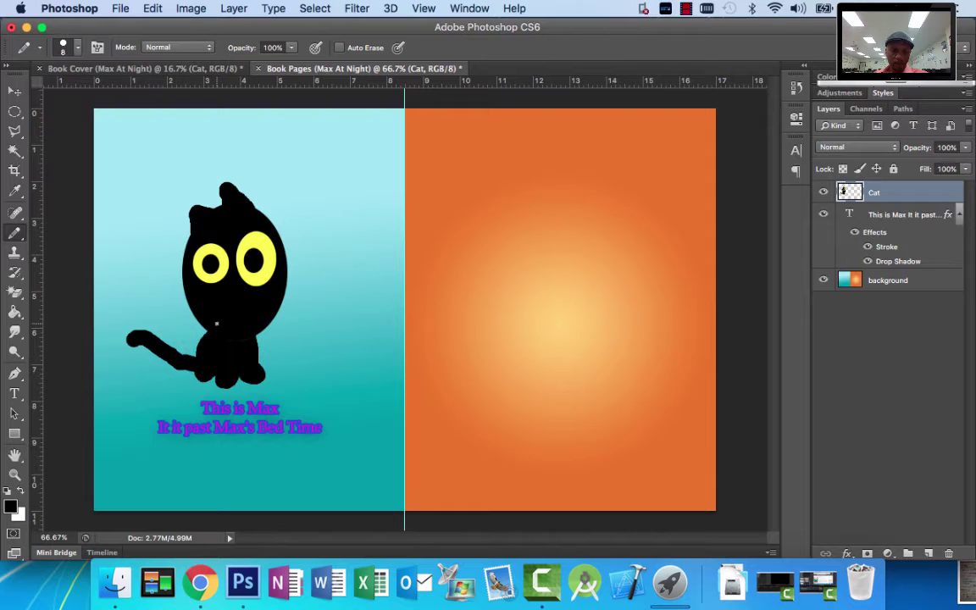
left_click(196, 591)
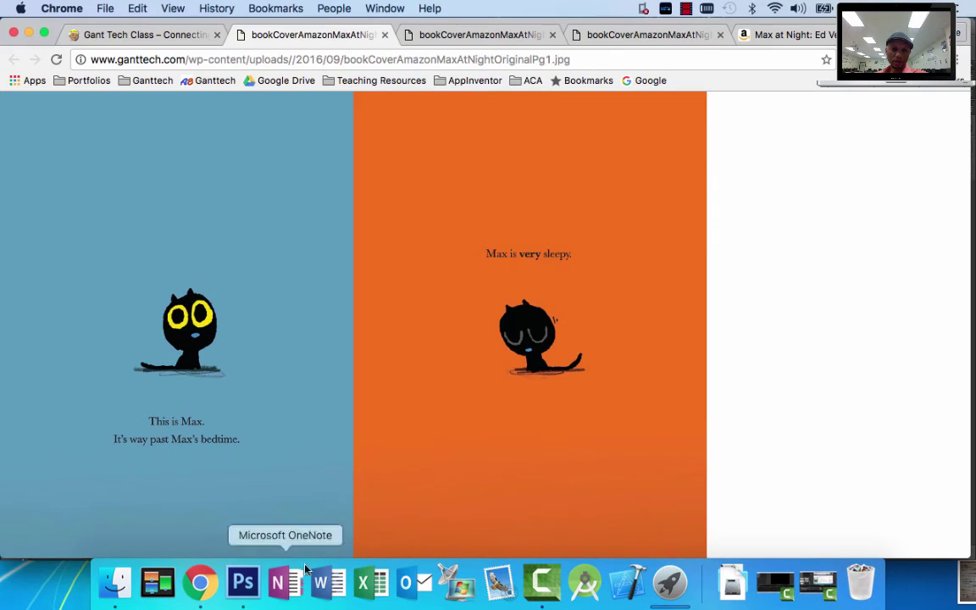
left_click(243, 581)
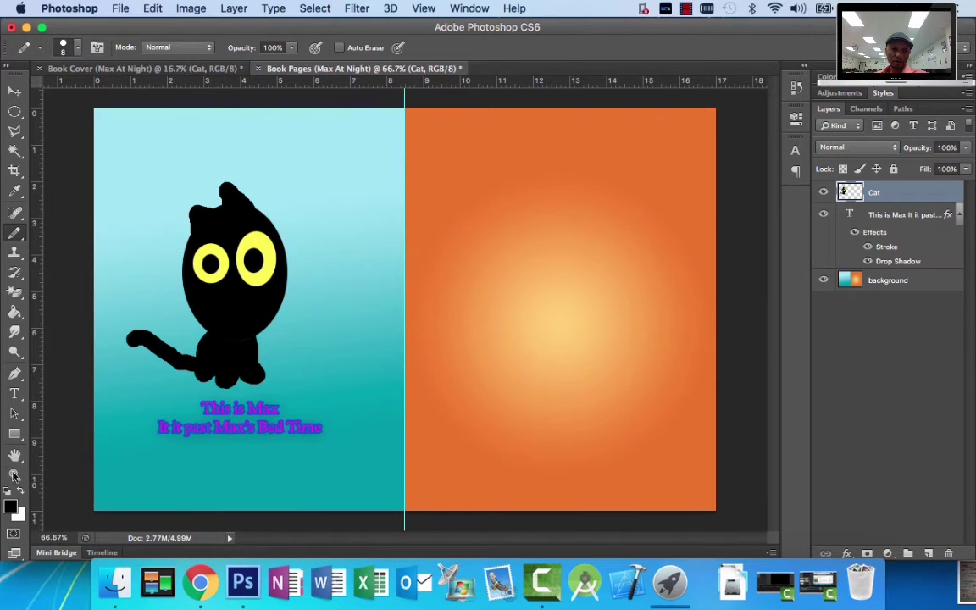
- Paint a pink (#ff9999) nose below the cat's eyes, then switch the paint colour to white
left_click(11, 505)
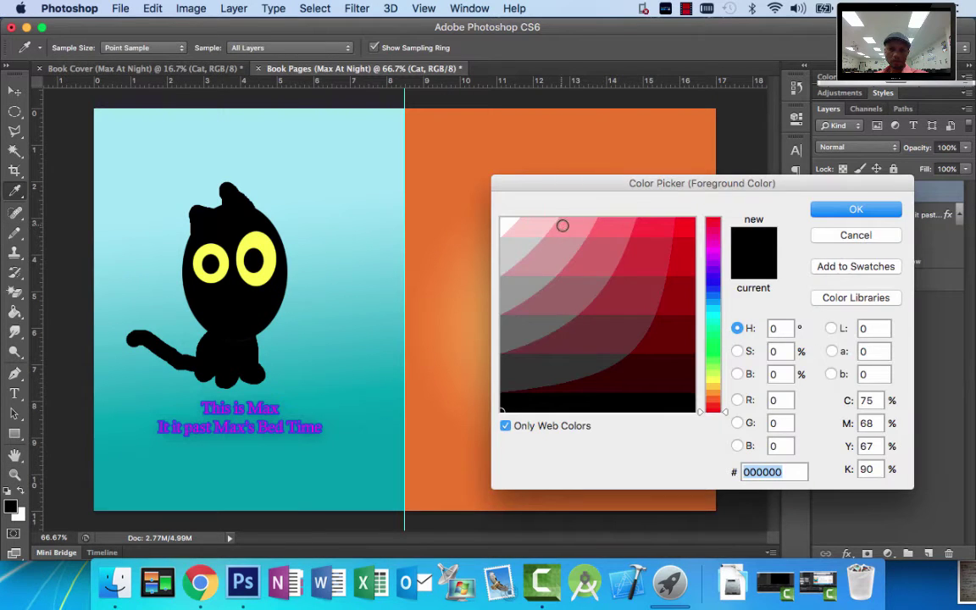
left_click(566, 224)
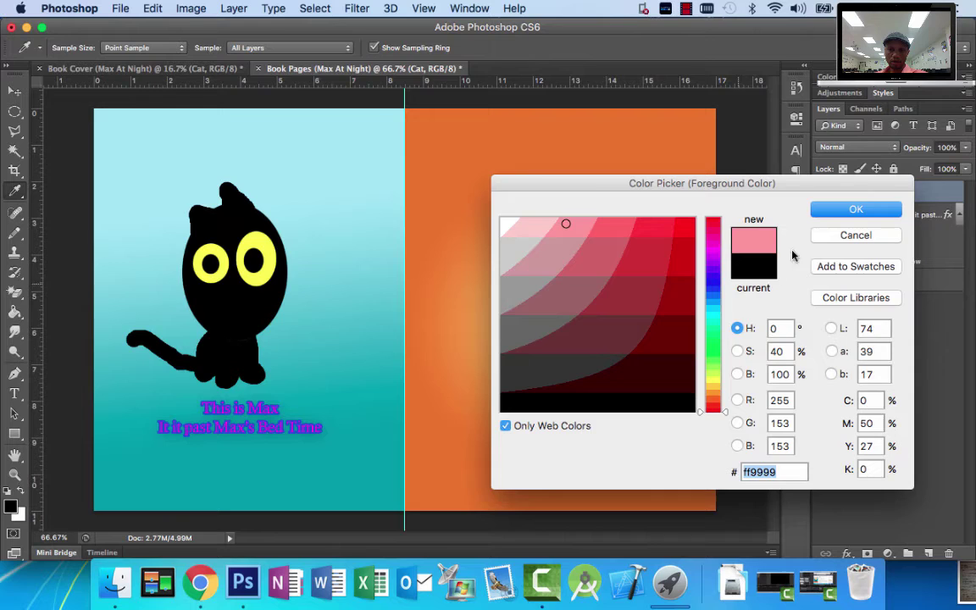
left_click(856, 209)
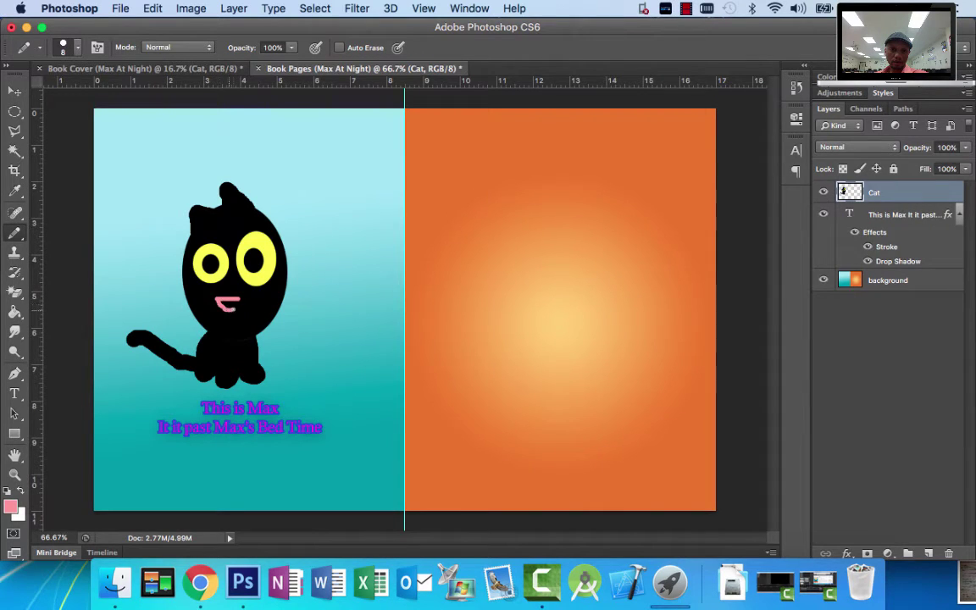
left_click_drag(219, 302, 238, 301)
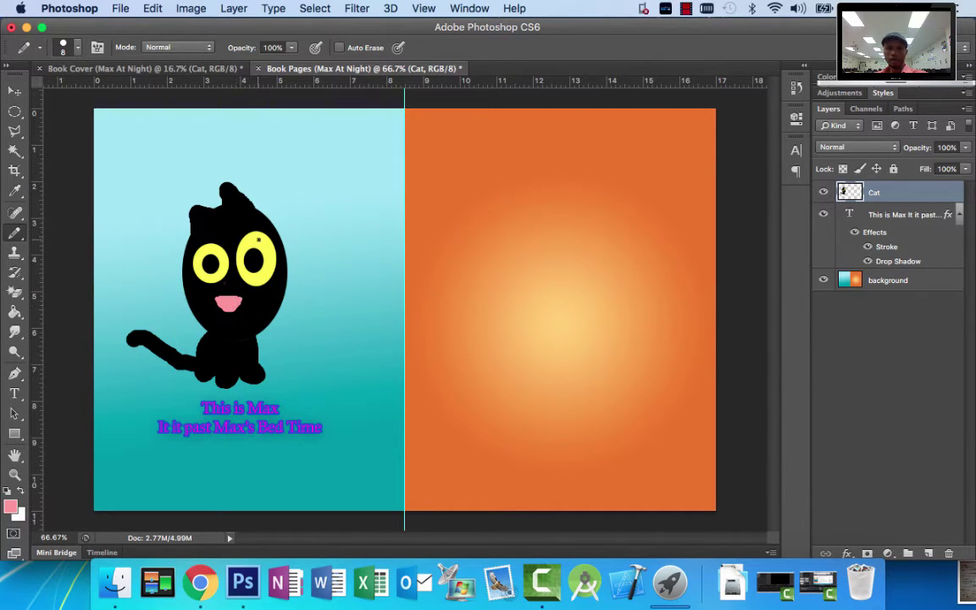
key("x")
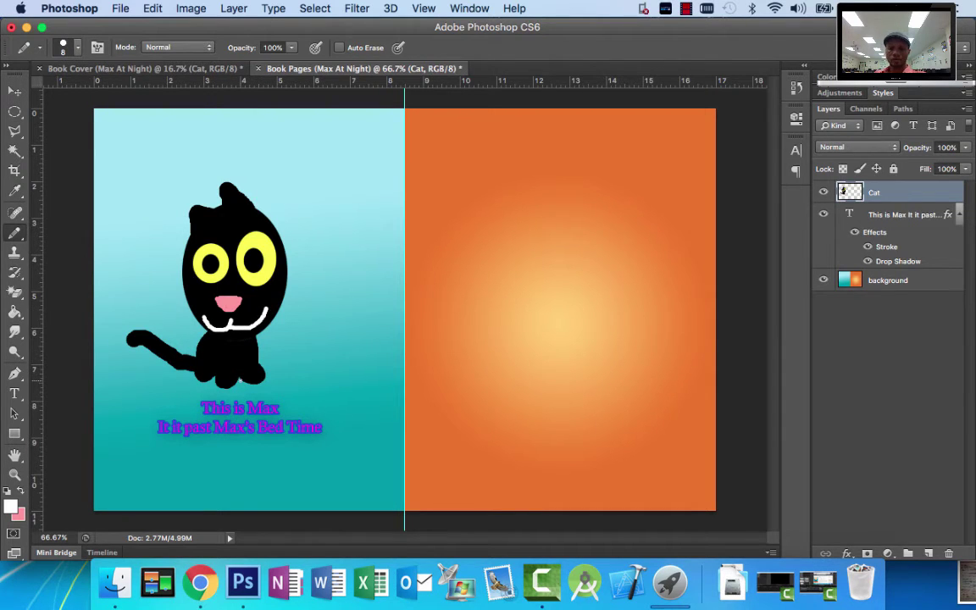
key("super+plus")
key("super+plus")
key("super+plus")
- With a thinner pencil, draw white claw lines on the right, middle and left paws
left_click_drag(161, 434, 621, 323)
mouse_move(412, 383)
left_mouse_down()
mouse_move(525, 203)
mouse_move(589, 195)
left_mouse_up()
key("bracketleft")
key("bracketleft")
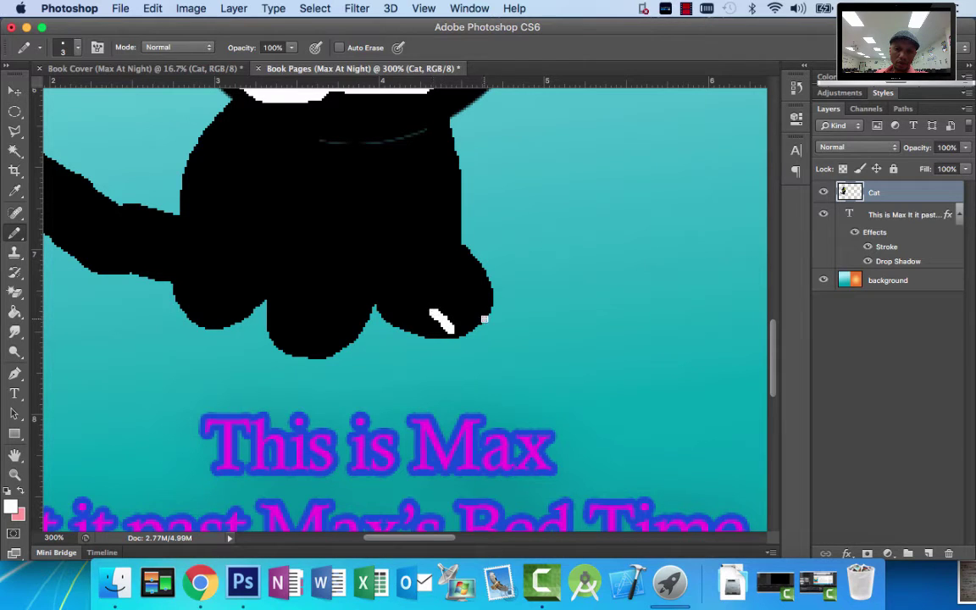
left_click_drag(484, 318, 465, 292)
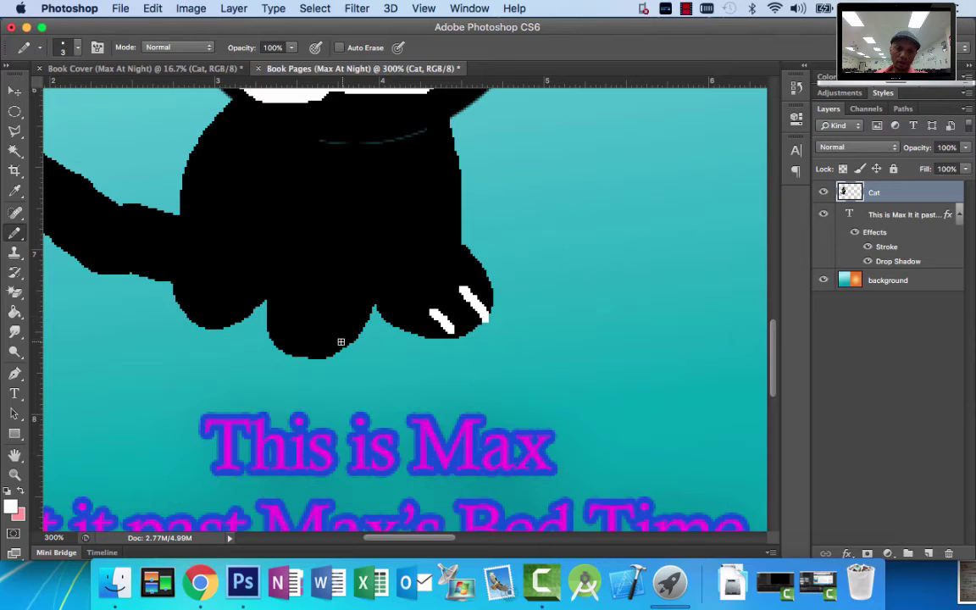
mouse_move(336, 346)
left_mouse_down()
mouse_move(333, 322)
mouse_move(298, 323)
left_mouse_up()
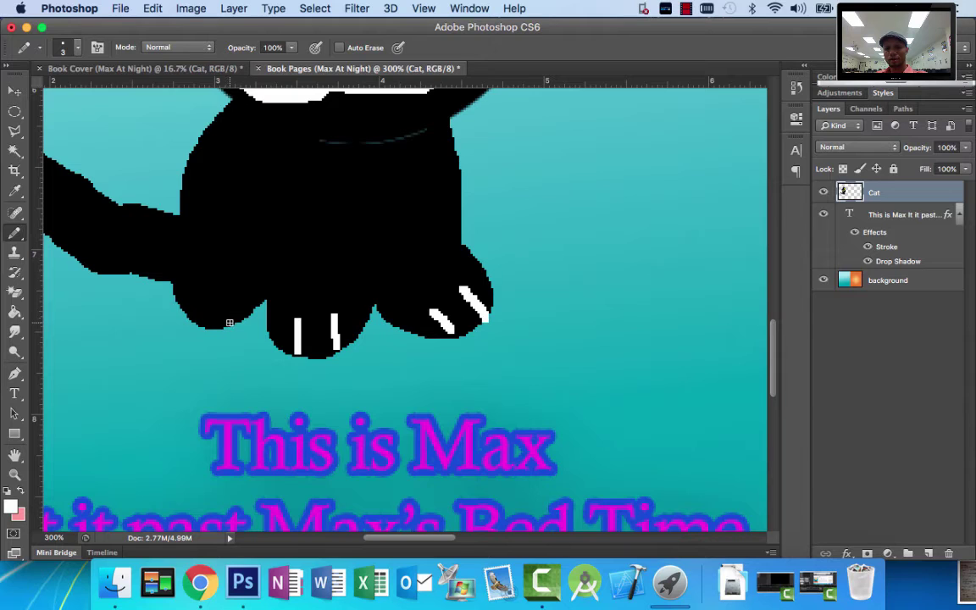
left_click_drag(229, 316, 222, 301)
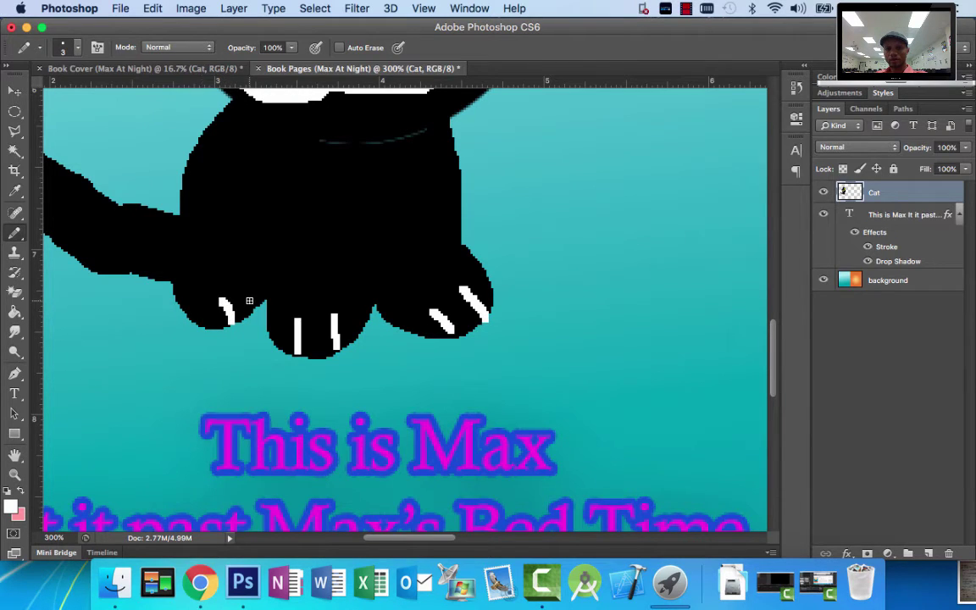
left_click_drag(251, 300, 246, 289)
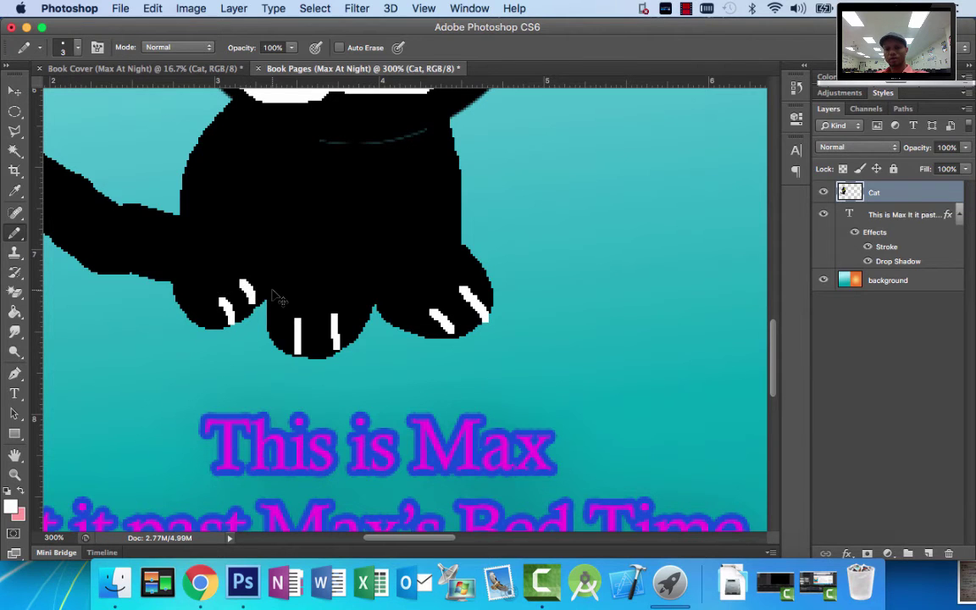
key("super+minus")
key("super+minus")
key("super+minus")
key("super+minus")
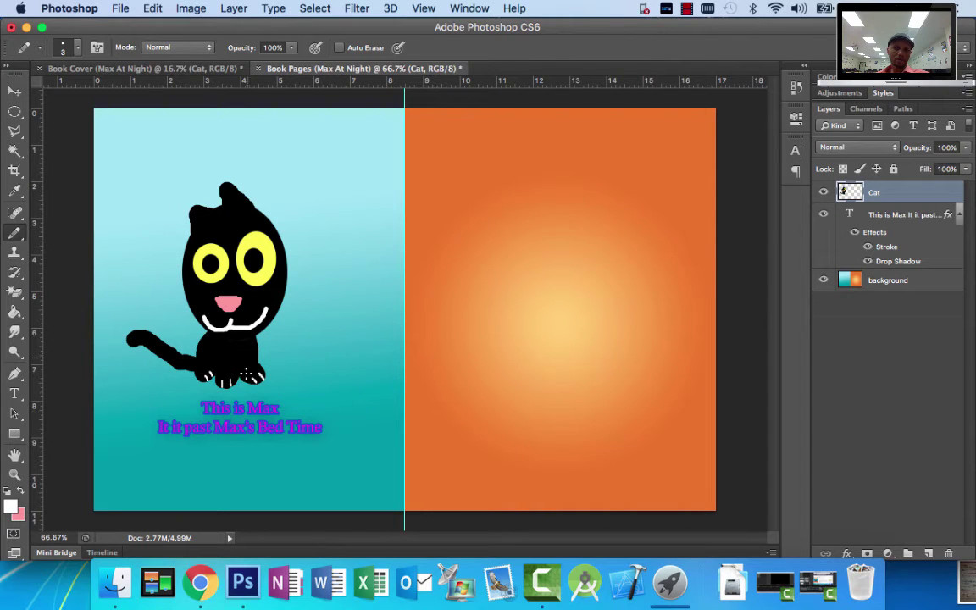
- Review the Max at Night reference pages through the good-night spread, then return to Photoshop
left_click(200, 581)
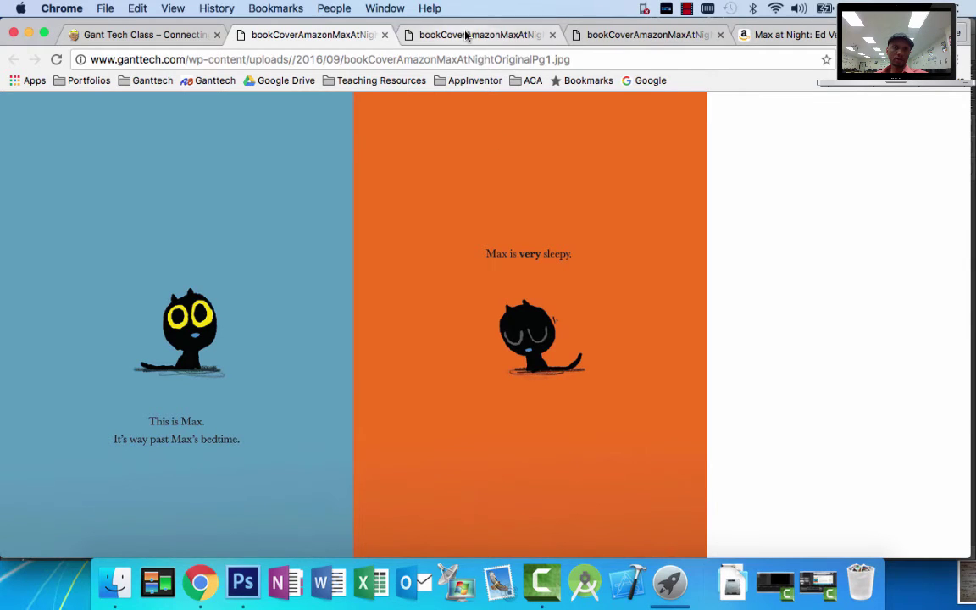
left_click(424, 38)
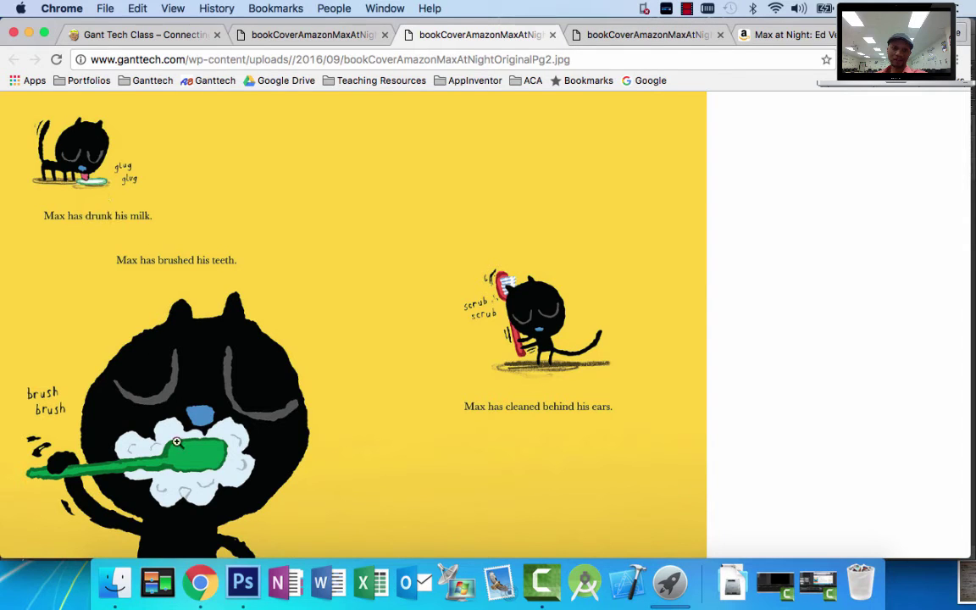
left_click(630, 38)
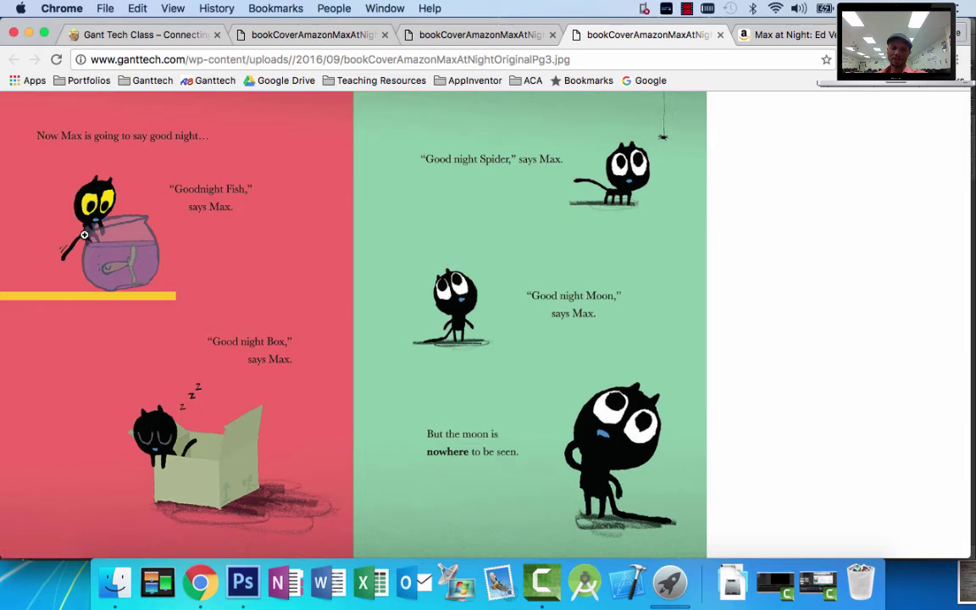
left_click(243, 582)
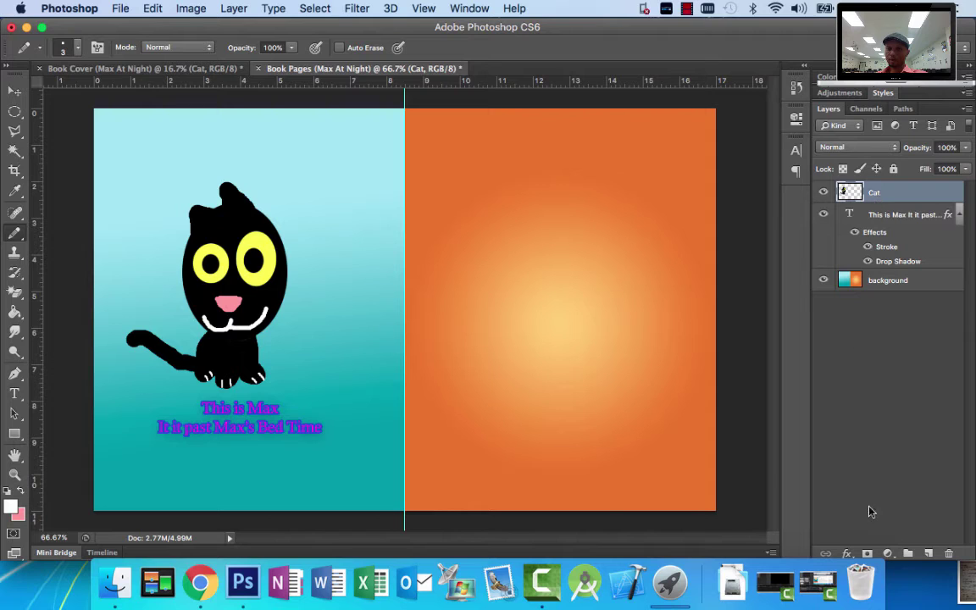
- Create a group named 'Page 1 & 2' and move the Cat, text and background layers into it
left_click(907, 553)
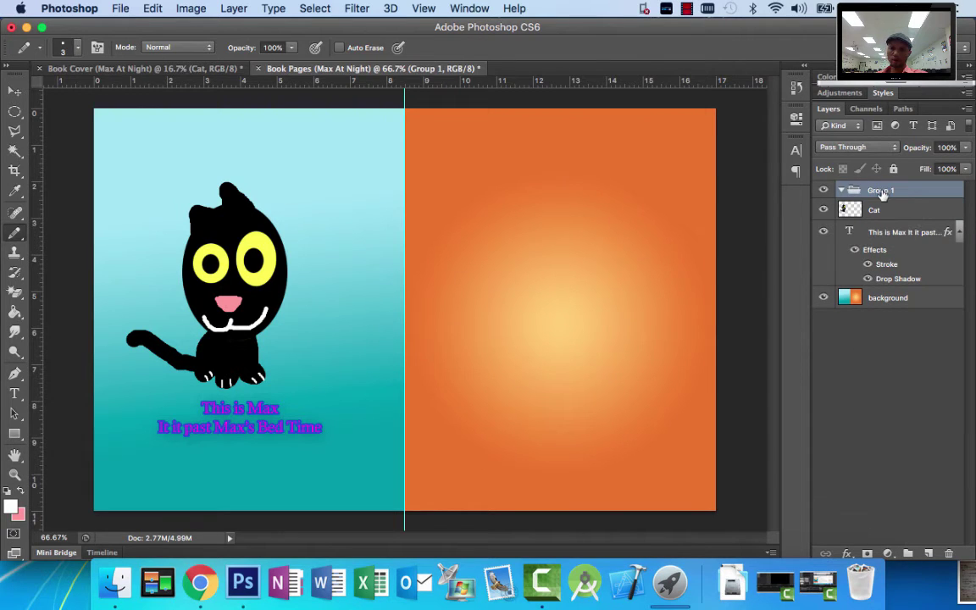
double_click(881, 191)
type("Page 1 & 2")
key("Return")
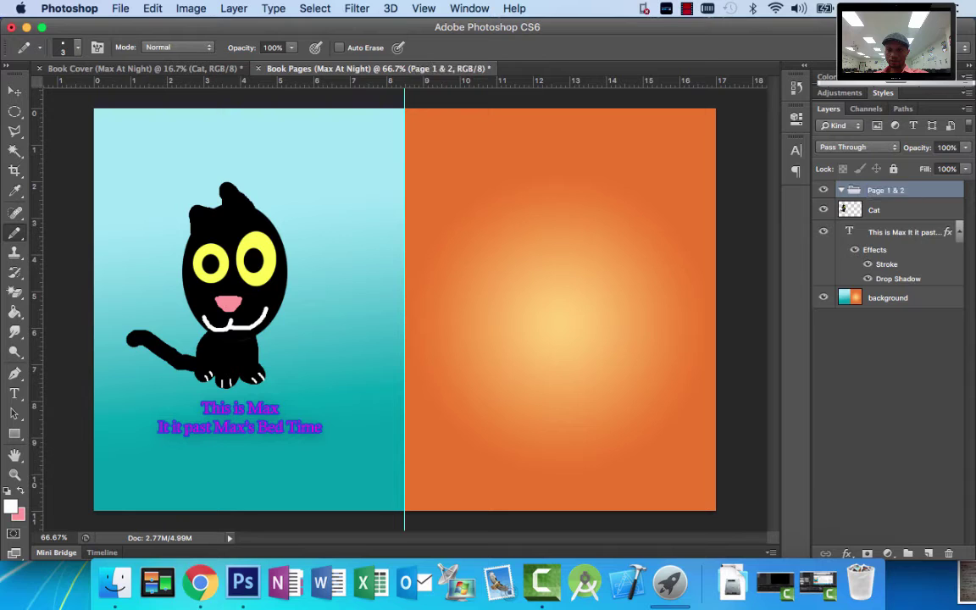
left_click(877, 210)
left_click(880, 298, "shift")
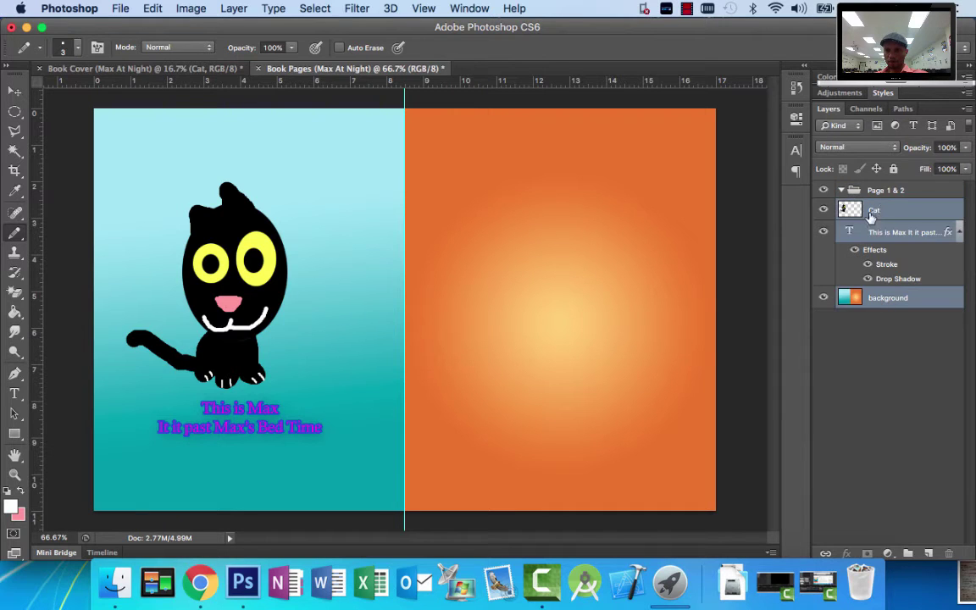
left_click_drag(872, 209, 872, 199)
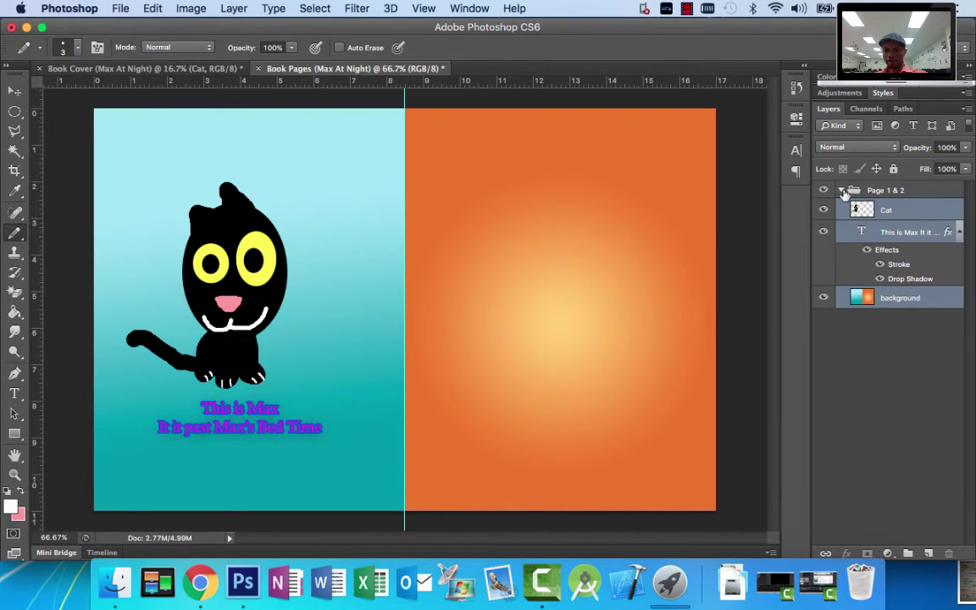
left_click(841, 190)
left_click(841, 191)
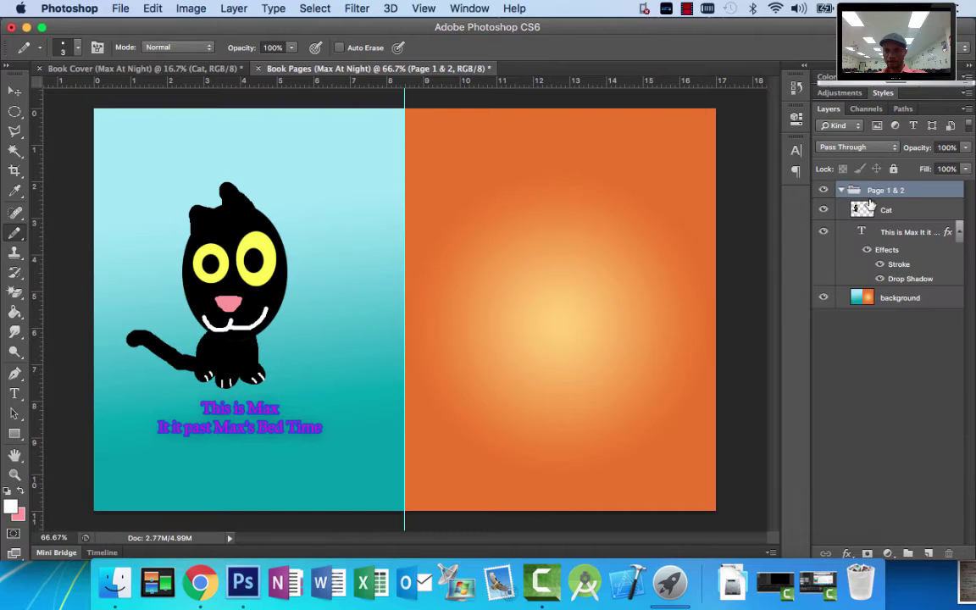
left_click(886, 211)
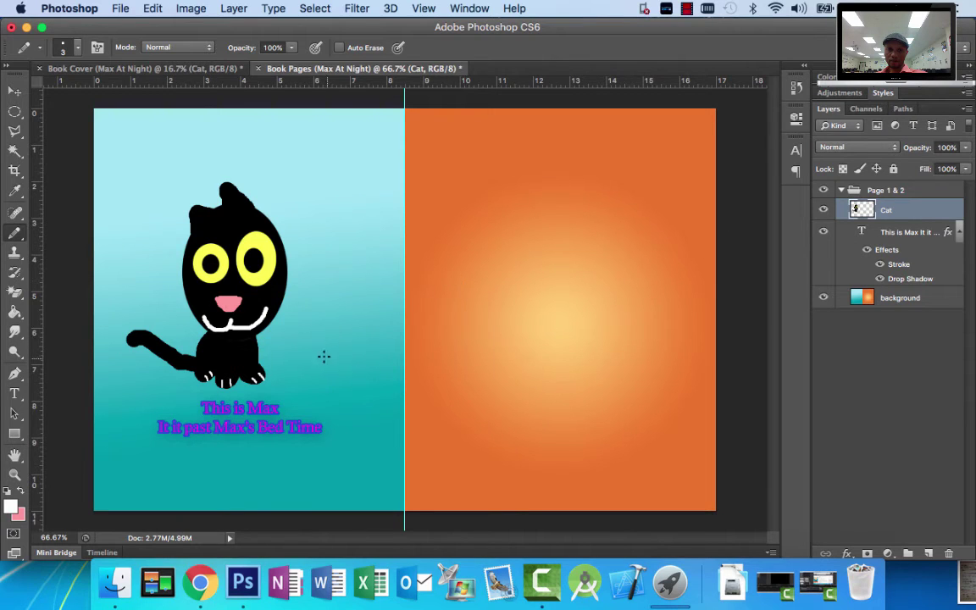
left_click(958, 232)
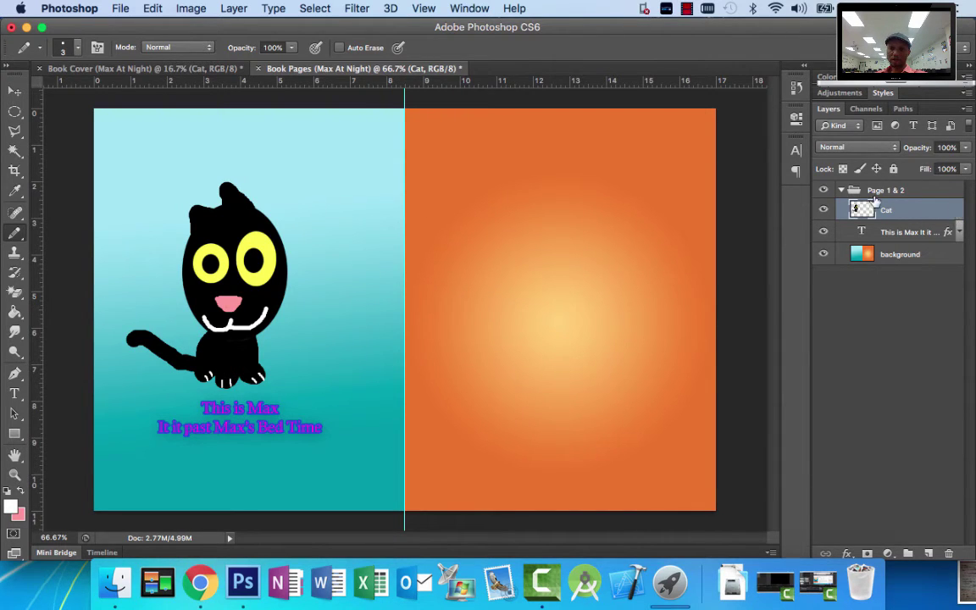
- Put the Cat layer in its own nested group named 'Page 1'
left_click(907, 553)
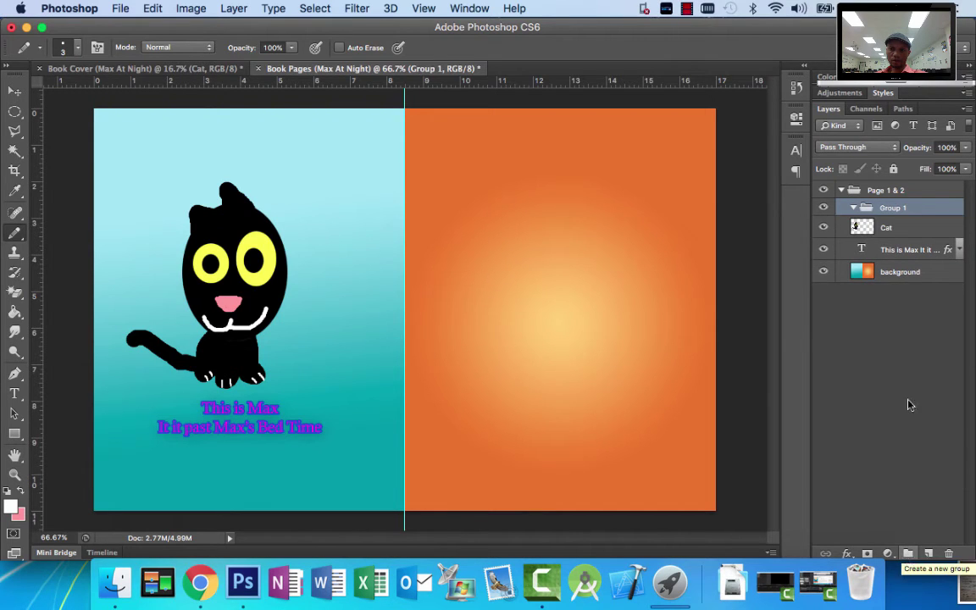
double_click(895, 207)
type("Page ")
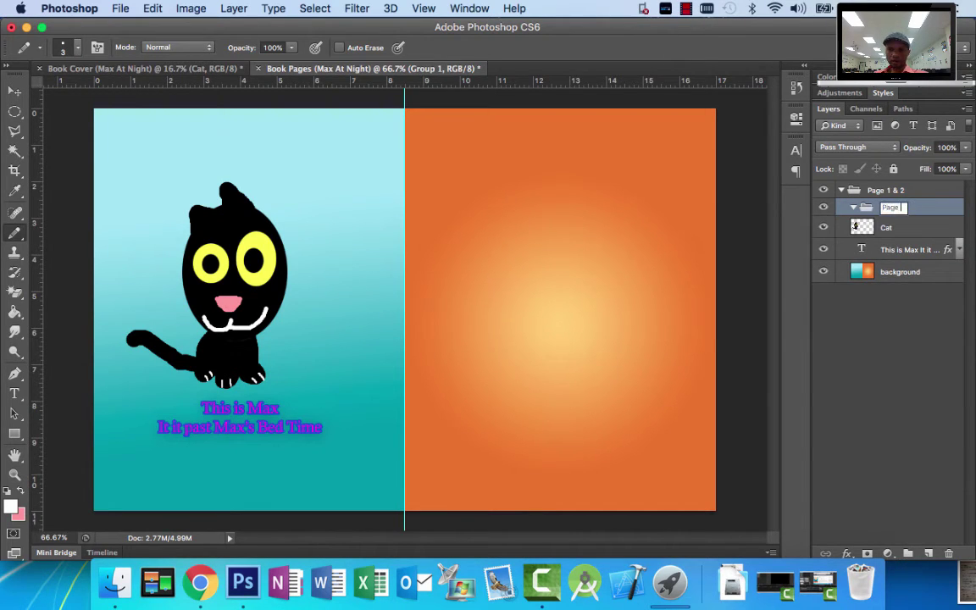
type("1")
key("Return")
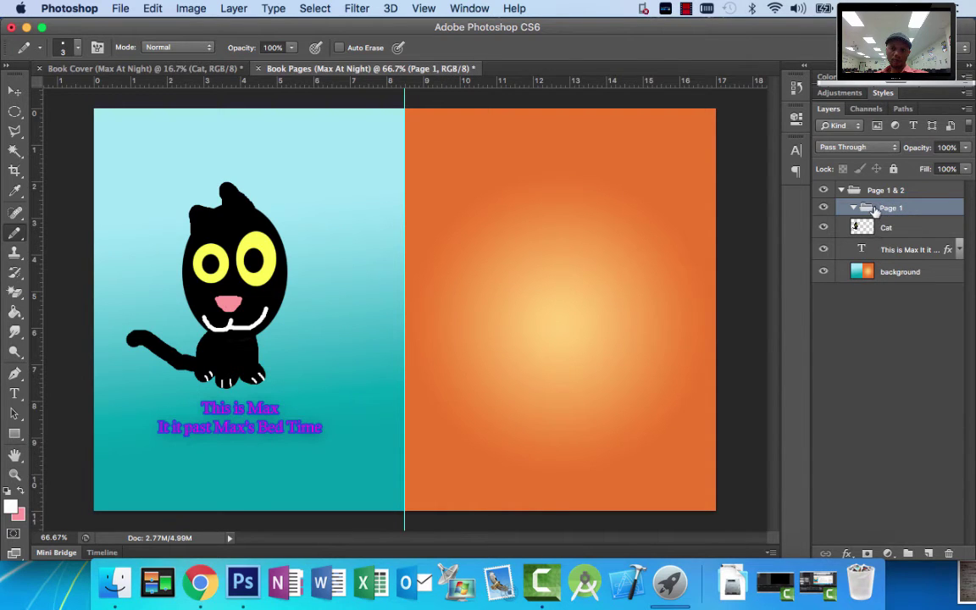
left_click_drag(904, 251, 882, 224)
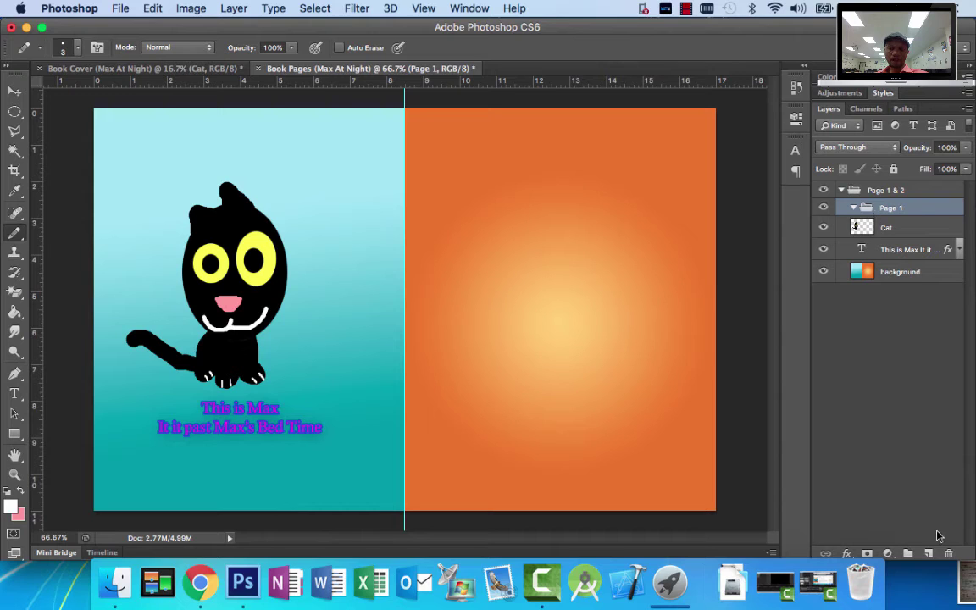
- Ungroup Page 1, keeping its layers inside the Page 1 & 2 group
key("super+shift+g")
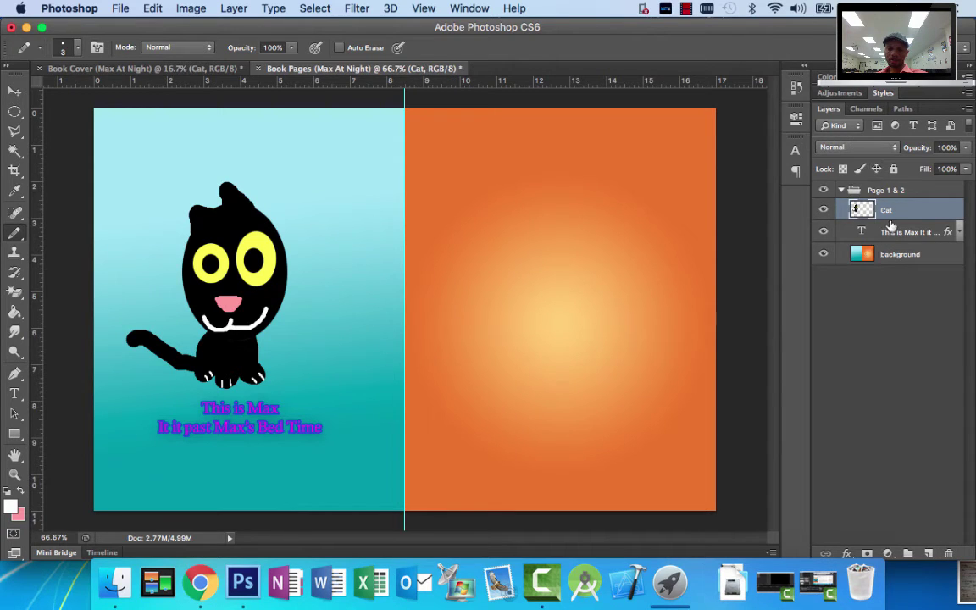
left_click(840, 190)
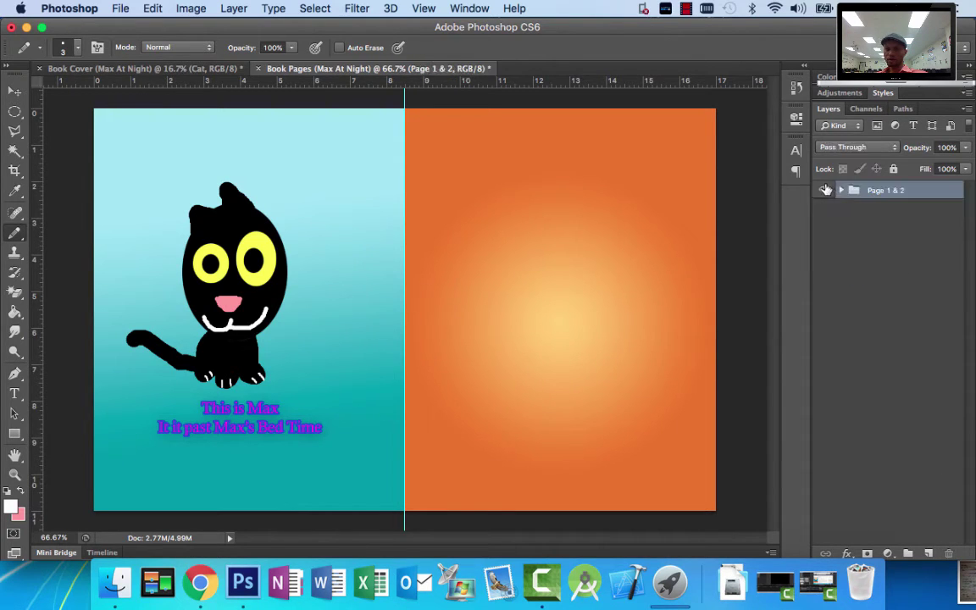
left_click(825, 190)
left_click(825, 189)
- Create a 'Page 3 & 4' group containing a layer named 'background'
left_click(907, 553)
double_click(879, 189)
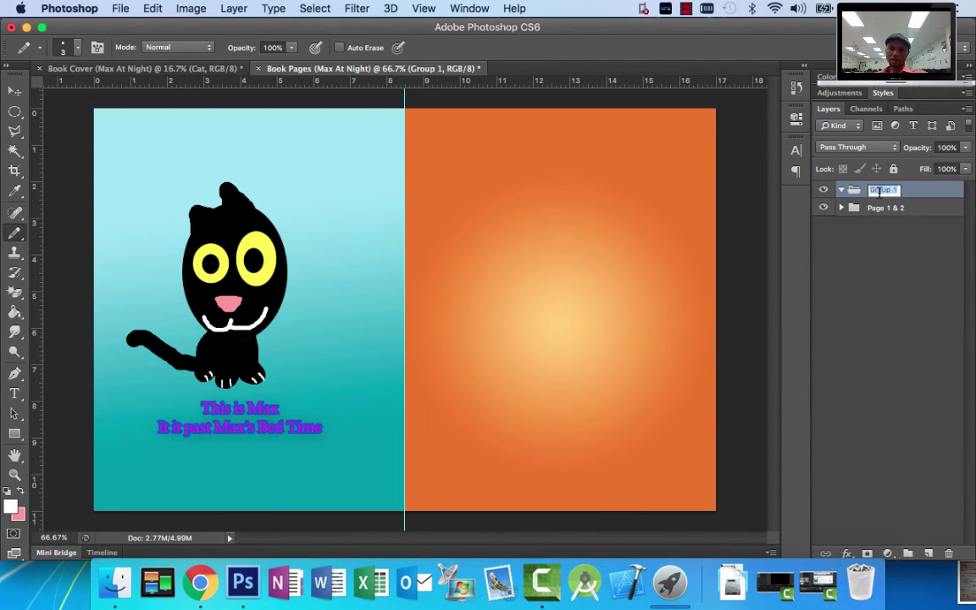
type("Page 3 & 4")
key("Return")
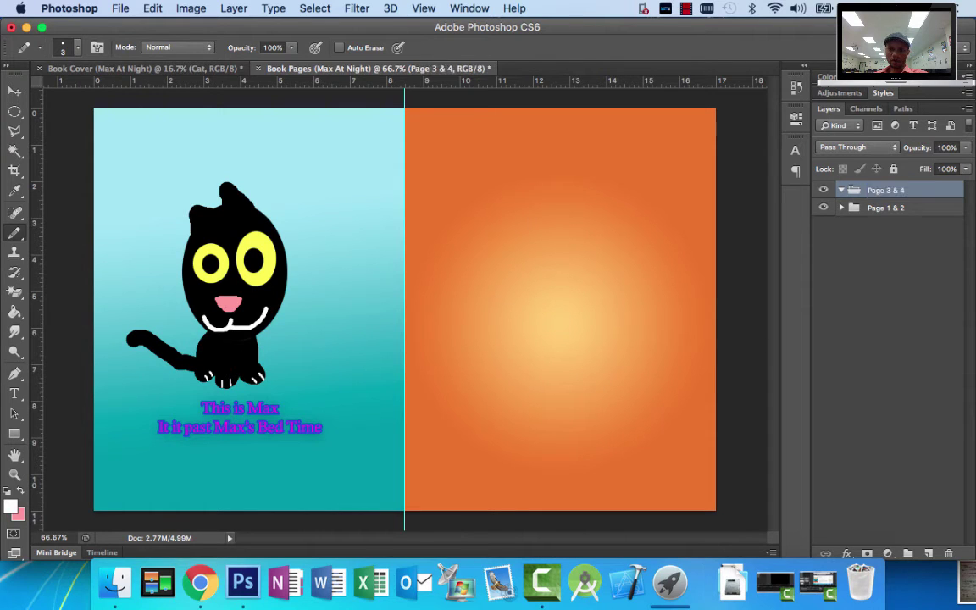
left_click(928, 553)
double_click(894, 209)
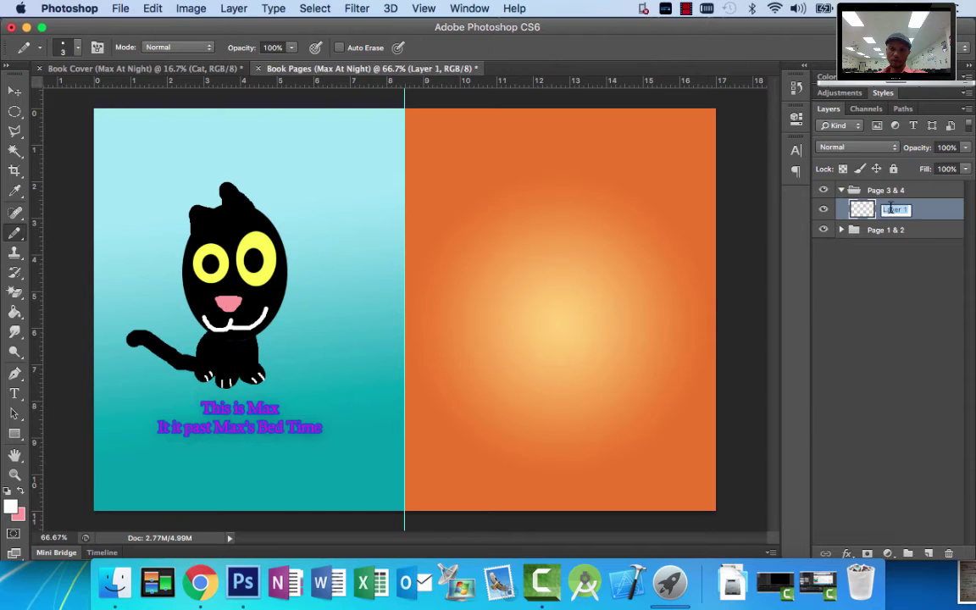
type("background")
key("Return")
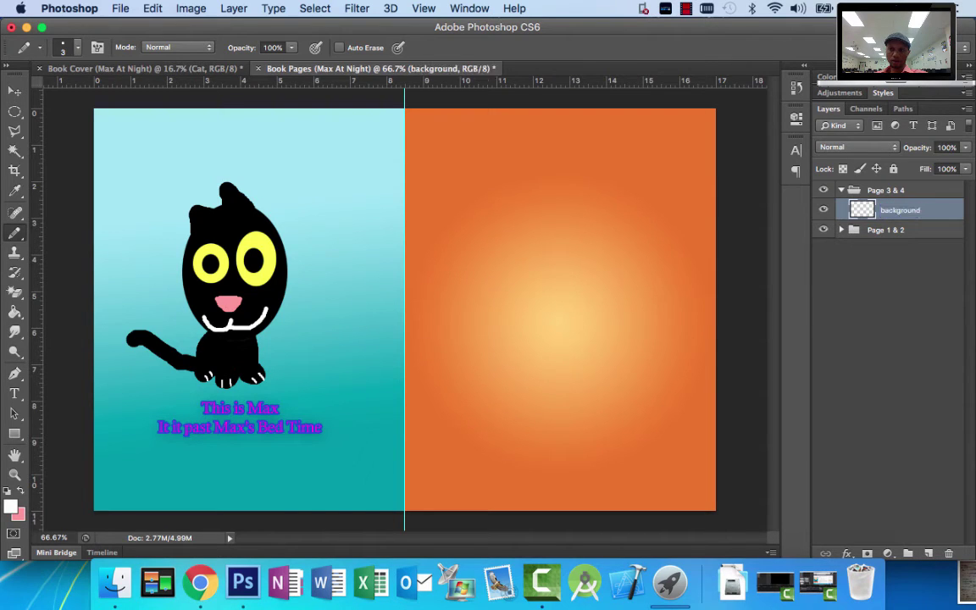
left_click(854, 191)
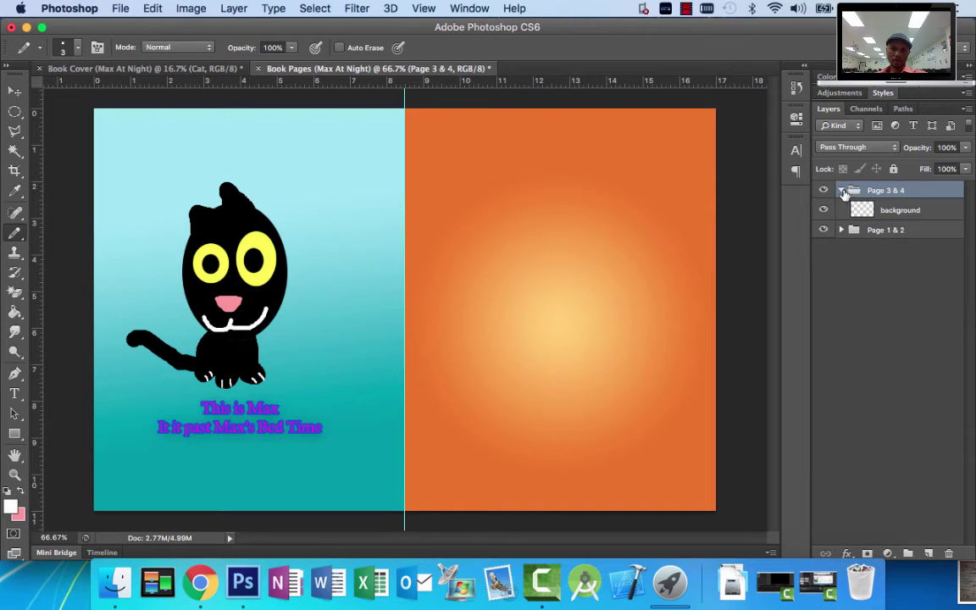
left_click(840, 191)
- Create a hidden 'Page 5 & 6' group containing a layer named 'background'
key("super+g")
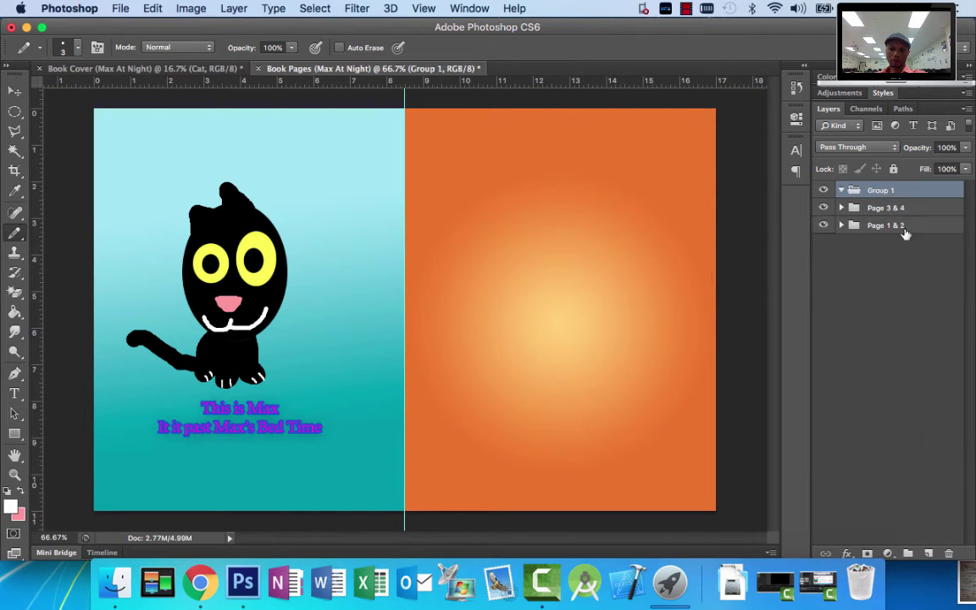
double_click(879, 190)
type("Page 5 & 6")
key("Return")
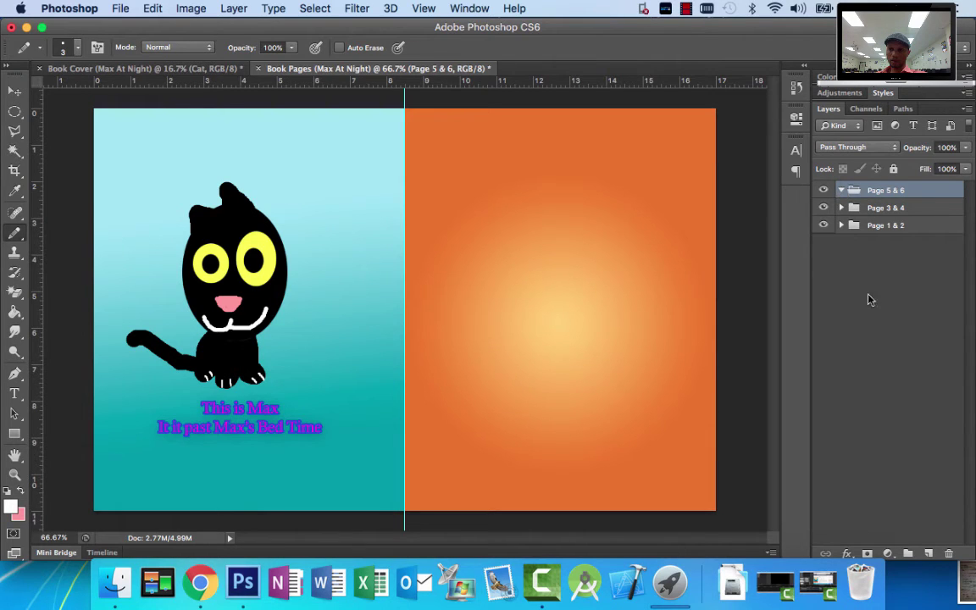
left_click(927, 553)
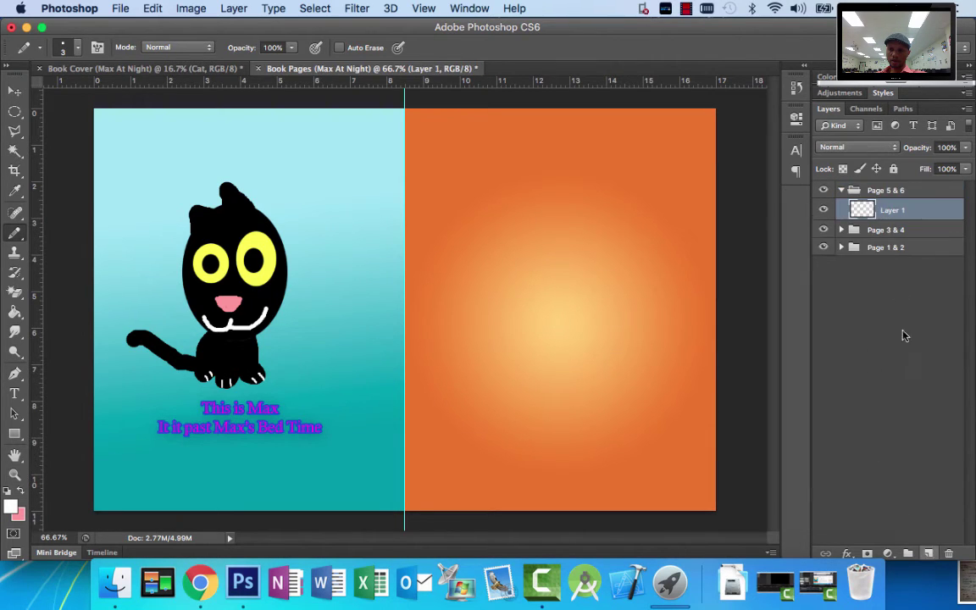
double_click(894, 210)
type("background")
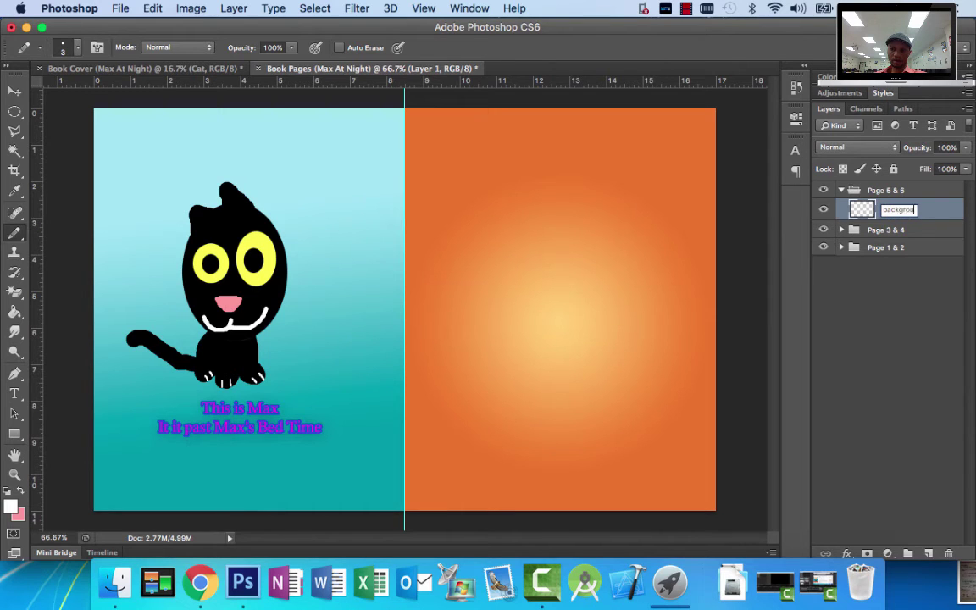
key("Return")
left_click(841, 191)
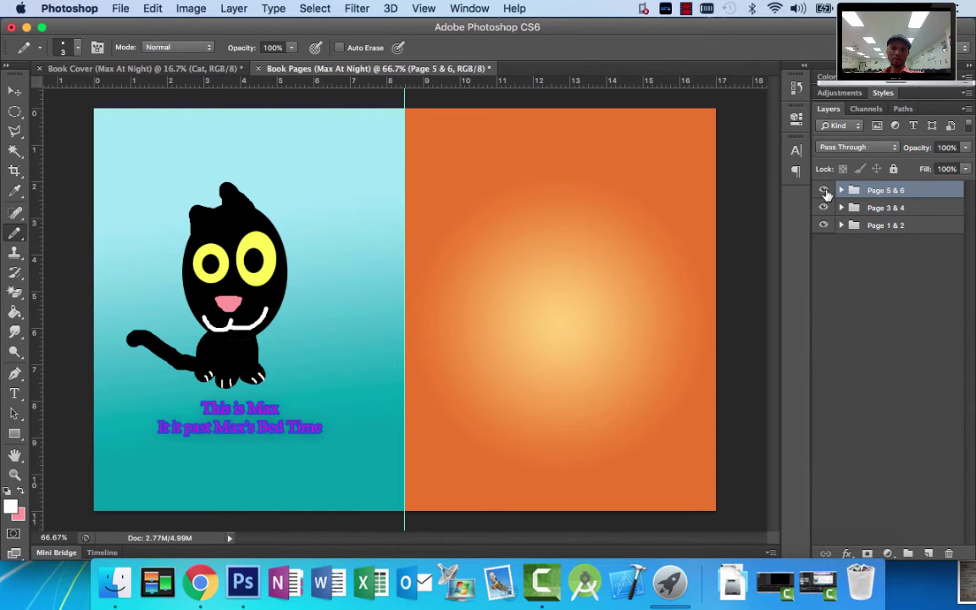
left_click(823, 190)
- Lock All on the Page 1 & 2 background and text layers
left_click(841, 224)
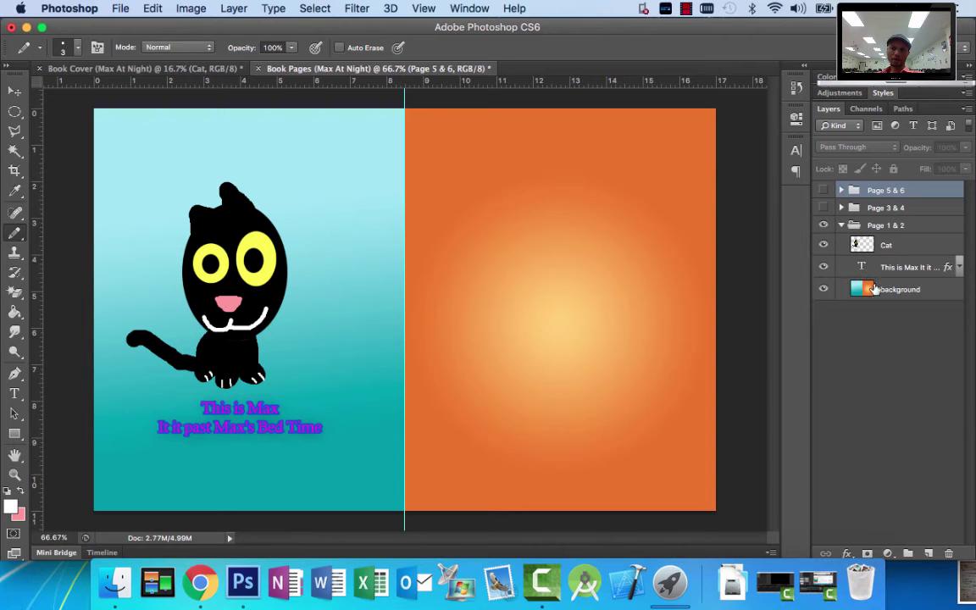
left_click(844, 290)
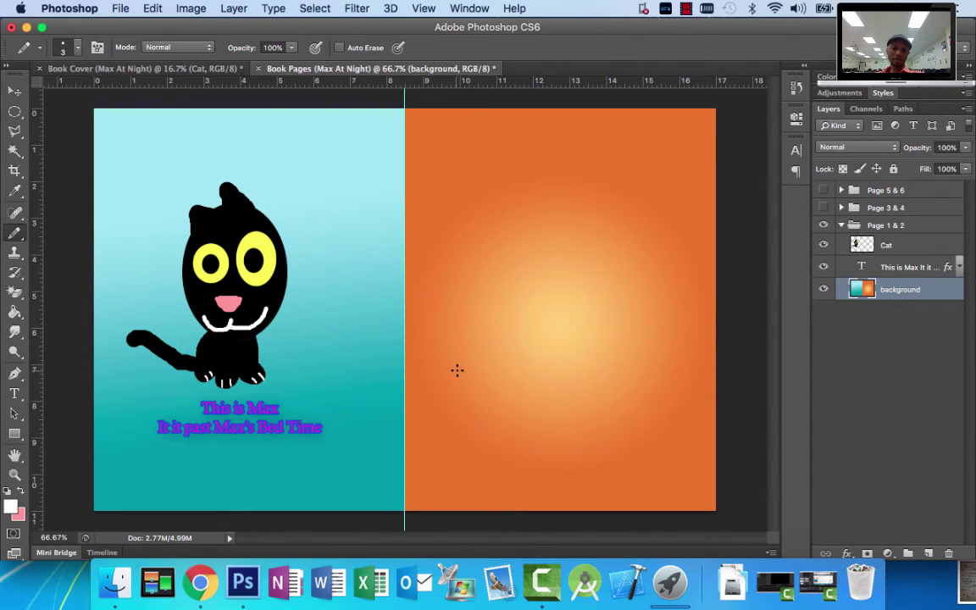
left_click(894, 168)
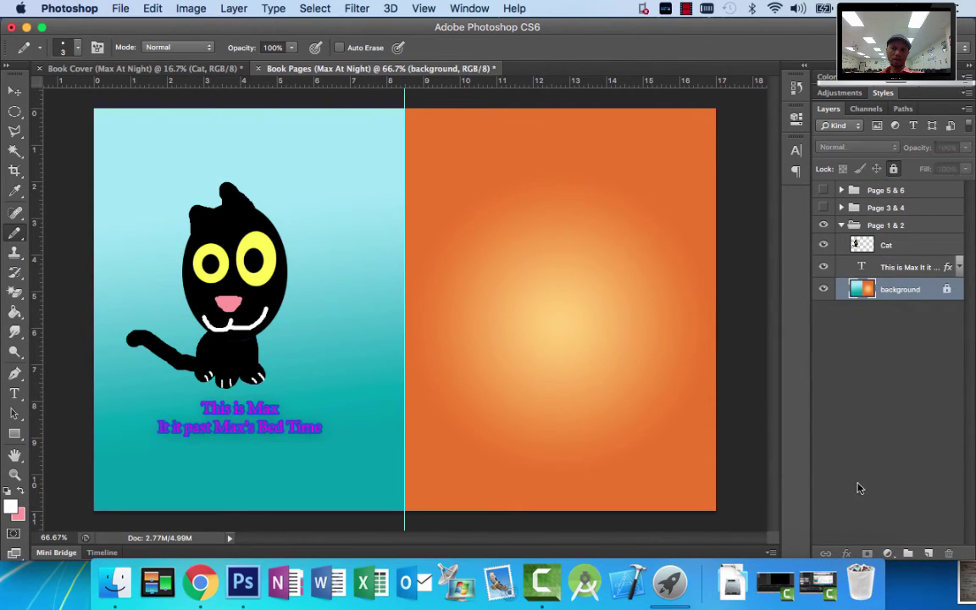
left_click(880, 268)
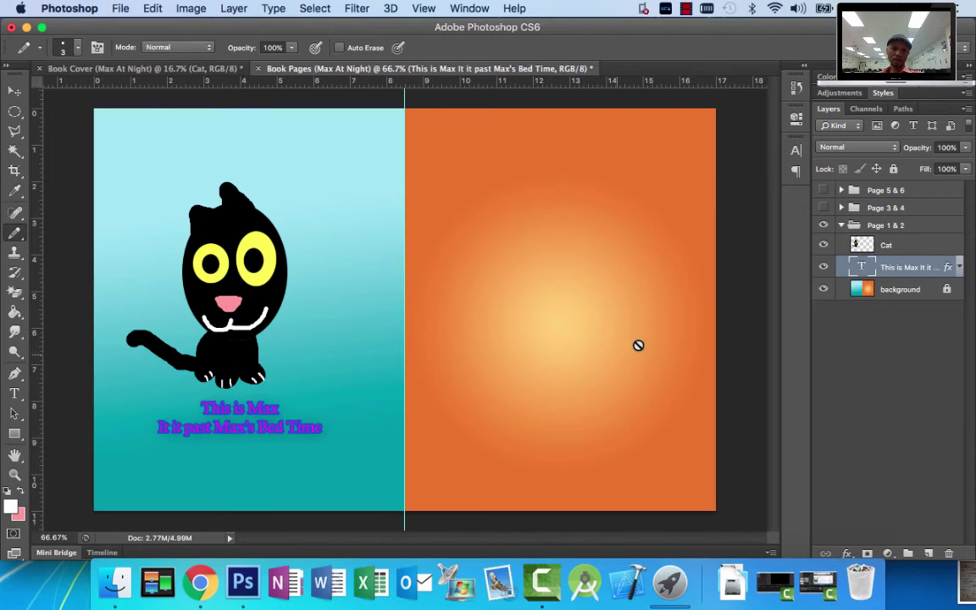
left_click(894, 168)
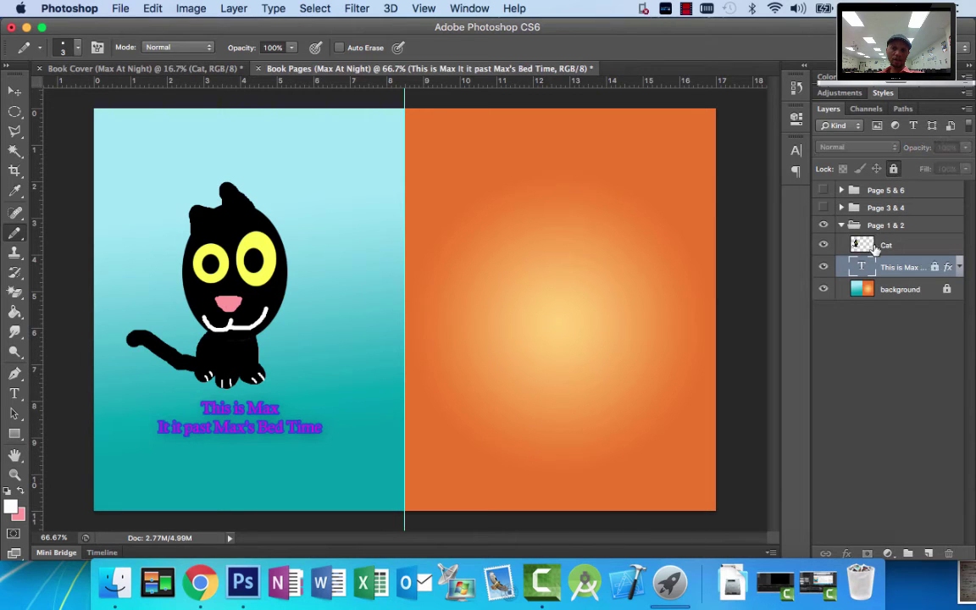
left_click(875, 246)
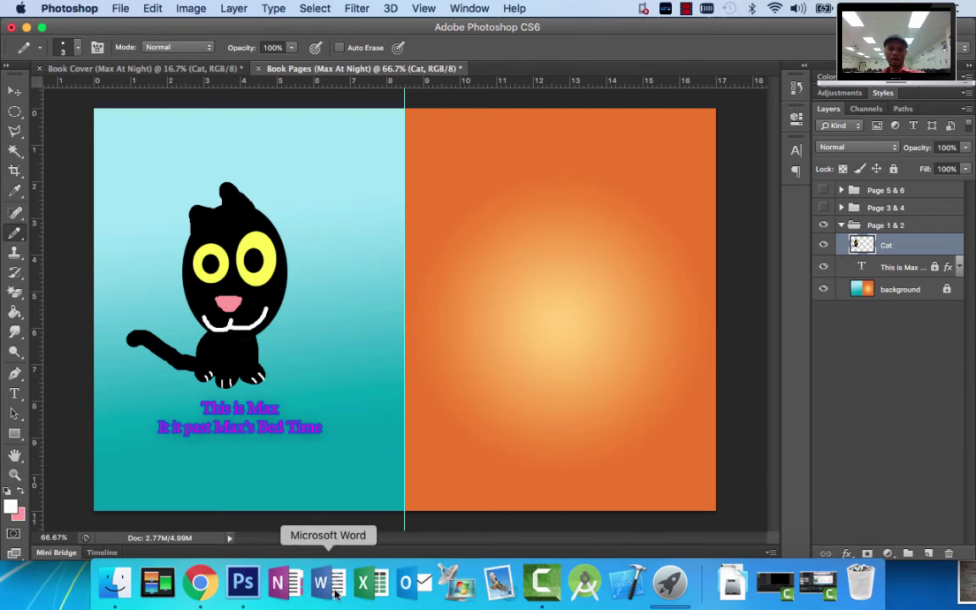
- Compare the first, second and third Max at Night reference images, then return to Book Pages
left_click(198, 582)
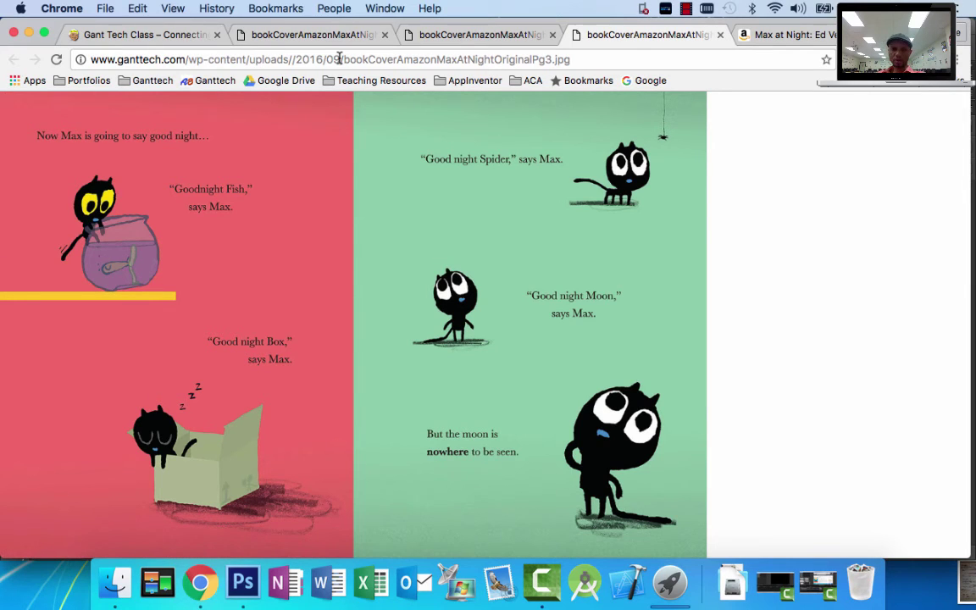
left_click(311, 36)
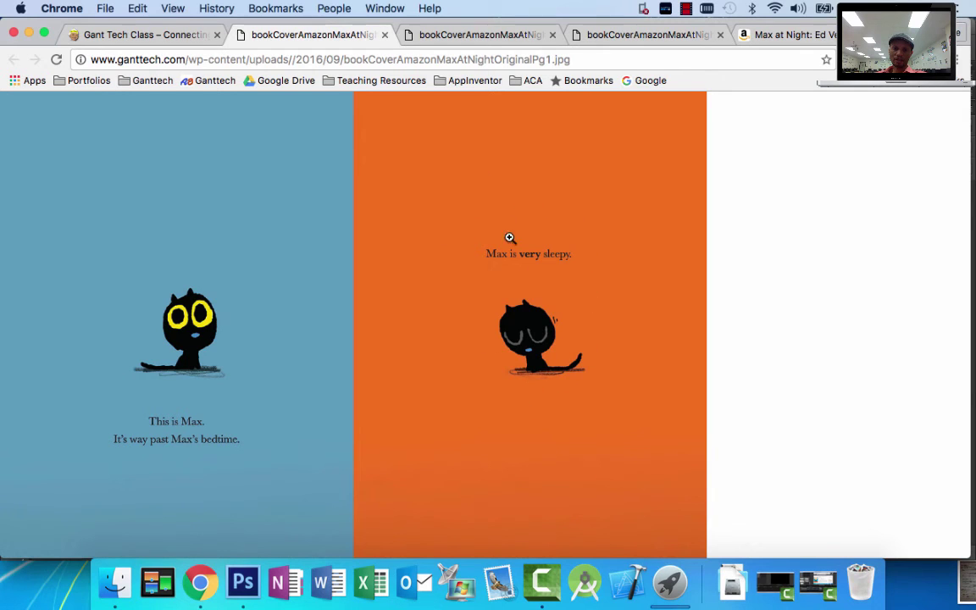
left_click(481, 35)
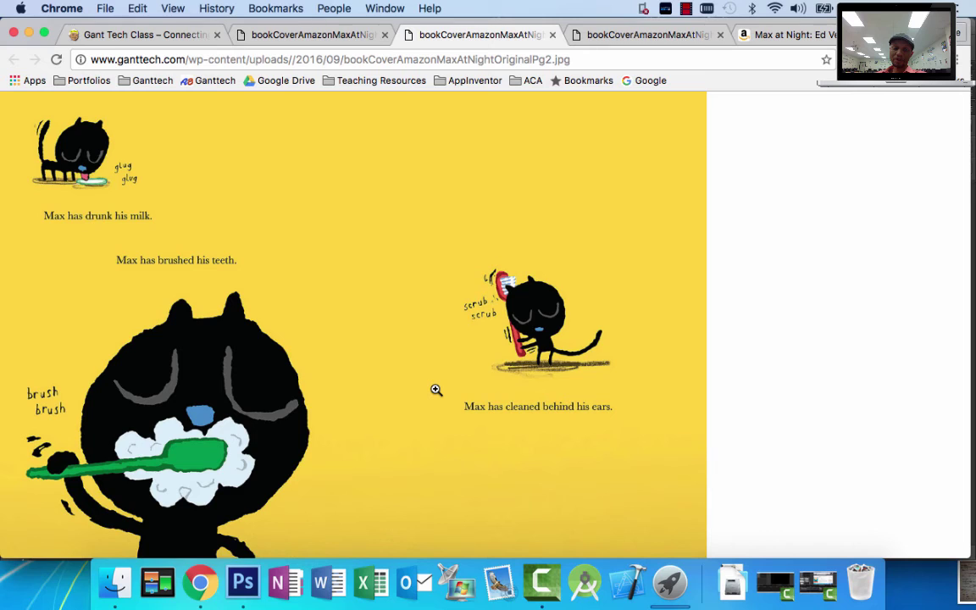
left_click(576, 36)
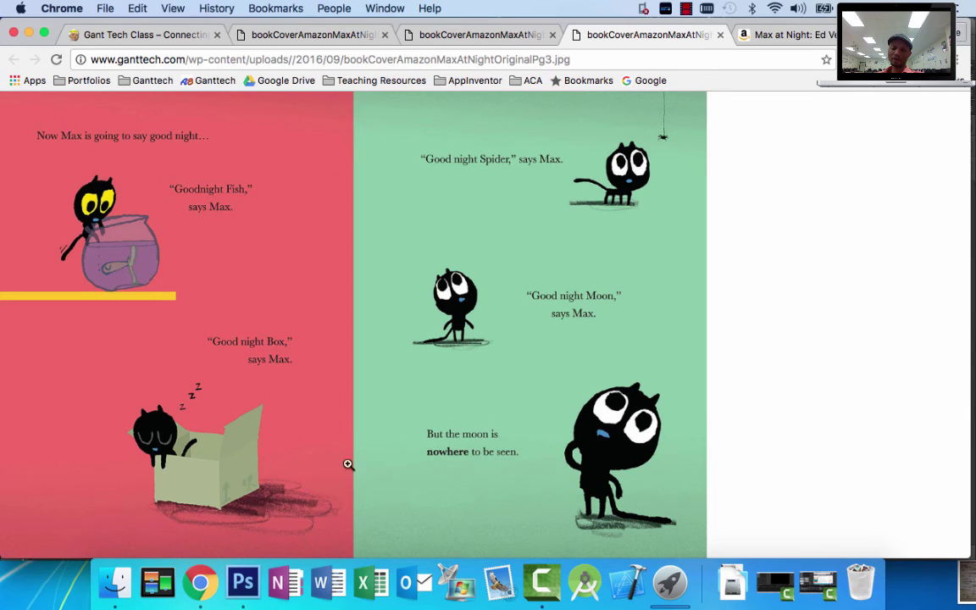
left_click(243, 584)
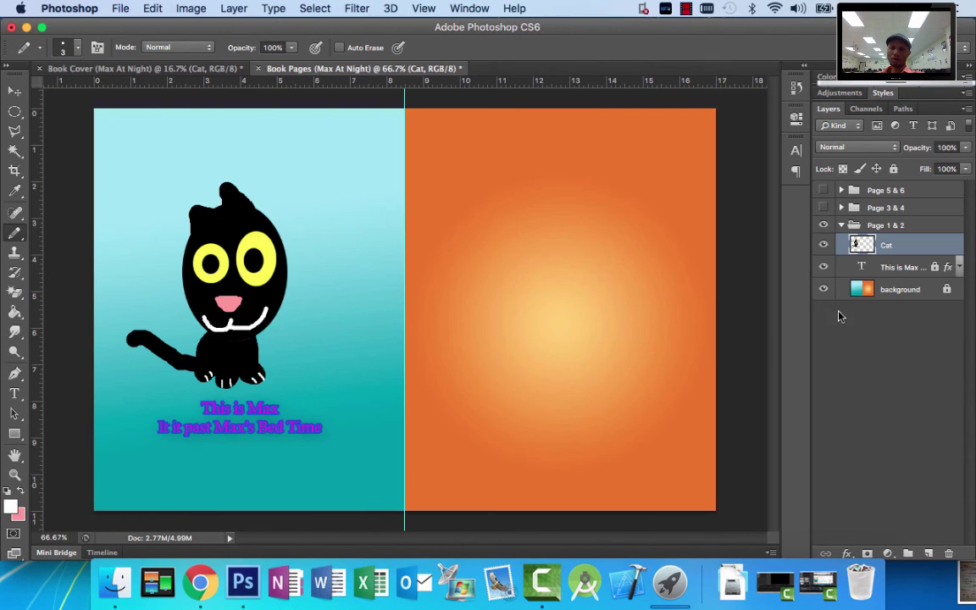
- Check the layers in the Page 1 & 2, 3 & 4 and 5 & 6 groups, then go back to Chrome
left_click(840, 225)
left_click(840, 225)
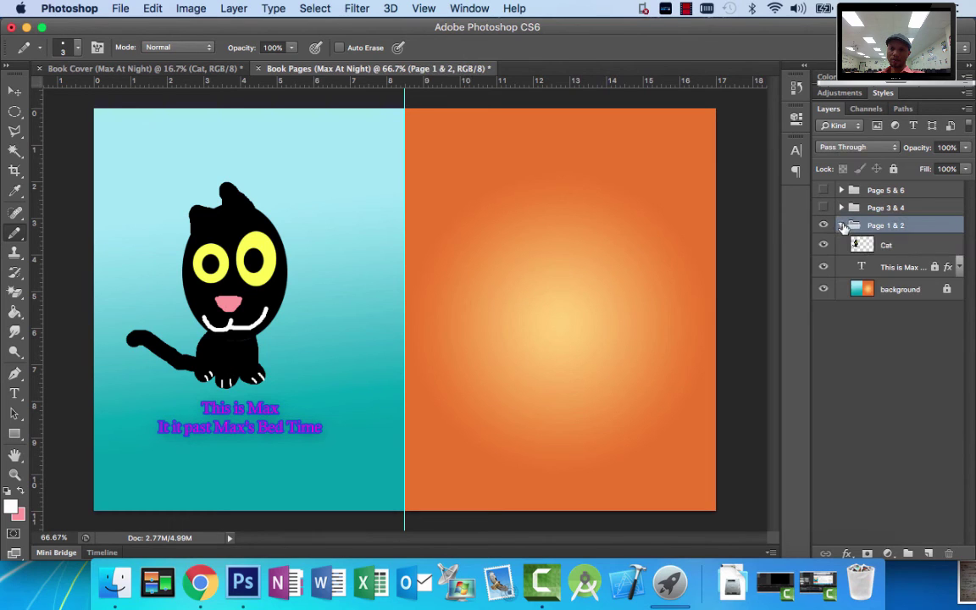
left_click(892, 286)
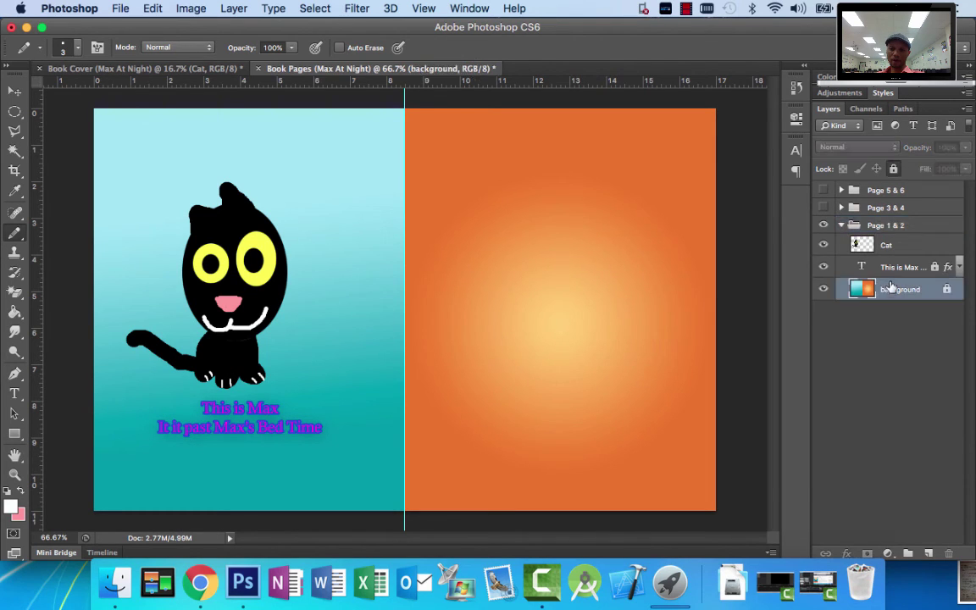
left_click(841, 226)
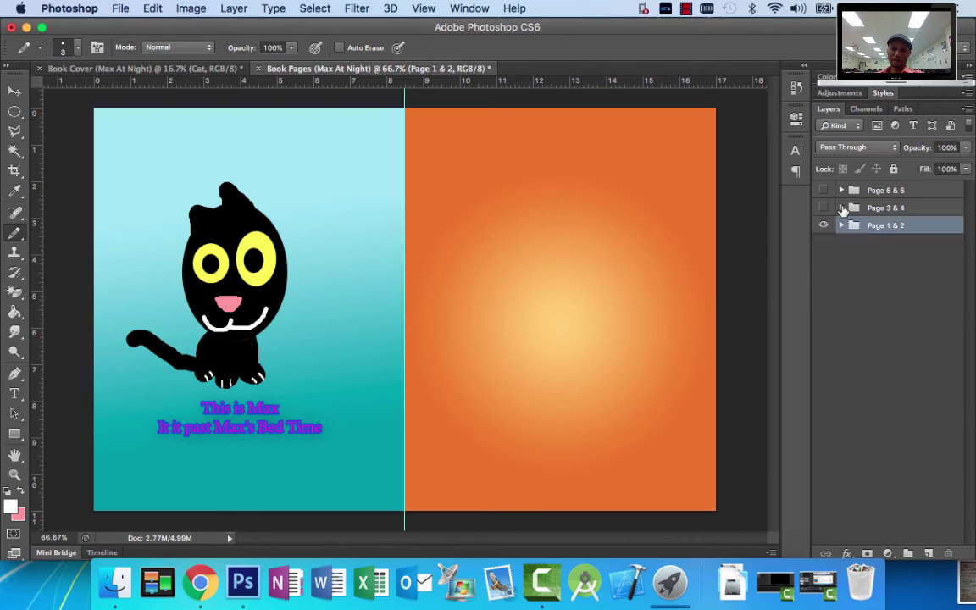
left_click(841, 208)
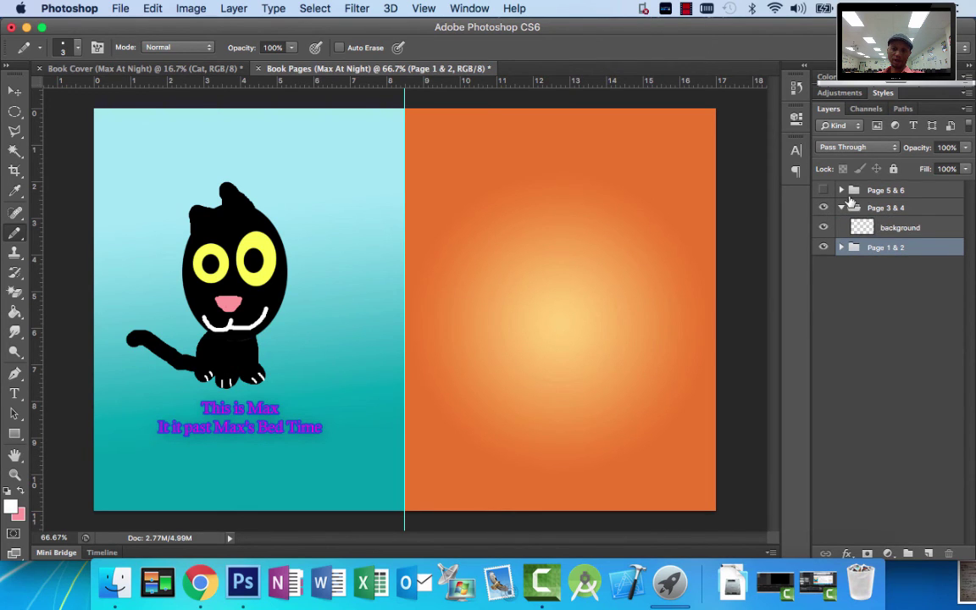
left_click(841, 209)
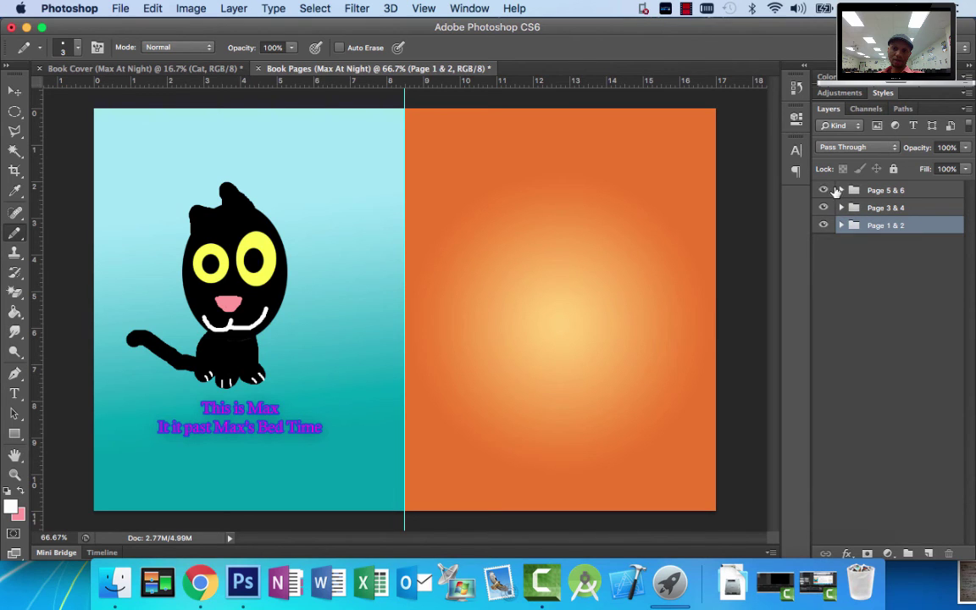
left_click(834, 191)
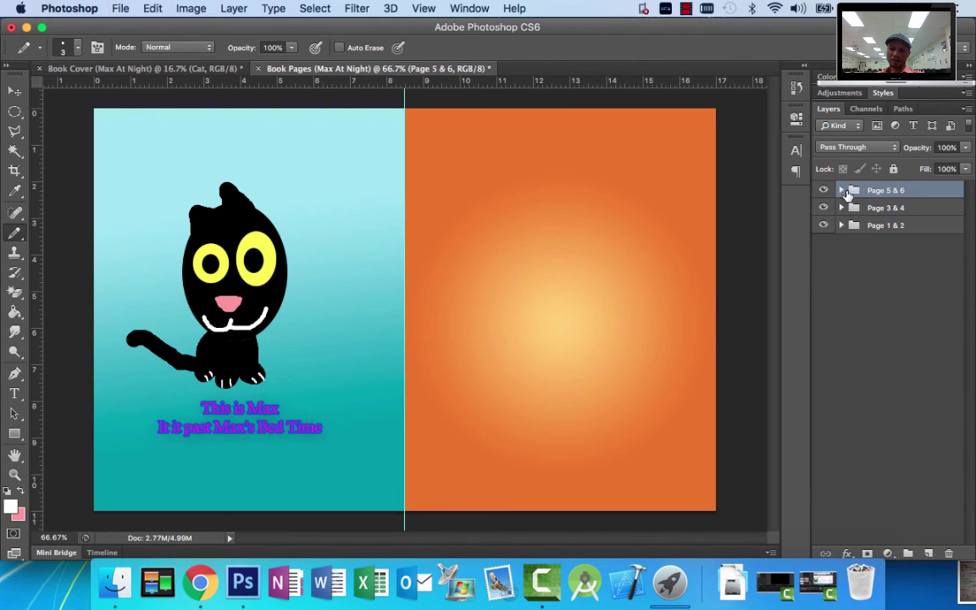
left_click(840, 191)
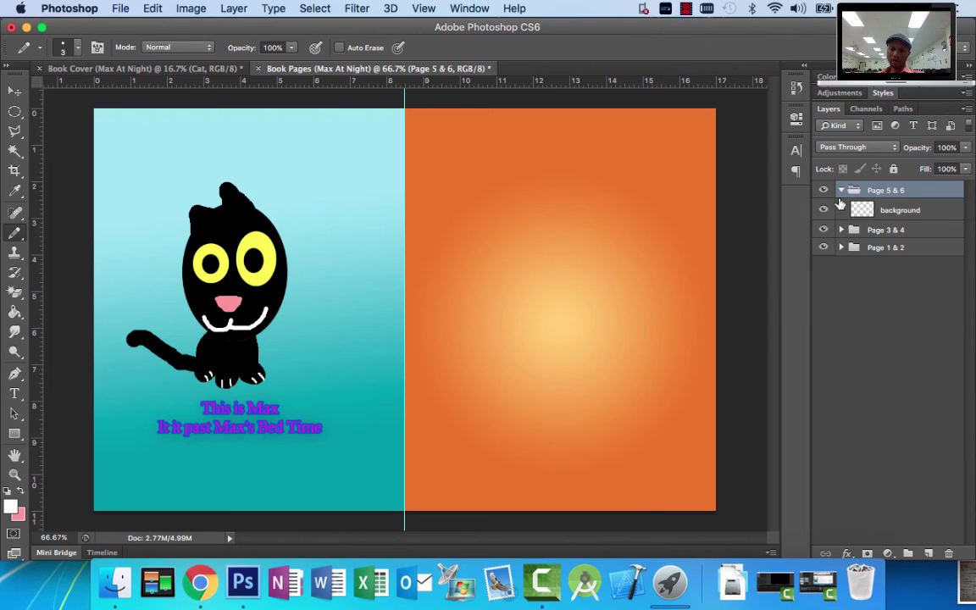
left_click(840, 191)
left_click(841, 225)
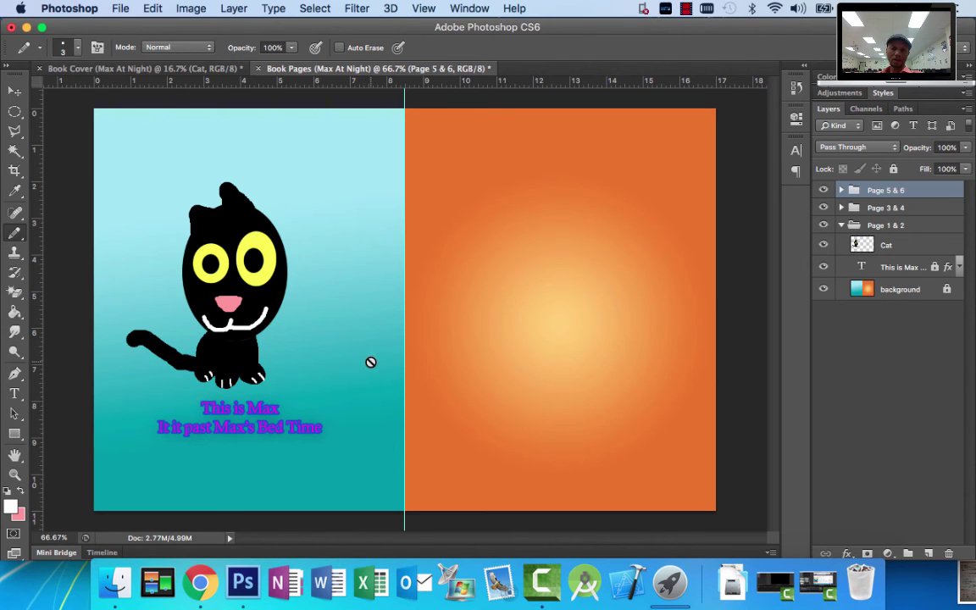
left_click(199, 581)
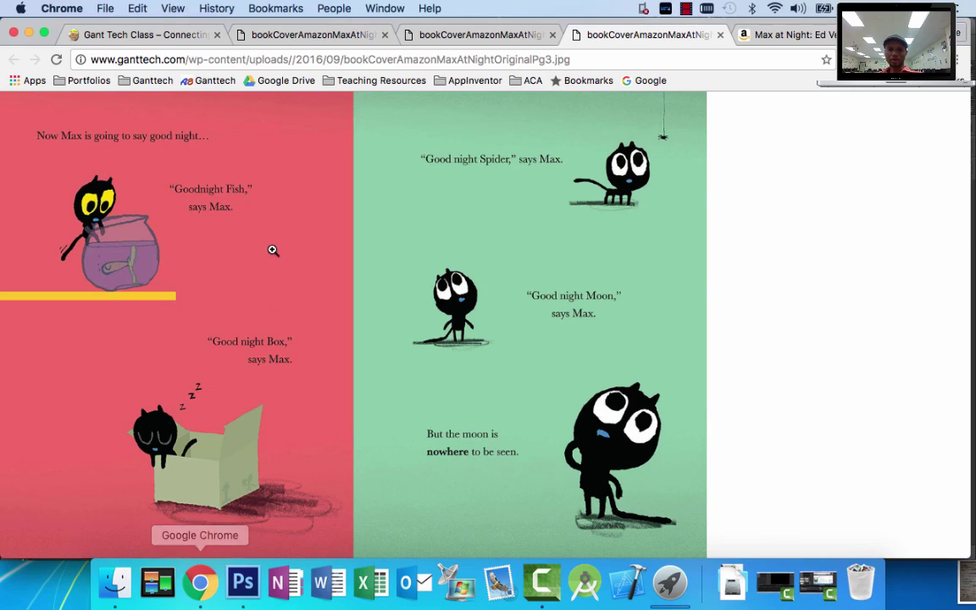
- Scroll the class assignment page down to the Rubric and pop the rubric PDF out into a new tab
left_click(195, 41)
scroll(415, 330, "up", 5)
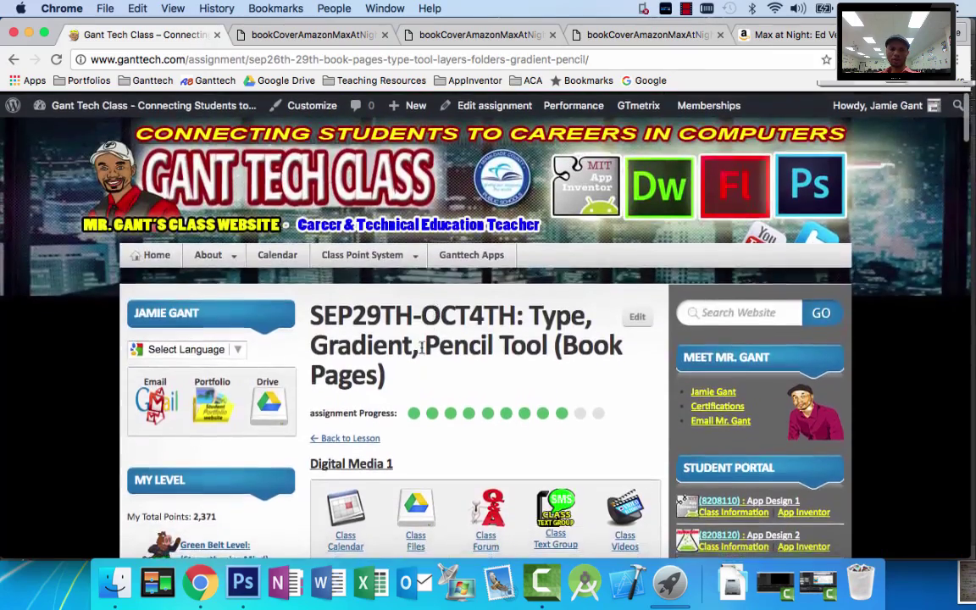
scroll(457, 458, "down", 1)
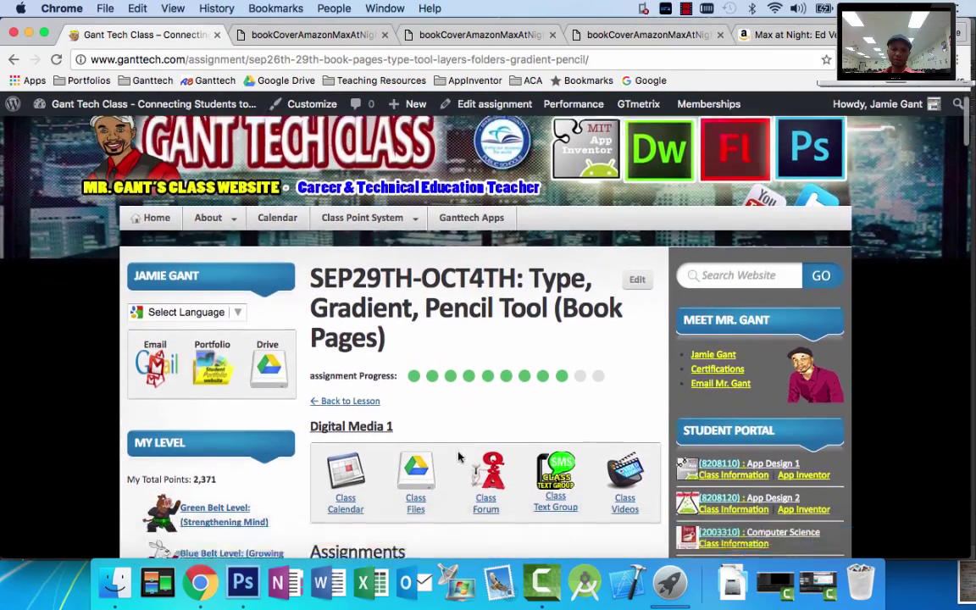
scroll(458, 457, "down", 15)
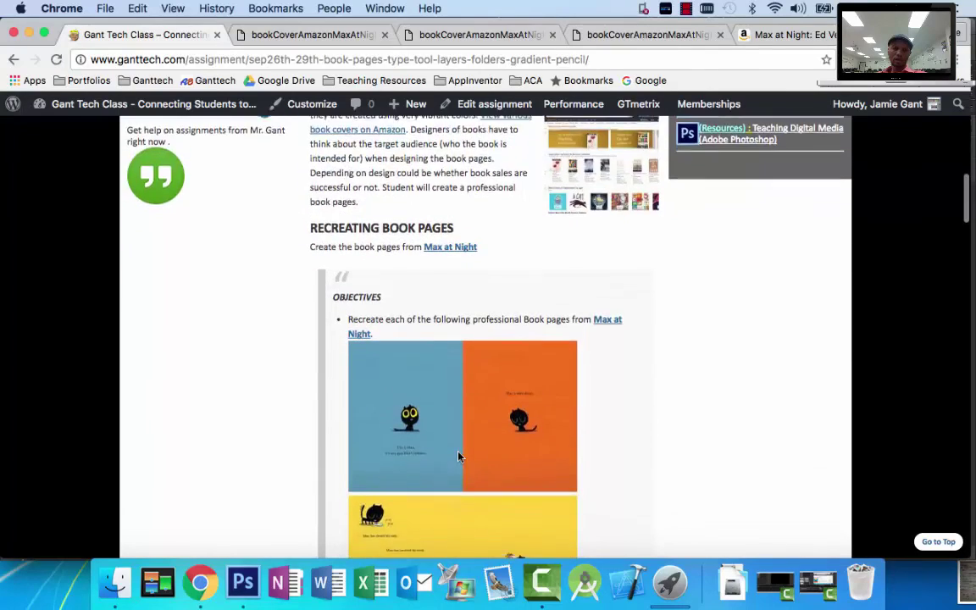
scroll(457, 458, "down", 5)
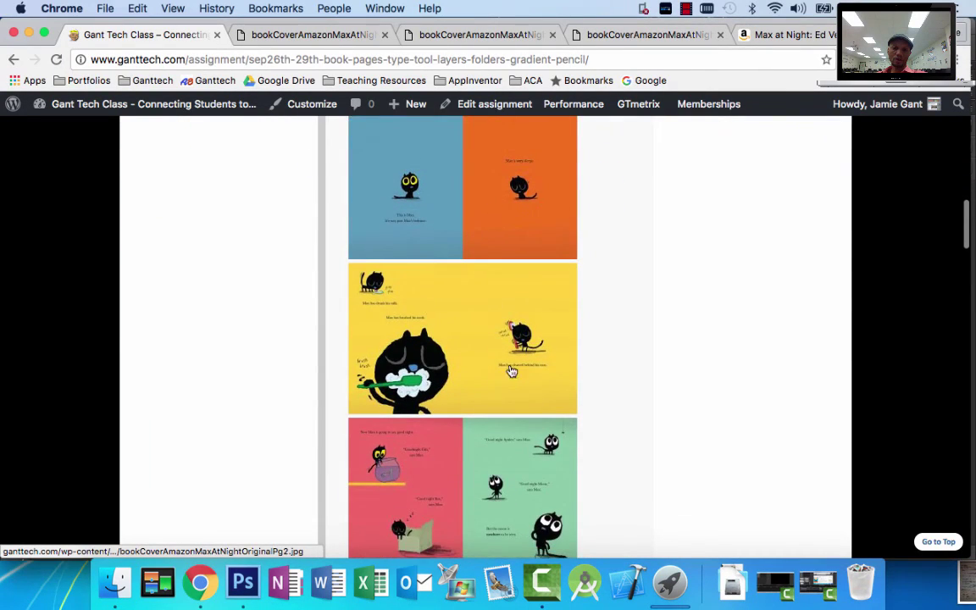
scroll(534, 470, "down", 12)
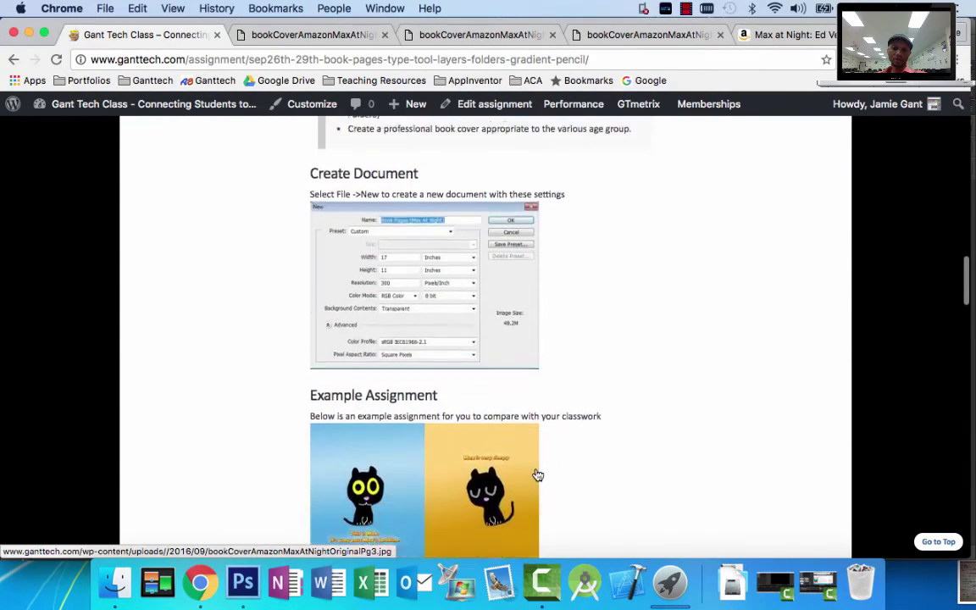
scroll(536, 474, "down", 8)
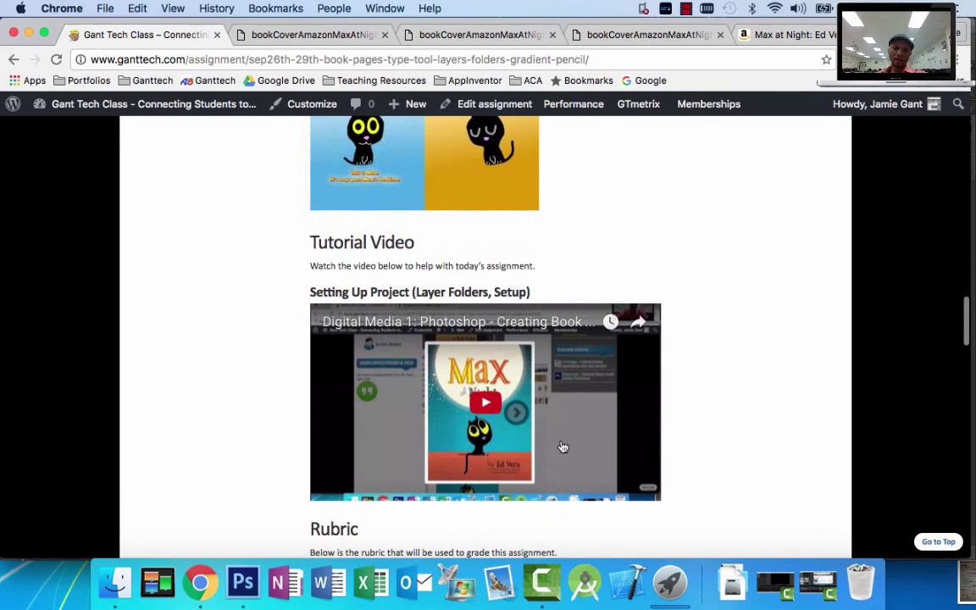
scroll(562, 446, "down", 6)
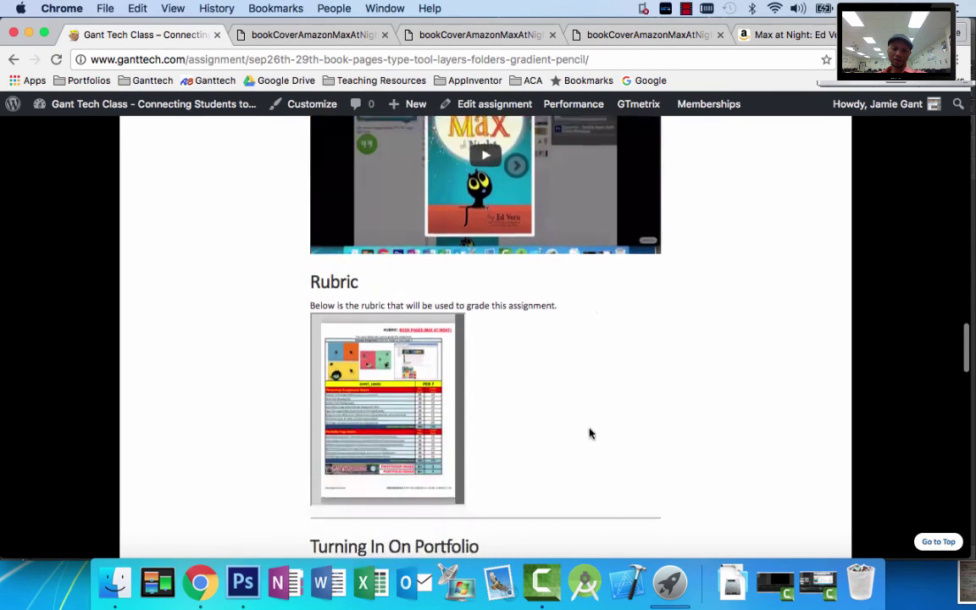
scroll(591, 433, "down", 3)
left_click(437, 246)
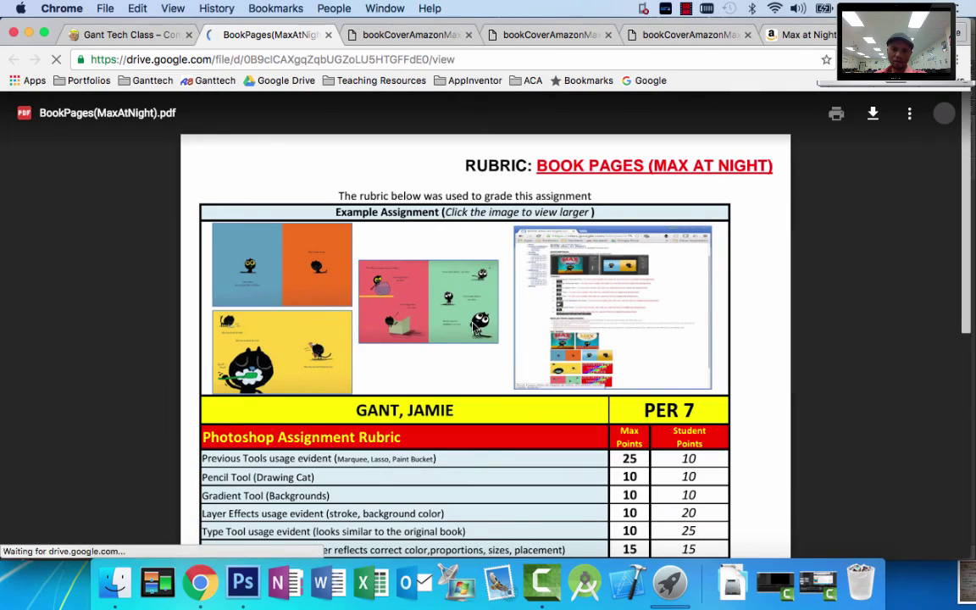
- Read the rubric PDF, then open the example BOOK (Max At Night) portfolio page in a new tab
scroll(496, 347, "down", 3)
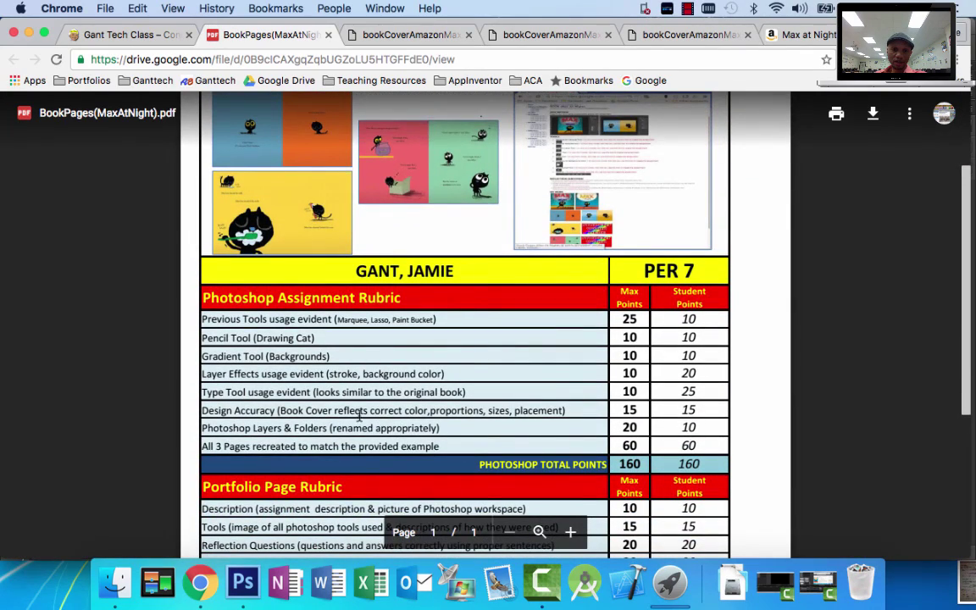
scroll(359, 415, "down", 6)
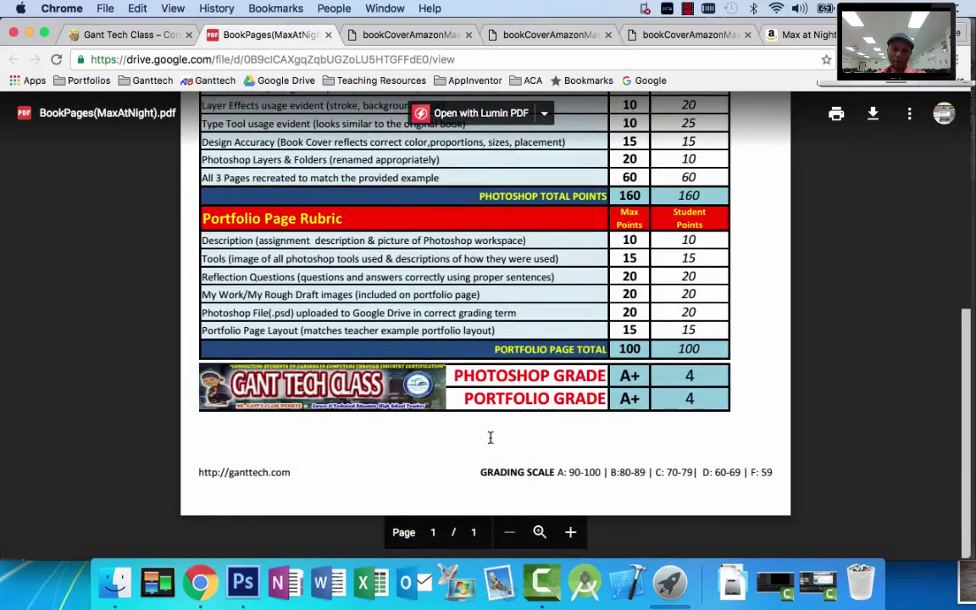
scroll(490, 437, "up", 4)
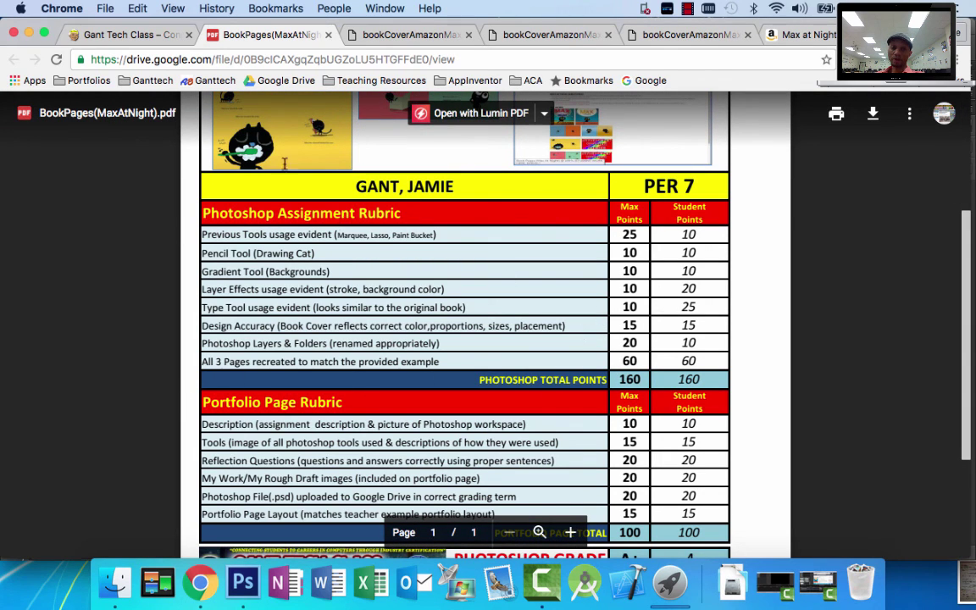
left_click(125, 35)
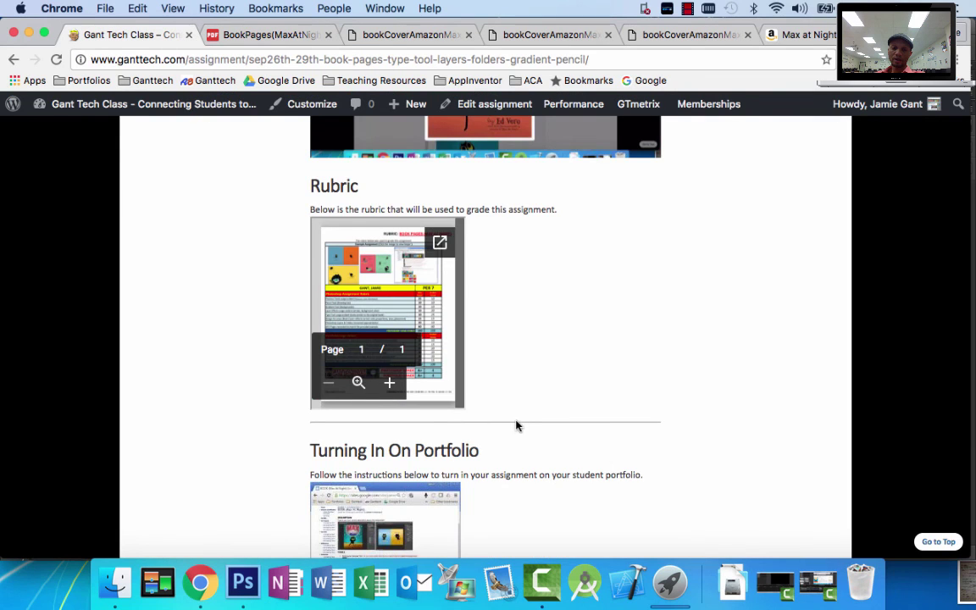
scroll(516, 425, "down", 5)
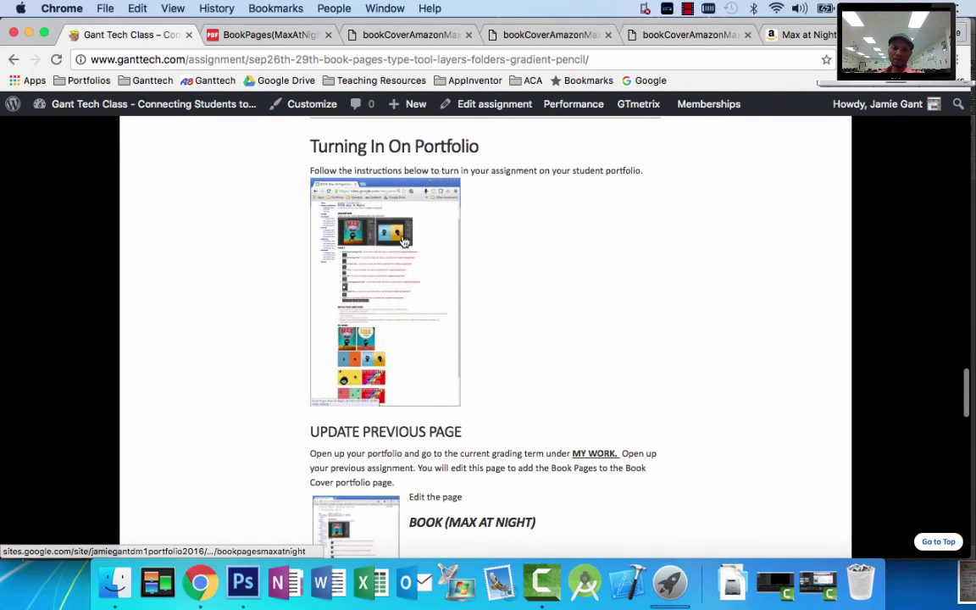
left_click(386, 278)
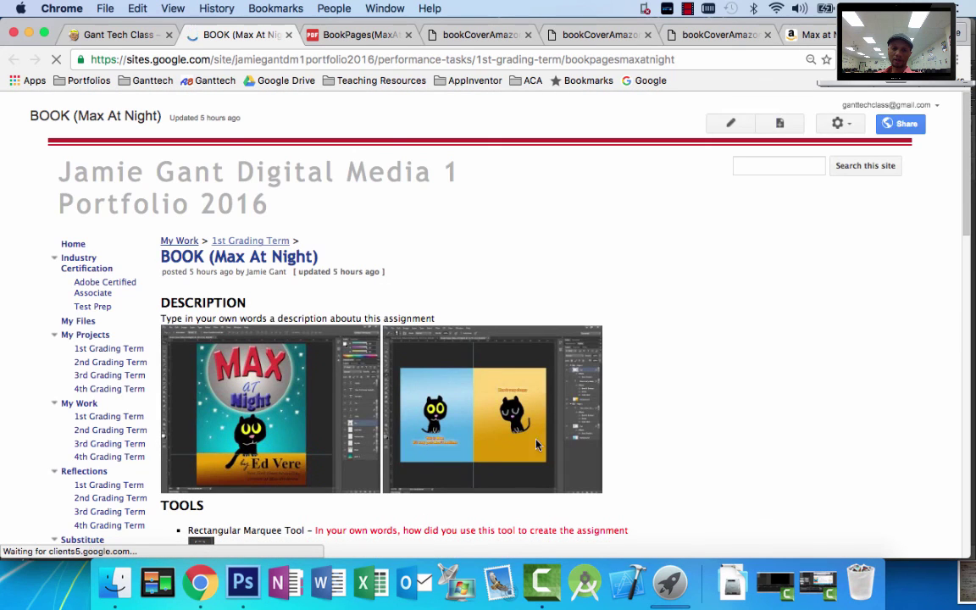
scroll(501, 516, "down", 2)
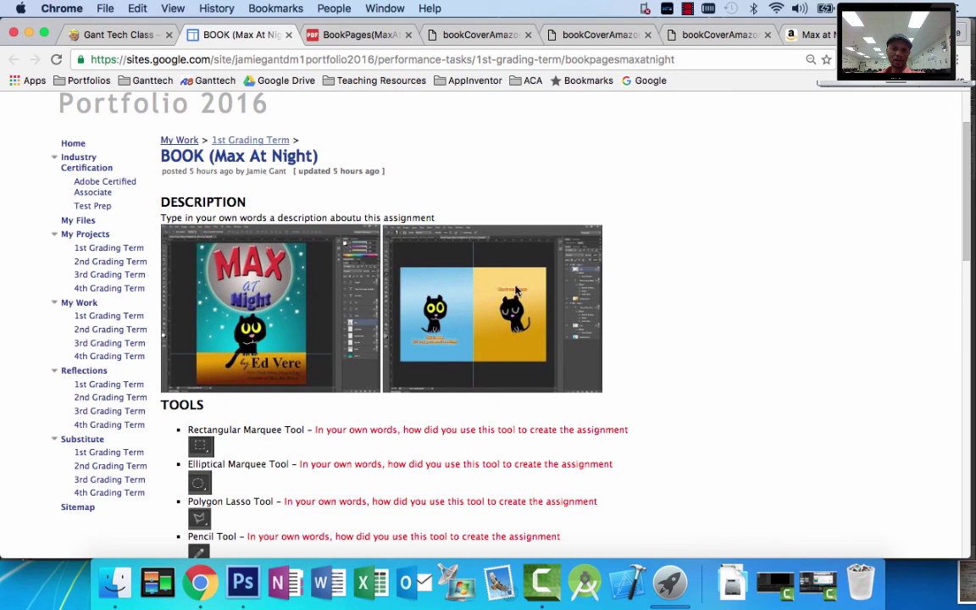
scroll(525, 326, "down", 8)
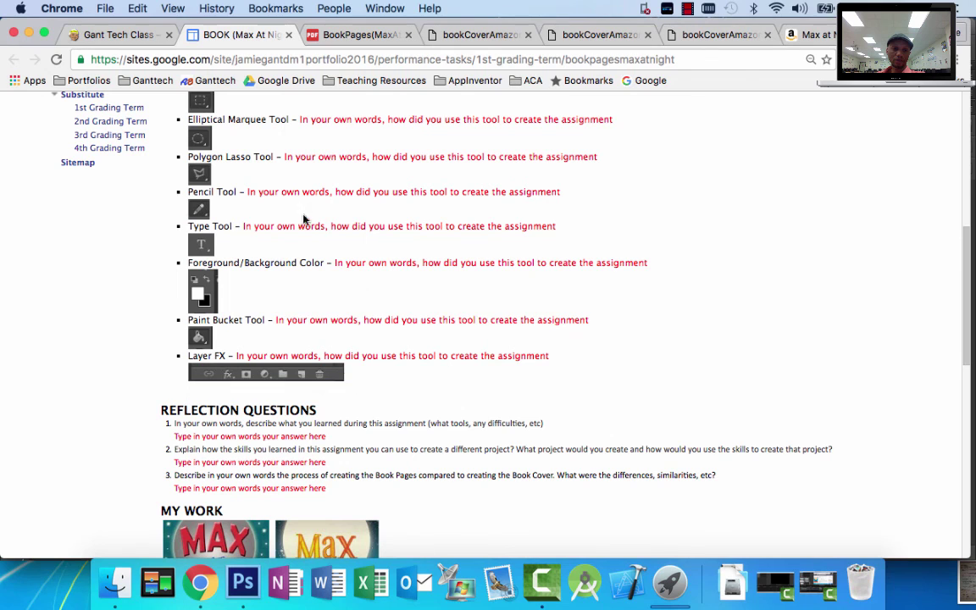
scroll(356, 359, "down", 10)
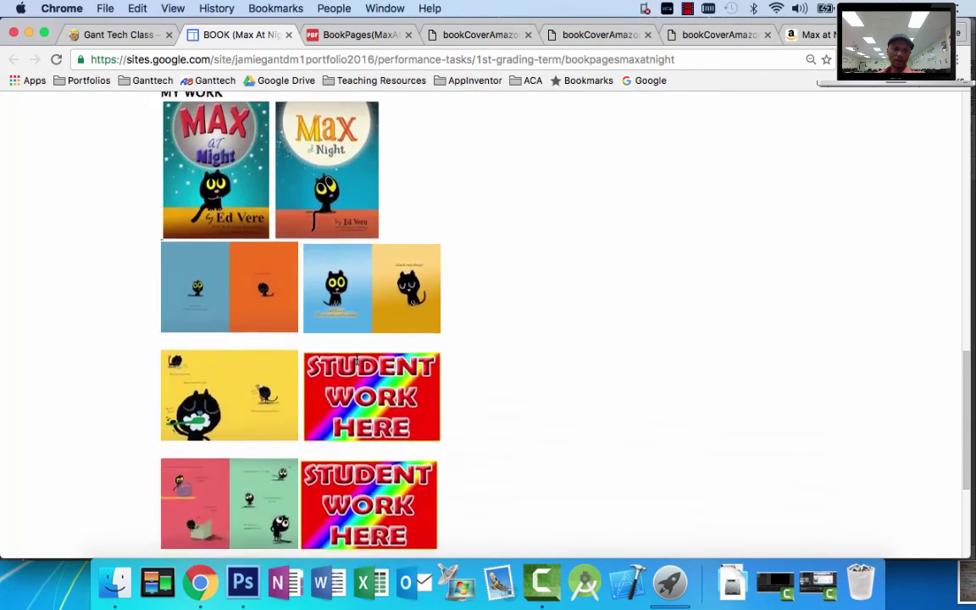
scroll(357, 359, "up", 1)
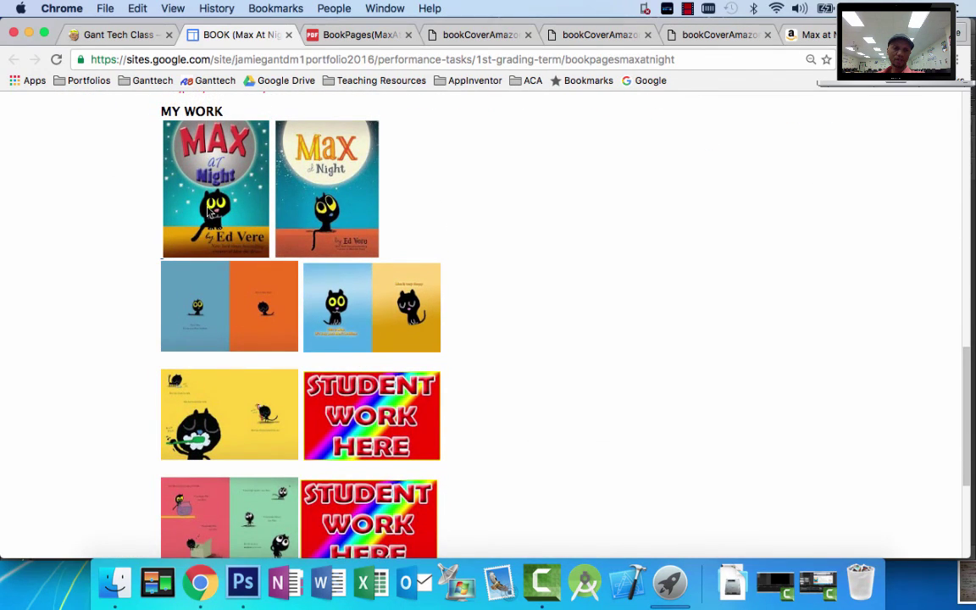
scroll(398, 321, "down", 1)
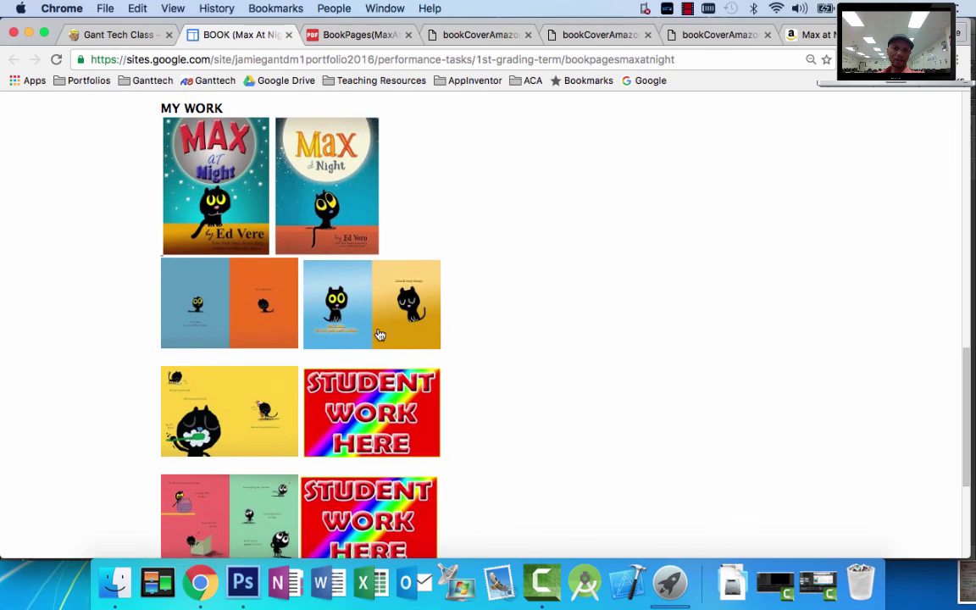